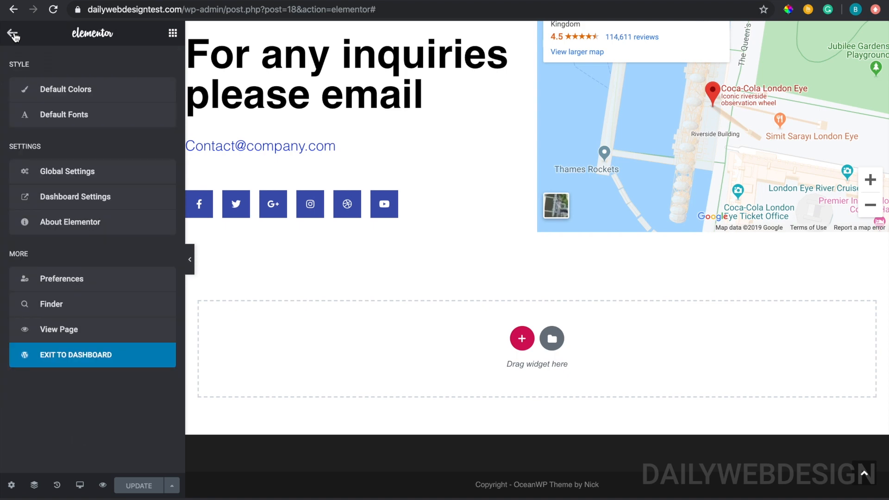
Exit the page editor to the dashboard and open the site's menu management page.
click(71, 358)
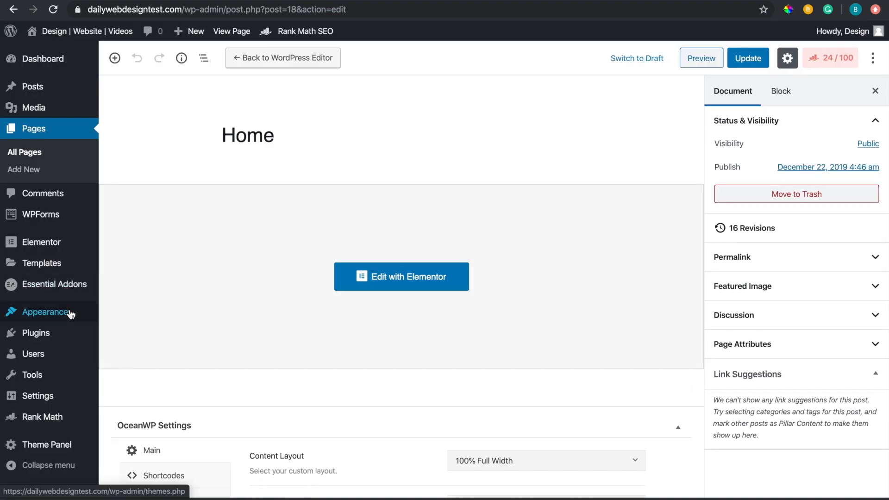
mouse_move(70, 315)
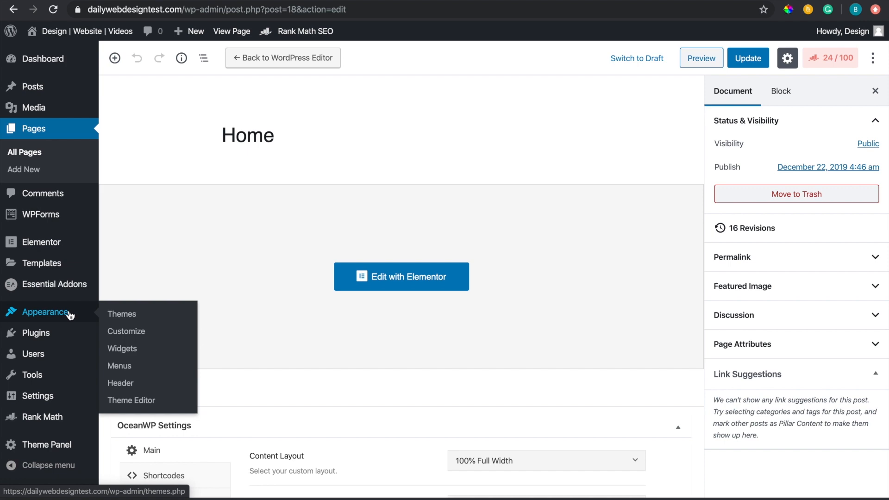
click(127, 367)
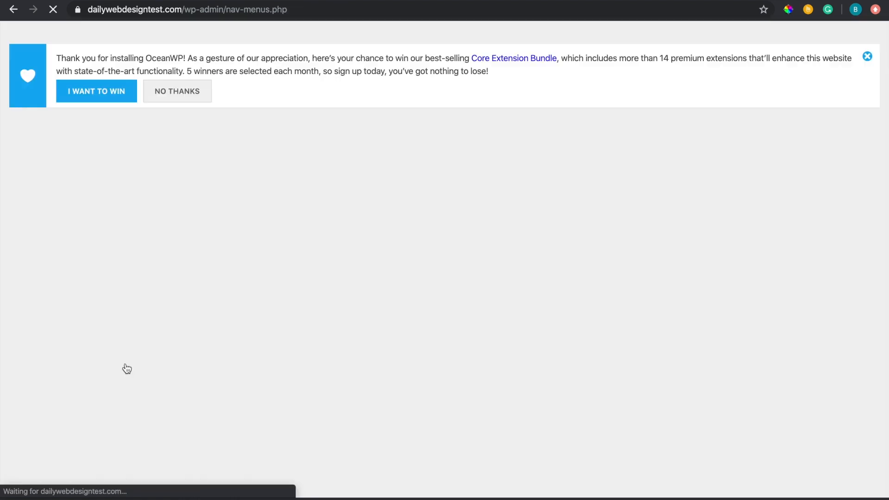
scroll(318, 364, down, 4)
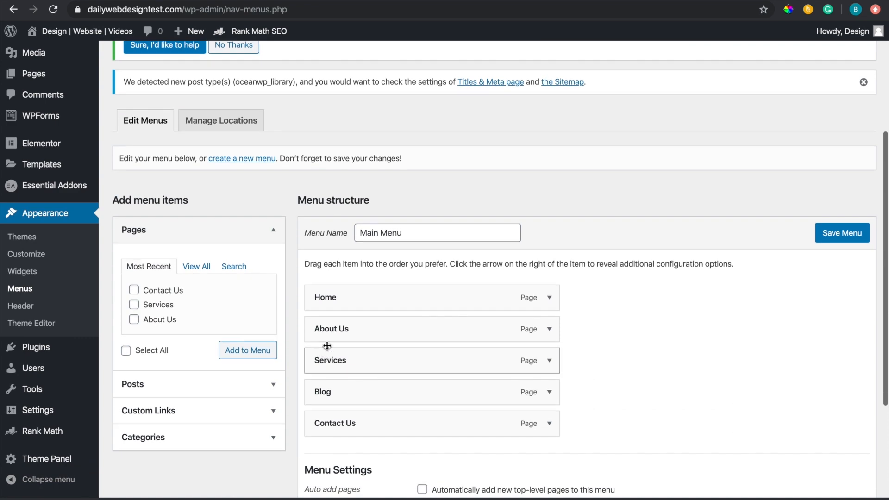
scroll(395, 185, up, 1)
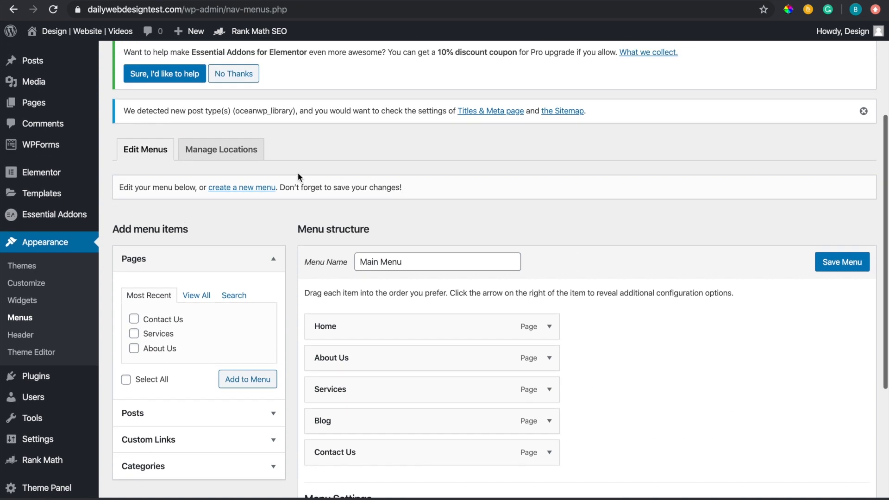
Create a new navigation menu named "Footer".
click(267, 191)
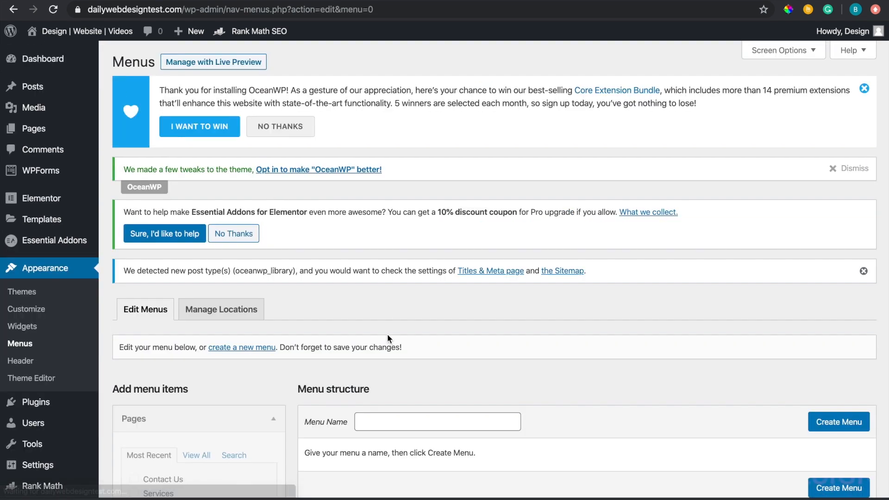
scroll(387, 343, down, 4)
click(420, 284)
text(Footer)
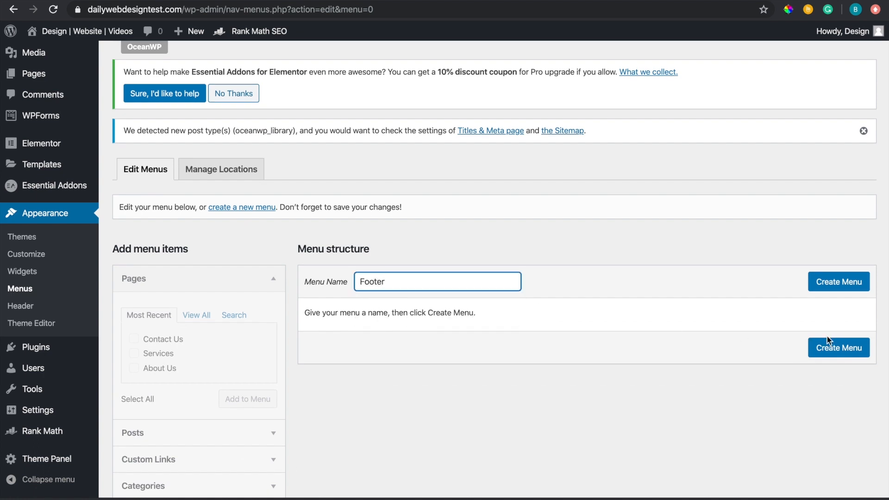
click(853, 289)
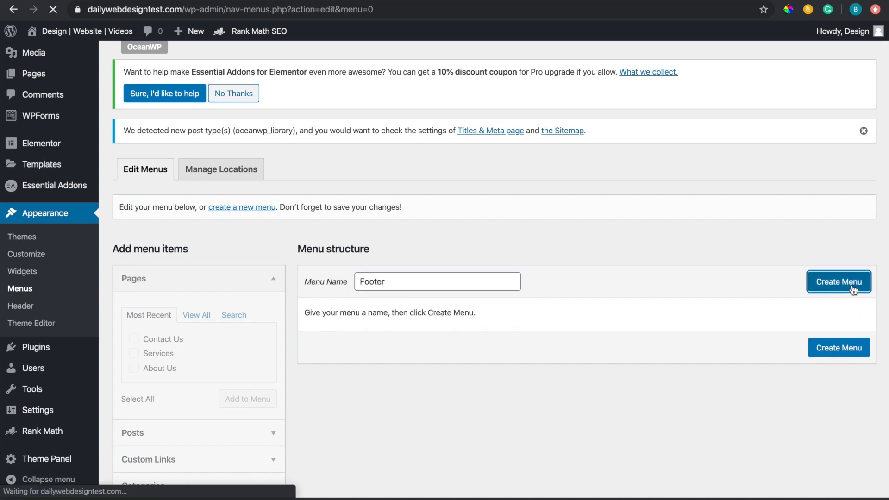
Add the Home, Blog, About Us, Contact Us and Services pages to the Footer menu.
scroll(469, 387, down, 3)
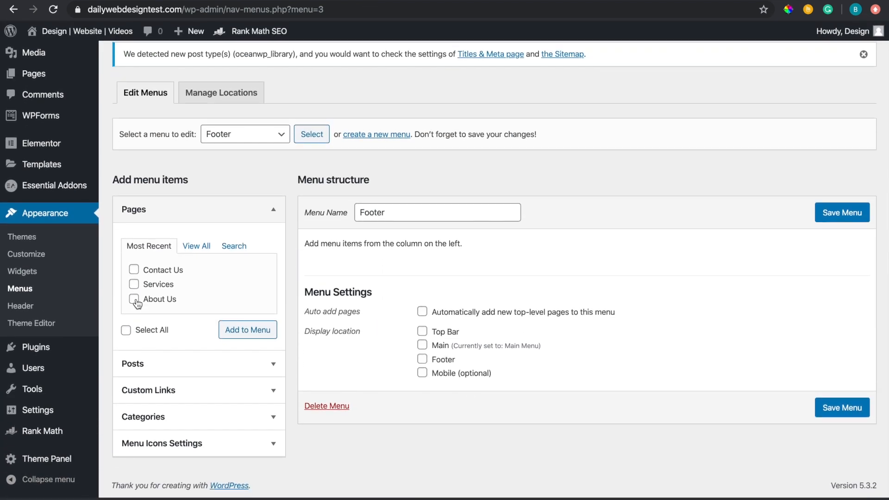
click(199, 249)
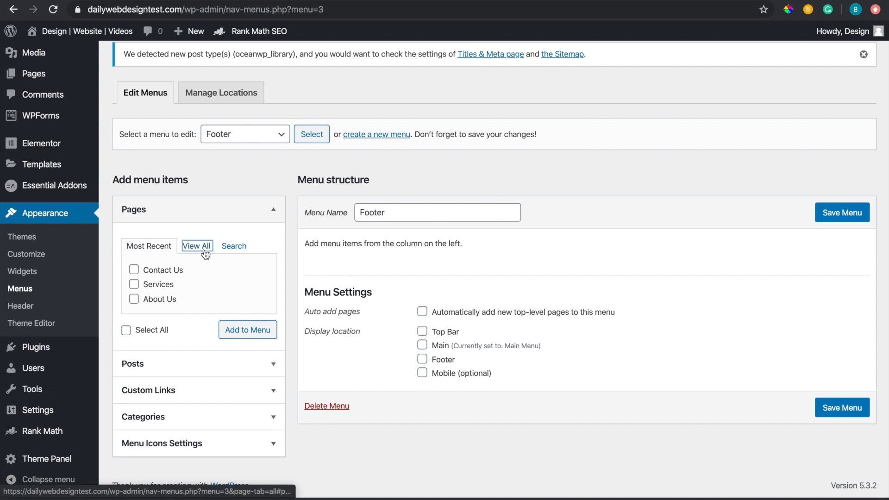
click(134, 270)
click(134, 285)
click(134, 299)
click(135, 314)
click(134, 328)
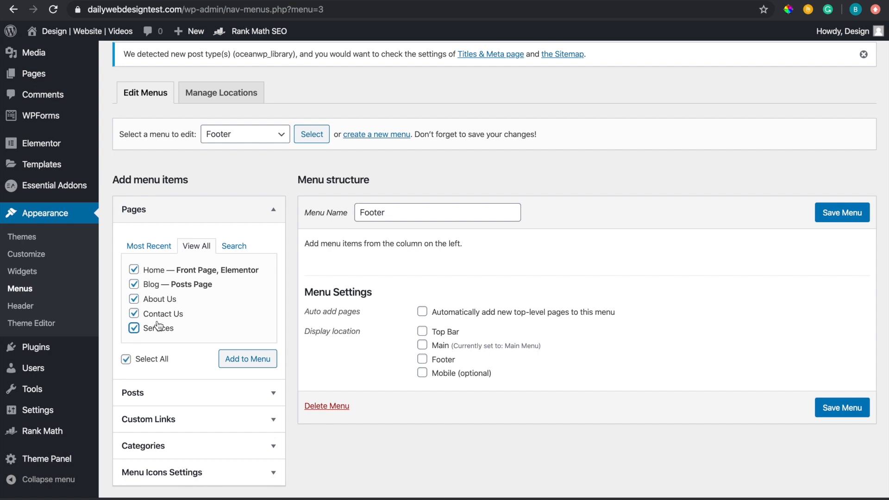
click(259, 363)
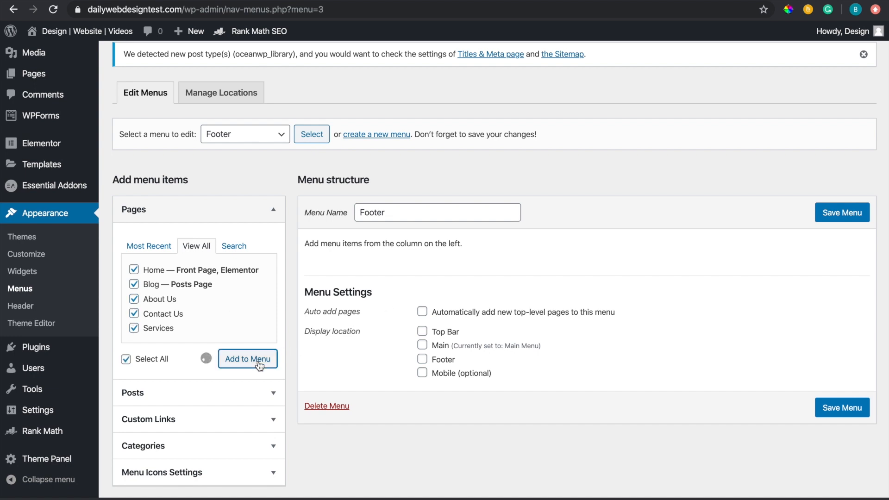
Reorder the Footer menu items so that Contact Us comes last, below Services.
scroll(435, 335, down, 2)
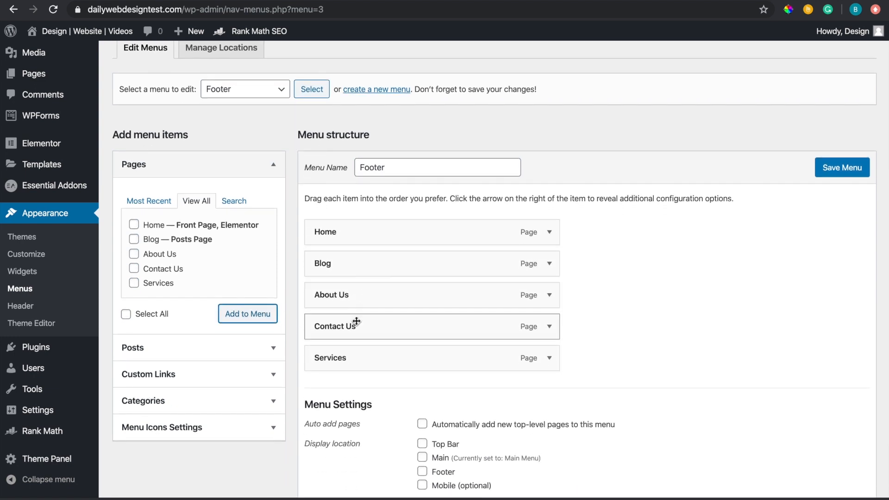
drag(356, 324, 343, 359)
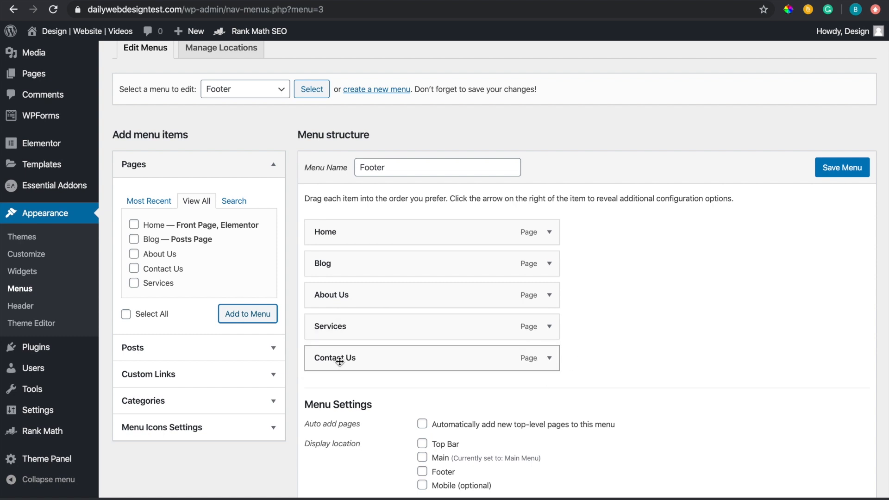
scroll(411, 306, down, 4)
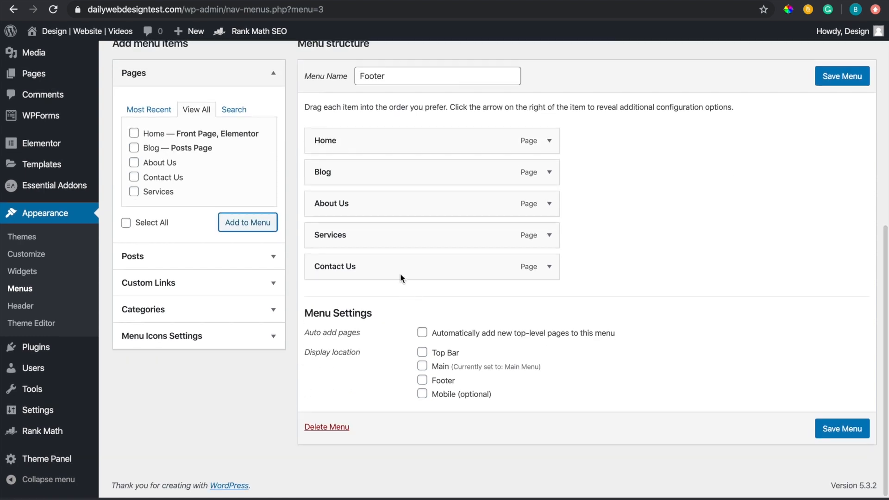
drag(357, 199, 393, 265)
Assign the menu to the Footer display location and save it.
scroll(392, 265, down, 2)
click(423, 380)
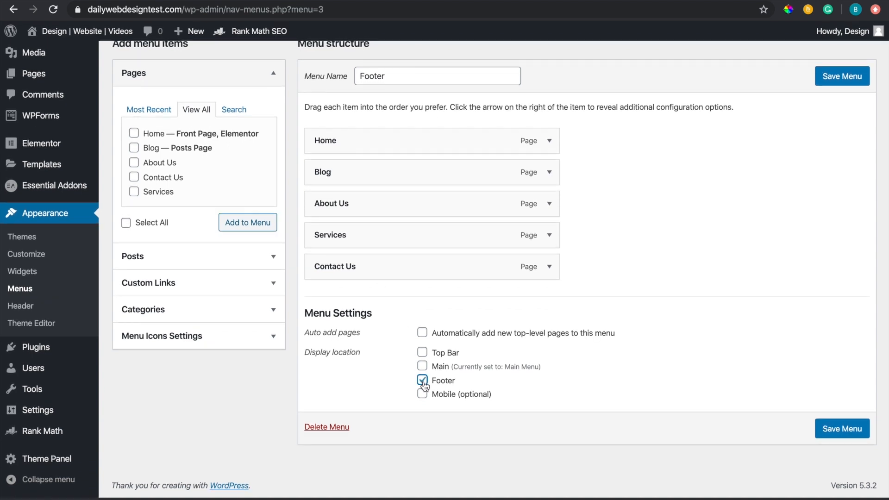
click(833, 430)
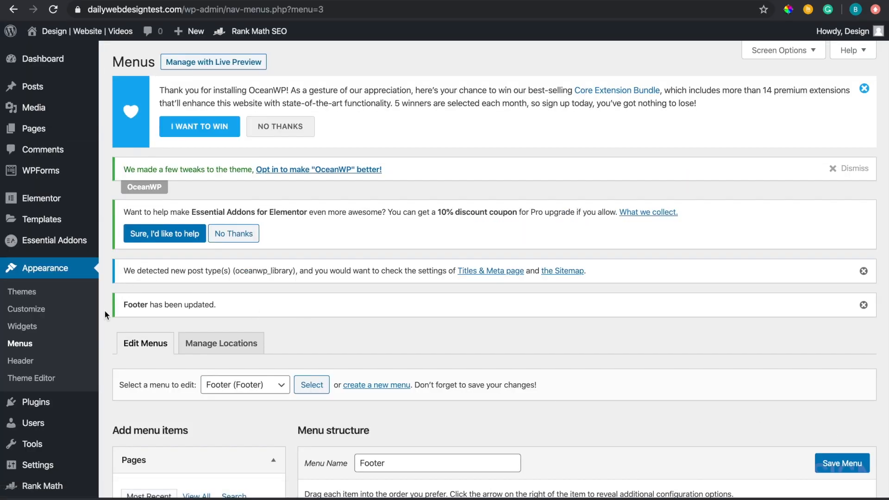
Open the OceanWP Theme Panel, declining the promotional notice and skipping the notifications opt-in.
scroll(104, 310, down, 2)
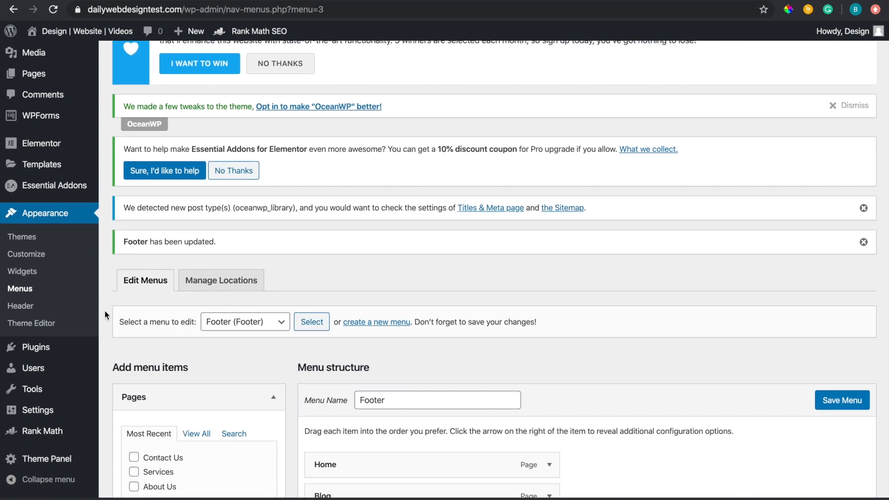
click(66, 460)
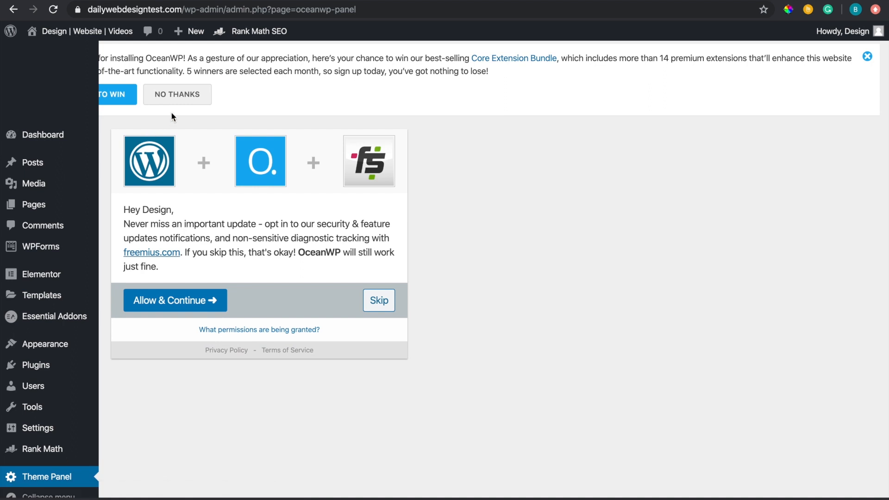
click(188, 106)
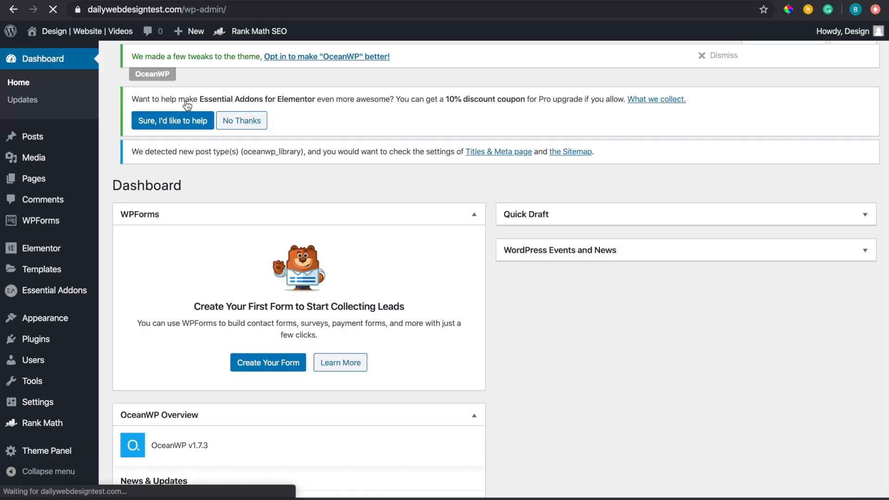
scroll(233, 246, down, 3)
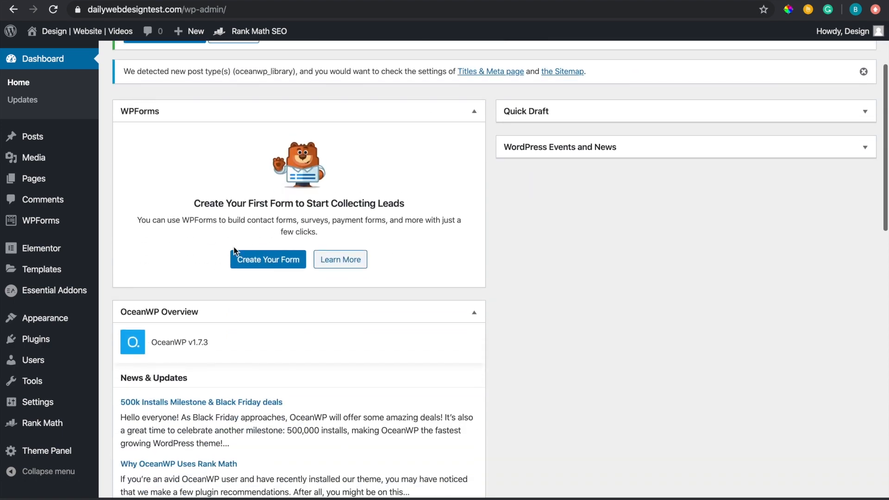
scroll(233, 246, up, 3)
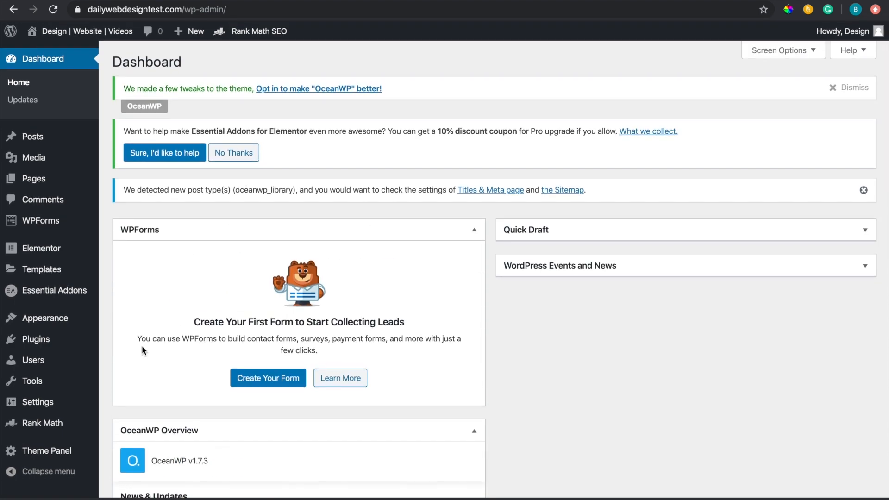
click(61, 452)
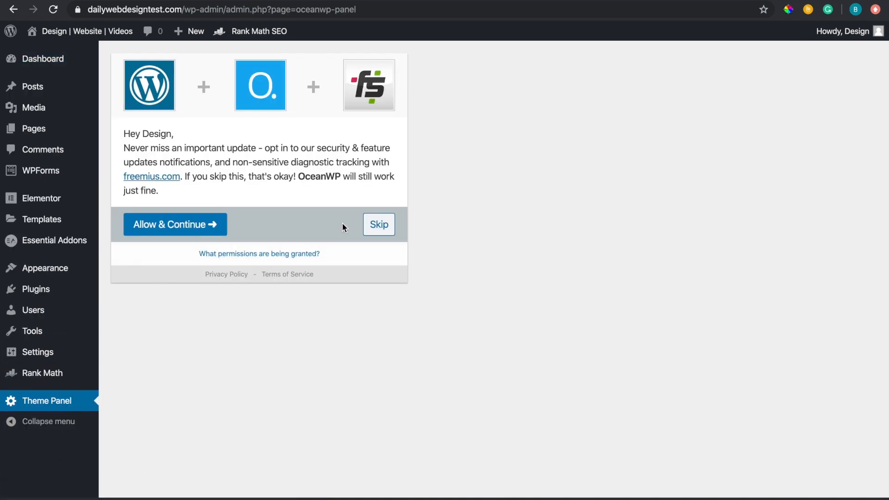
click(379, 226)
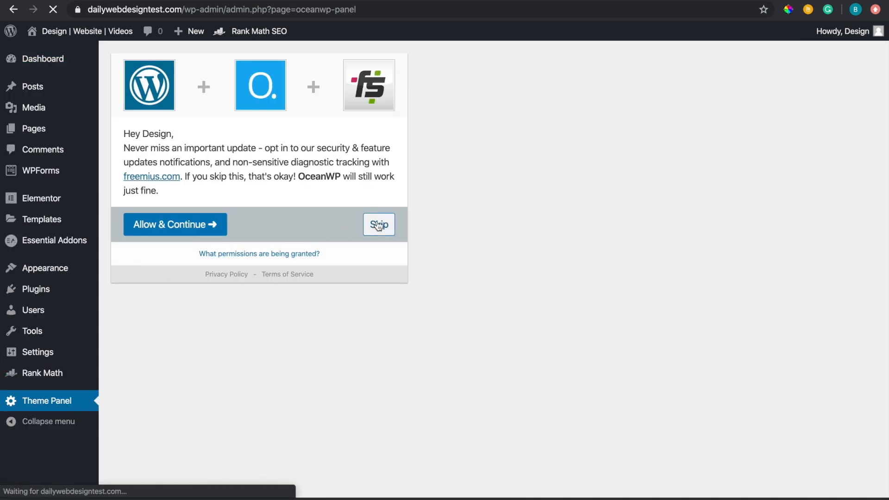
Open the Footer Bottom options in the Customizer and bring the page footer into the preview.
scroll(107, 275, down, 10)
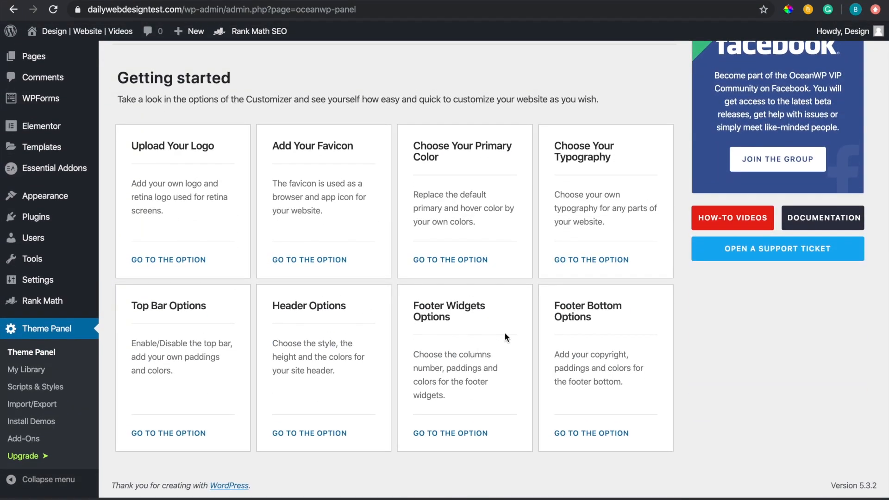
click(591, 433)
scroll(218, 376, down, 20)
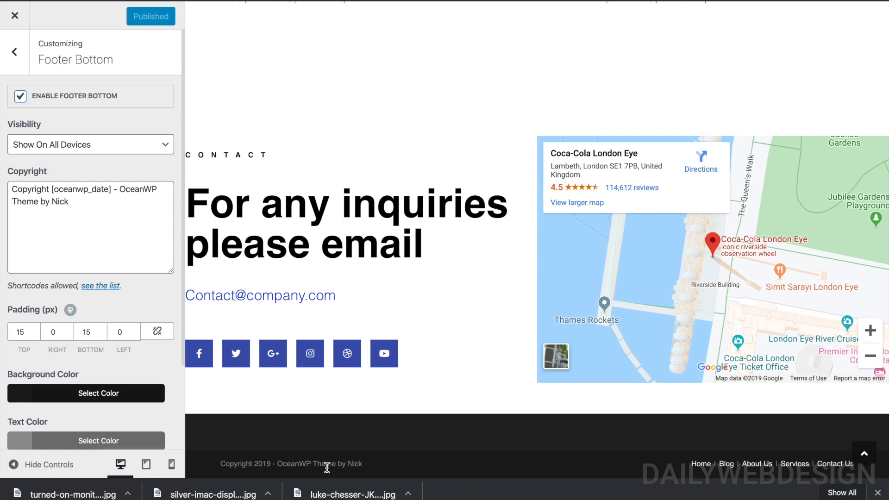
Disable the footer bottom and enable it again to compare its effect in the preview.
click(20, 98)
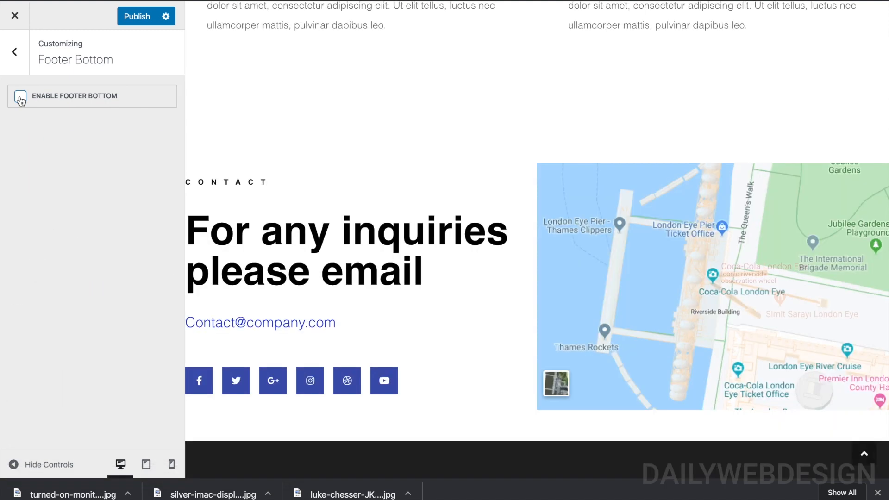
click(20, 97)
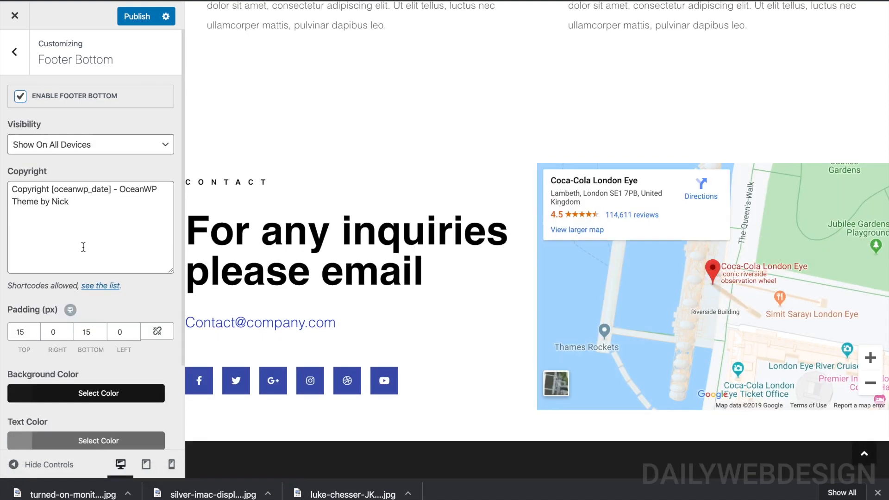
scroll(279, 342, down, 1)
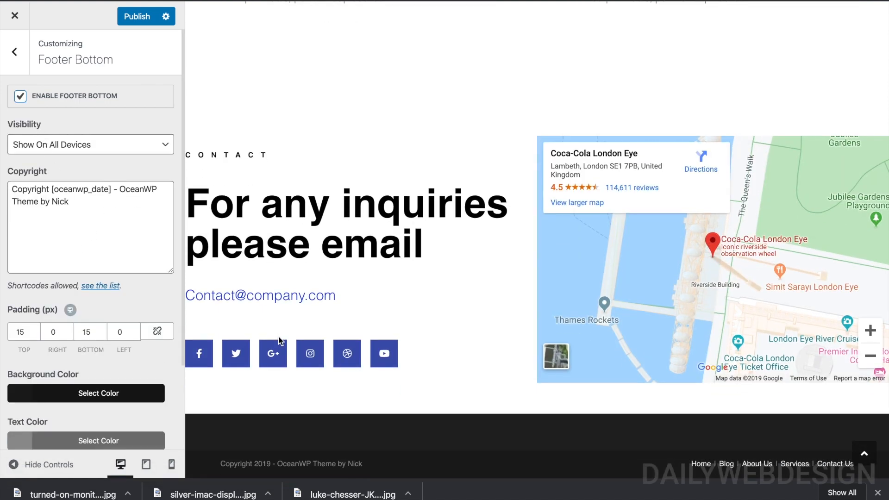
Change the copyright text to "Copyright [oceanwp_date] - Website Design" and publish the change.
drag(99, 202, 121, 189)
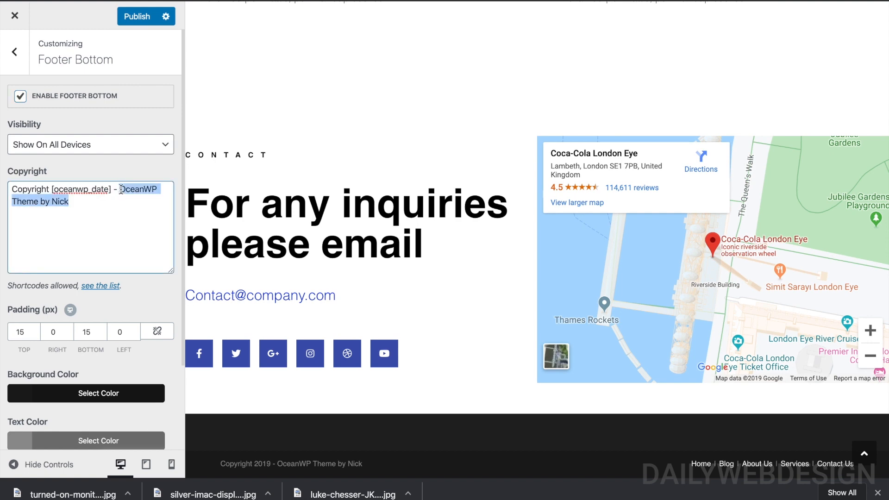
text(Website)
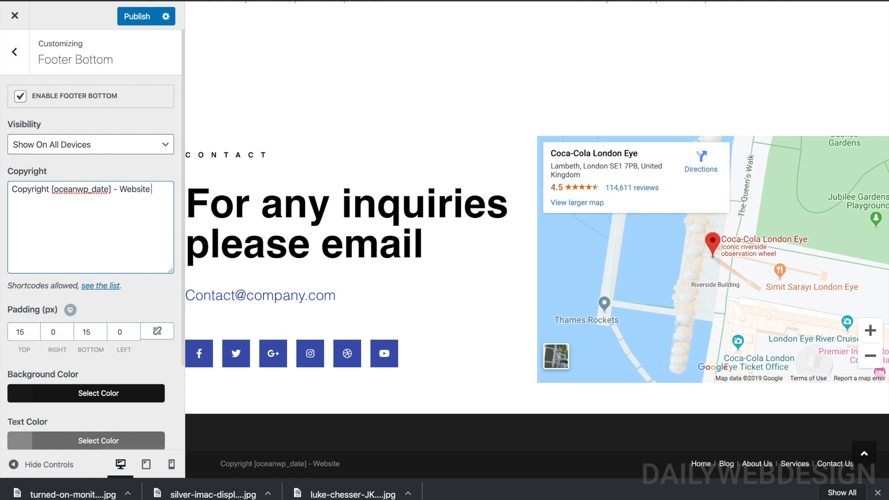
text( Deisg)
key(BackSpace)
key(BackSpace)
key(BackSpace)
text(sign)
scroll(116, 268, down, 2)
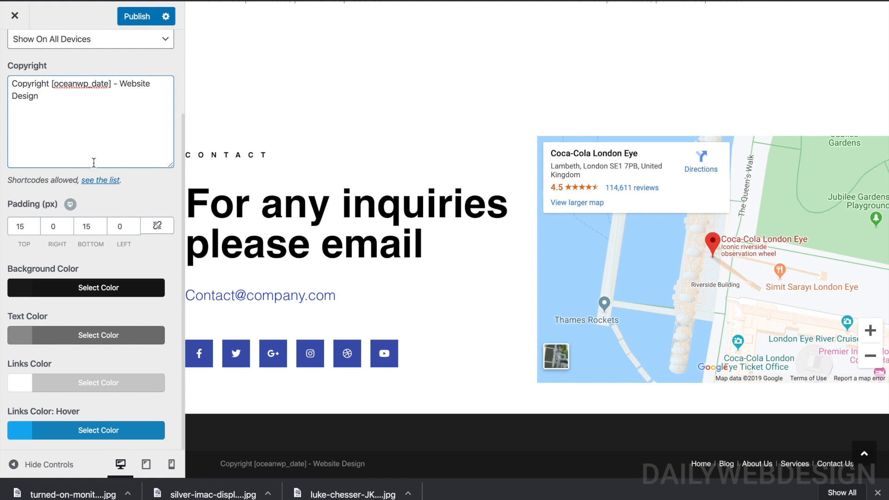
click(140, 17)
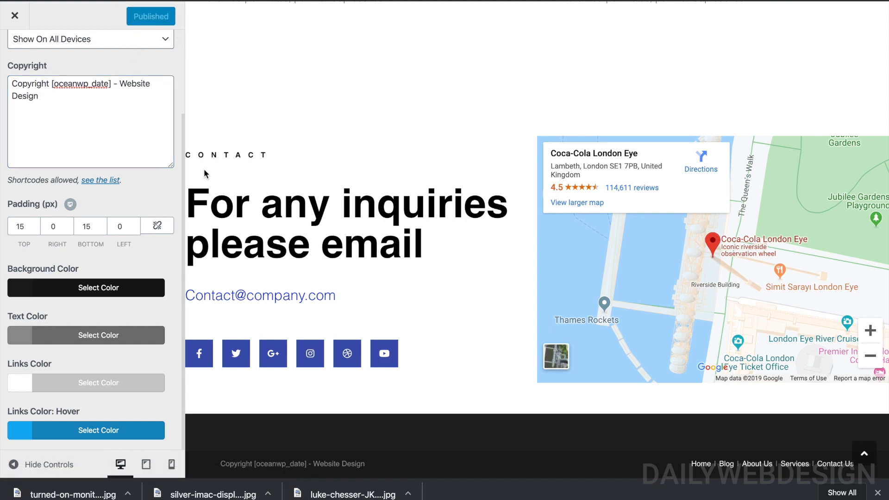
Close the Customizer and view the updated footer at the end of the live site's page.
click(15, 18)
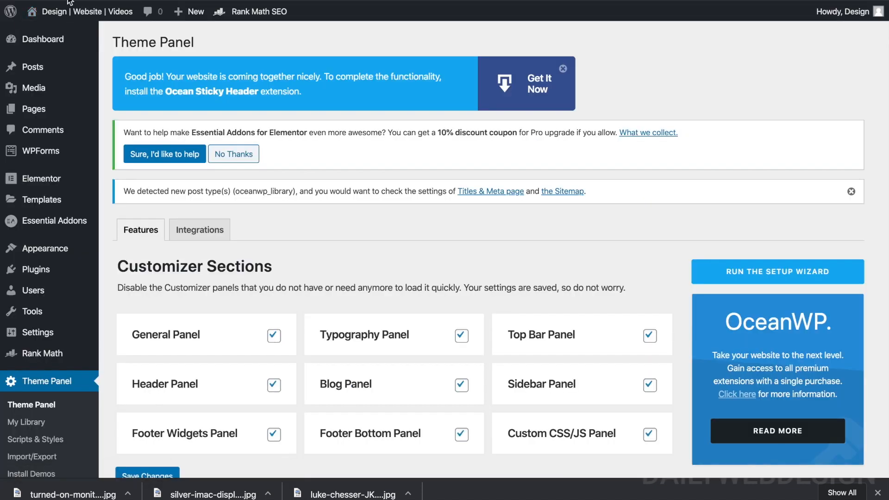
mouse_move(77, 14)
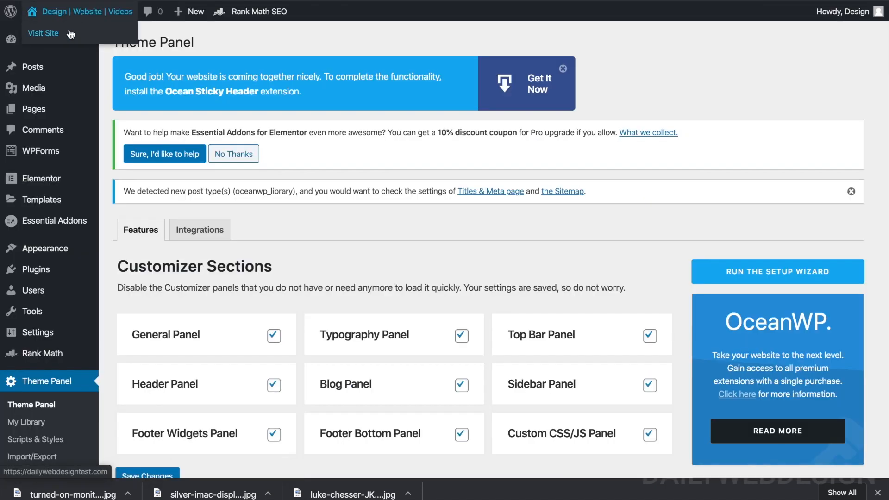
click(70, 34)
scroll(168, 202, down, 20)
scroll(169, 201, down, 2)
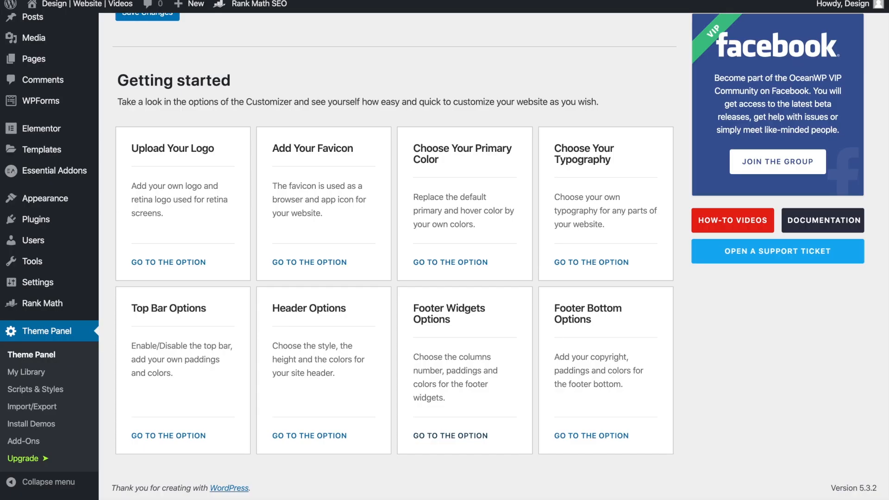
Add a new template to the OceanWP My Library and title it "Footer".
scroll(124, 118, up, 3)
scroll(123, 118, down, 3)
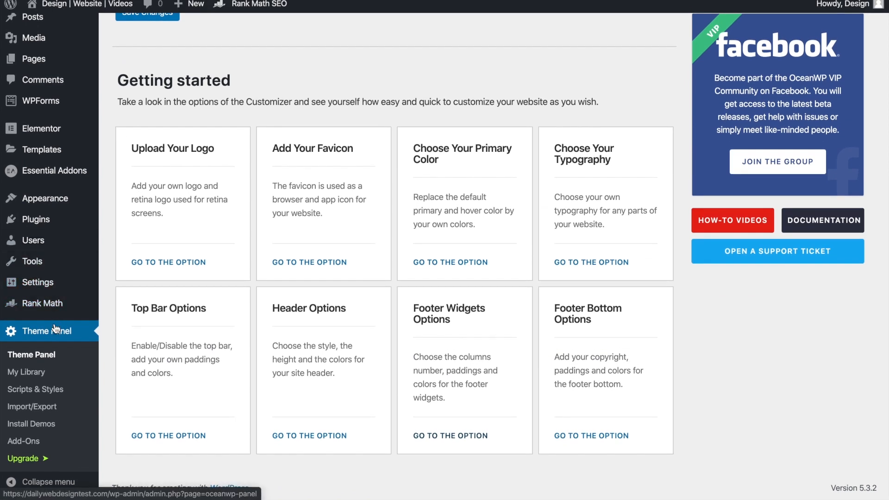
click(41, 373)
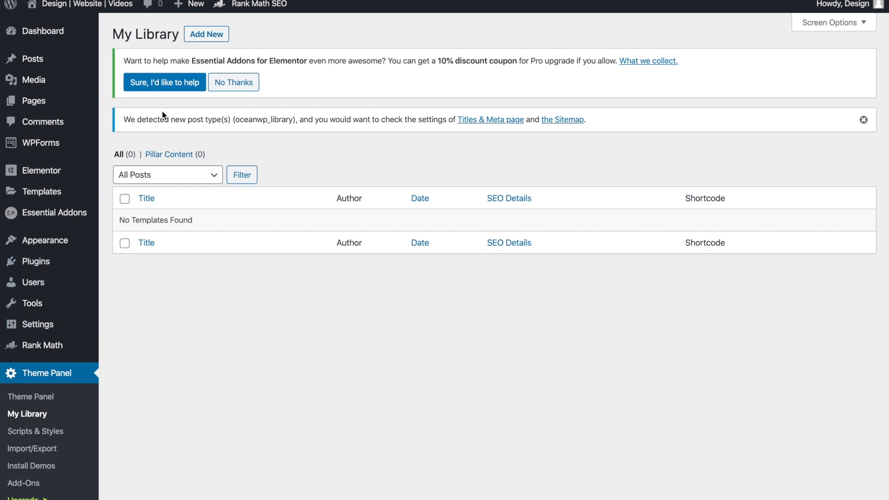
click(219, 37)
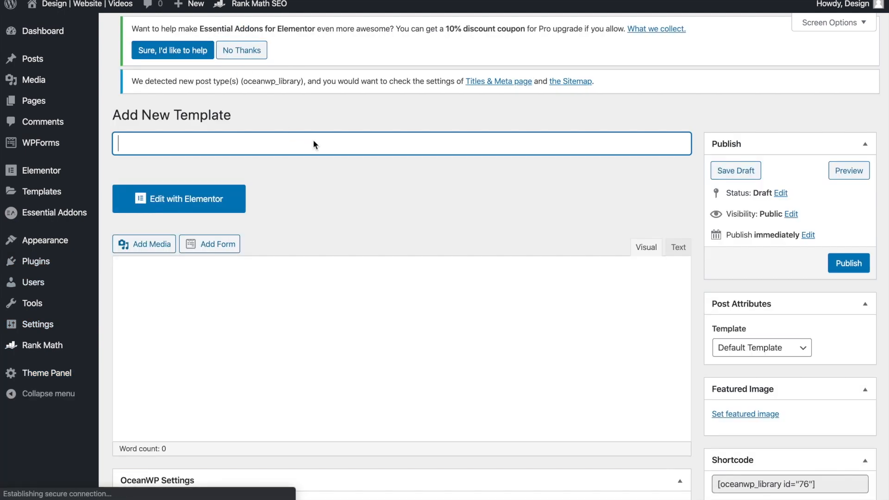
text(Footer)
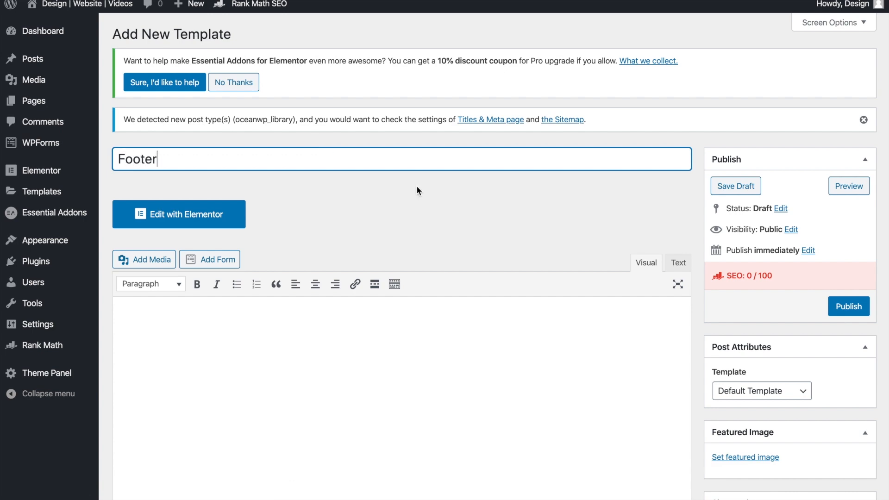
Set the Footer template's content layout to 100% Full Width in the OceanWP settings.
click(615, 337)
scroll(615, 340, down, 6)
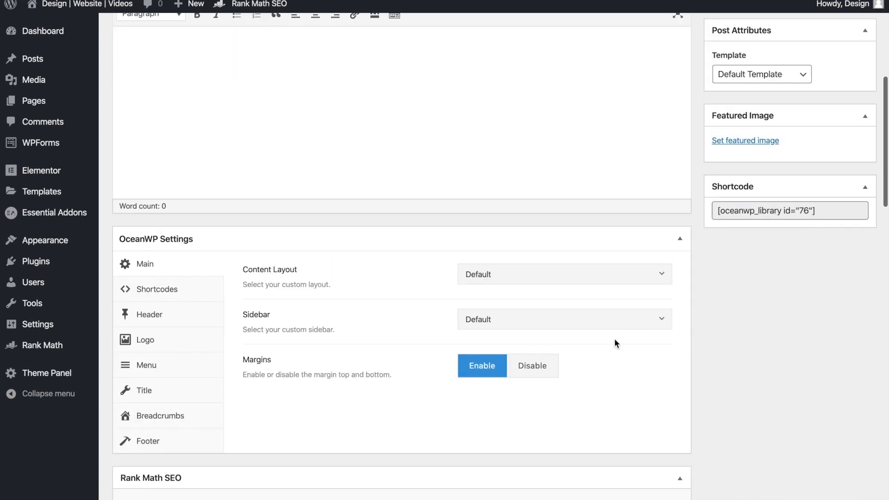
click(518, 264)
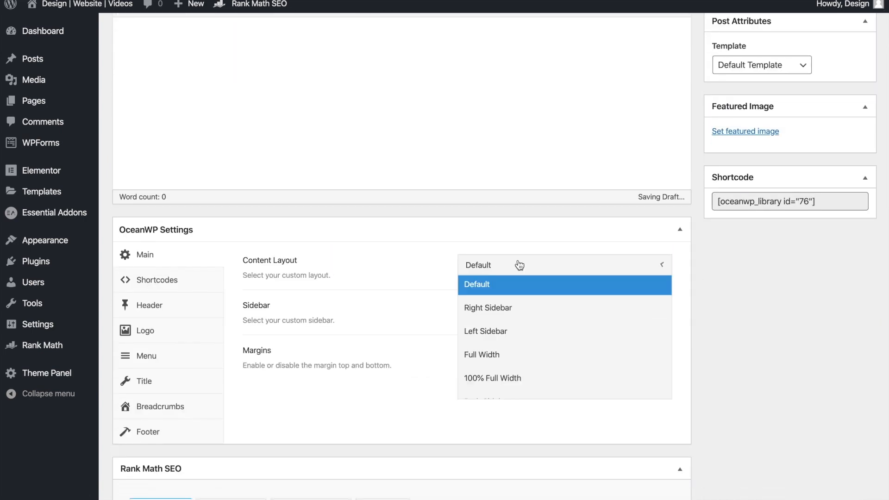
click(502, 384)
Disable the page title display for the Footer template and publish the template.
click(163, 389)
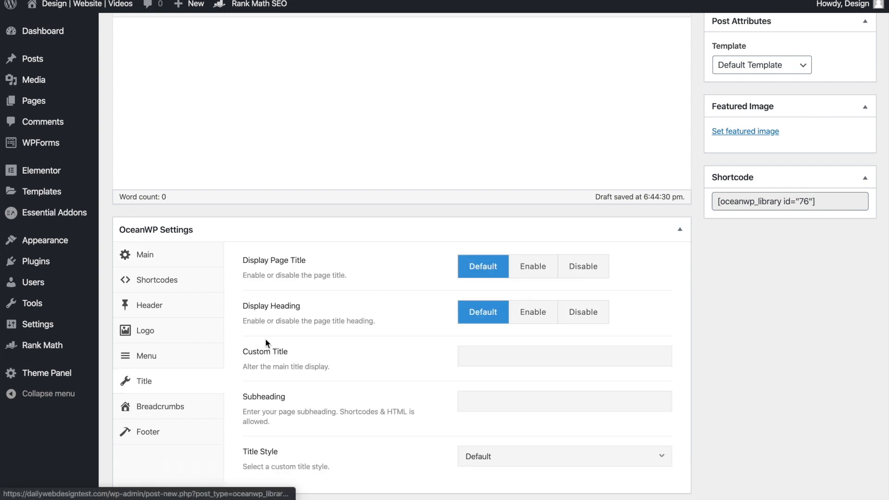
click(596, 273)
scroll(709, 152, up, 4)
click(835, 165)
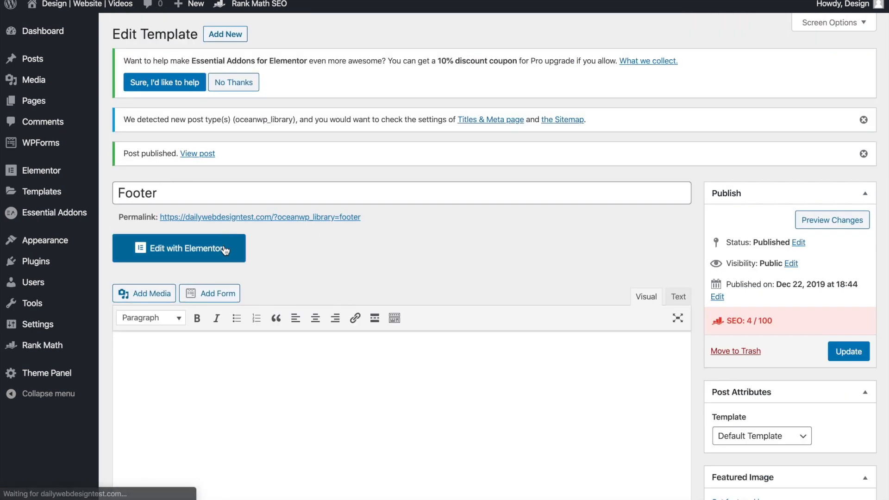
Open the Footer template in Elementor and add a section with three equal columns.
click(224, 248)
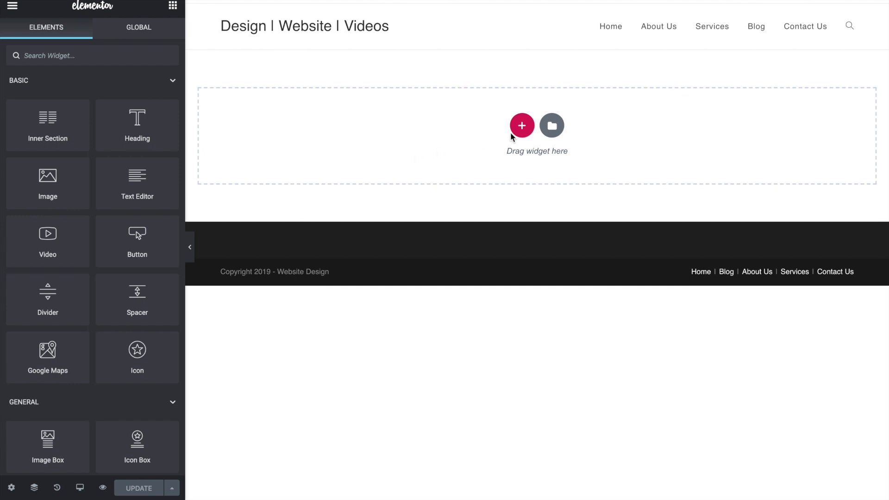
click(522, 131)
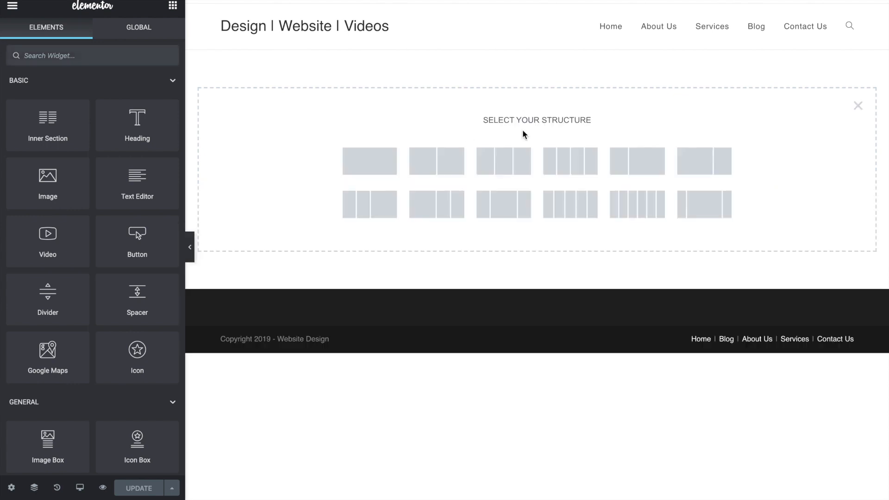
click(496, 162)
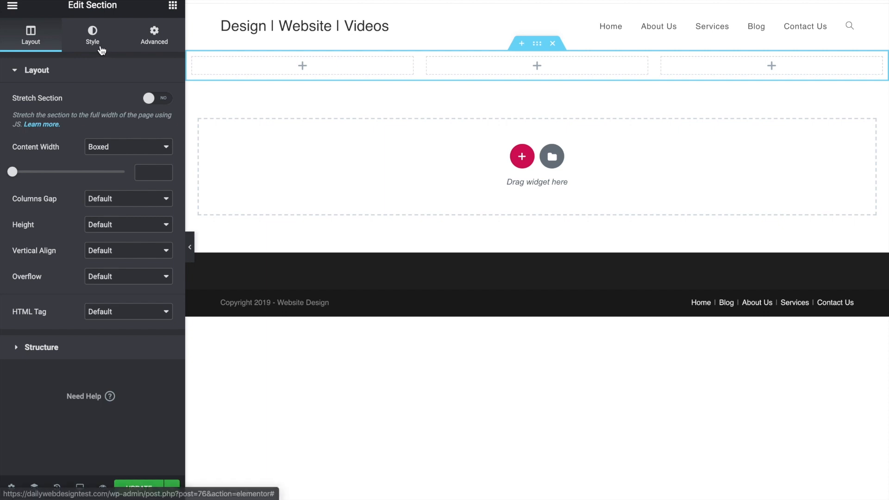
Give the three-column section a classic background in black (#000000).
click(101, 49)
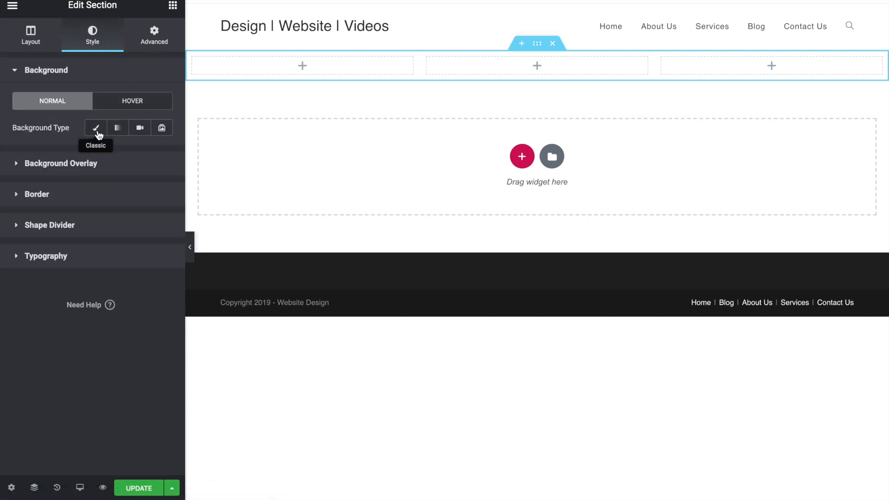
click(96, 128)
click(152, 155)
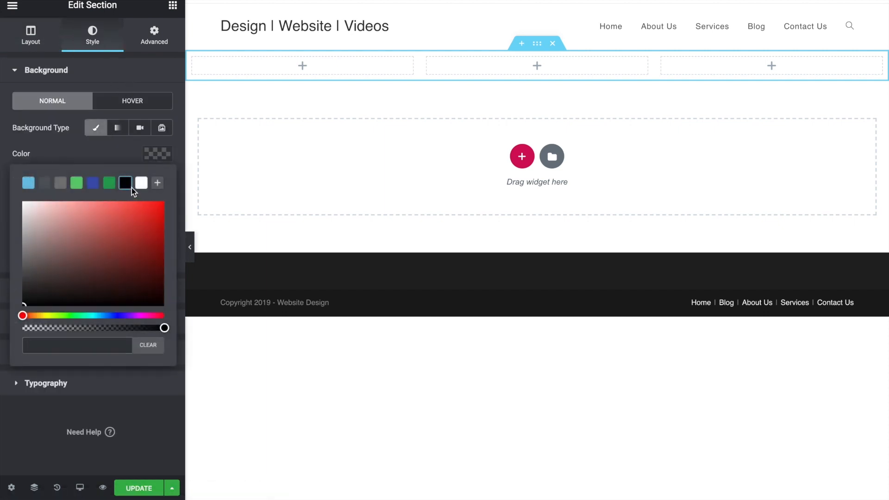
click(126, 184)
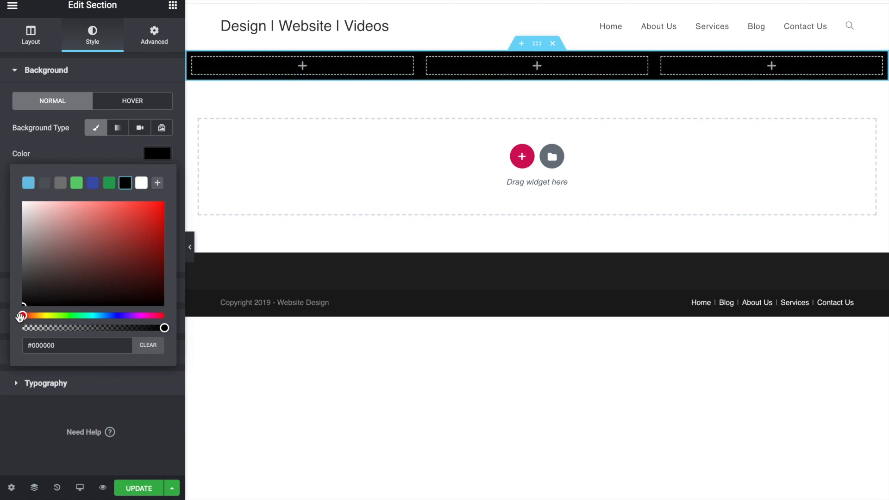
Add a Heading widget to the first column with the text "Copyright 2019 - Website Design".
click(303, 69)
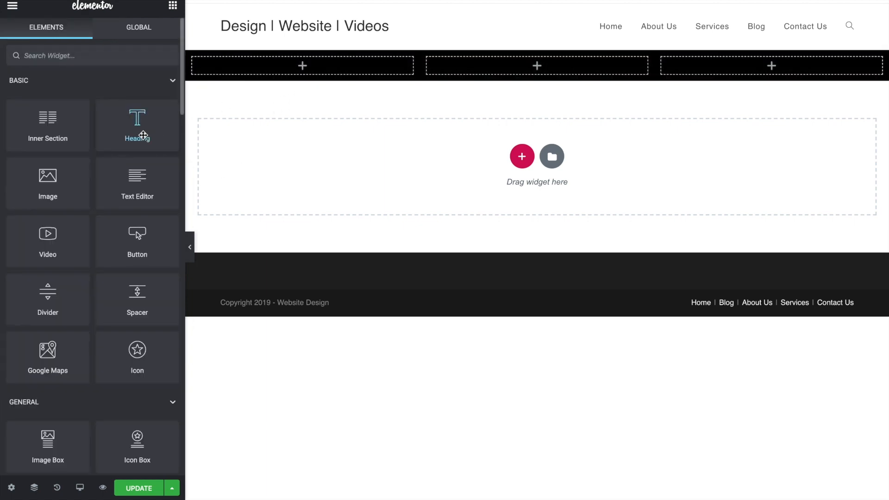
drag(139, 134, 305, 69)
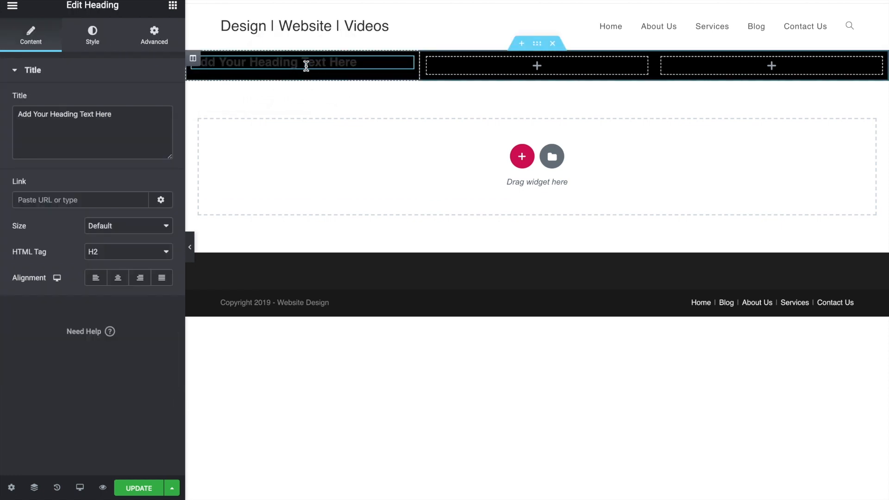
triple_click(320, 65)
text(Copy)
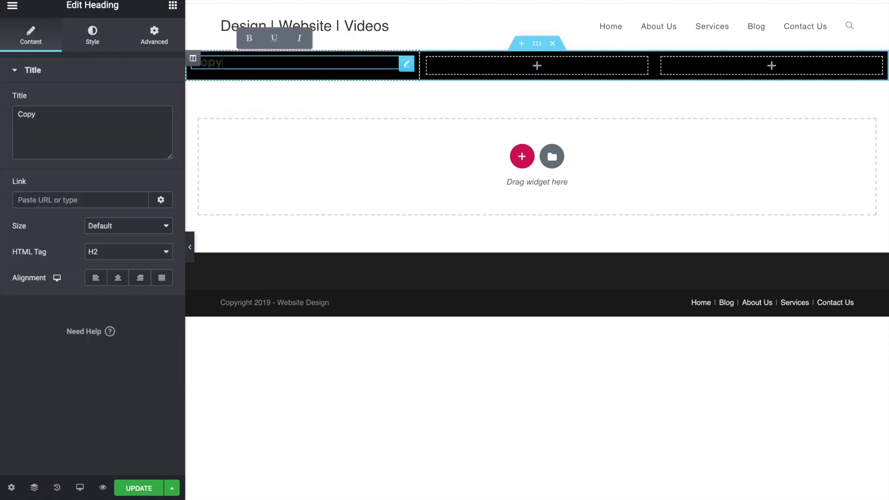
text(right 2019 - Website Design)
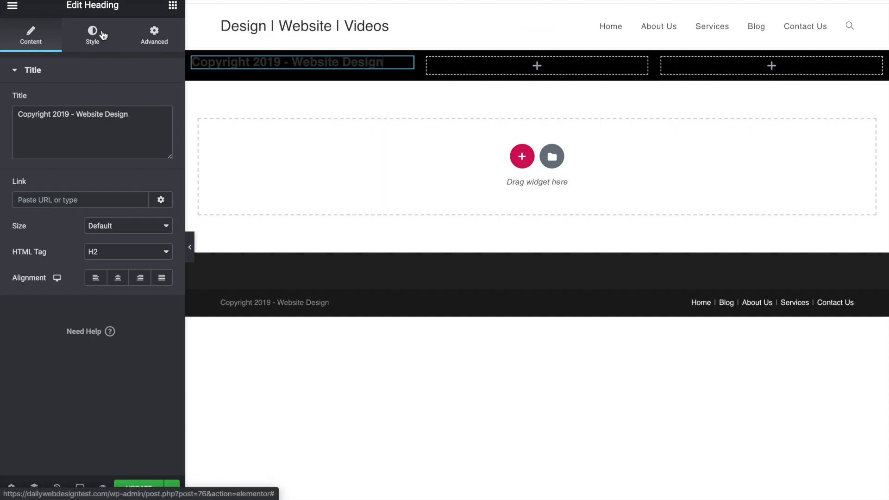
Set the copyright heading's text color to white (#FFFFFF) and center its alignment.
click(102, 35)
click(155, 100)
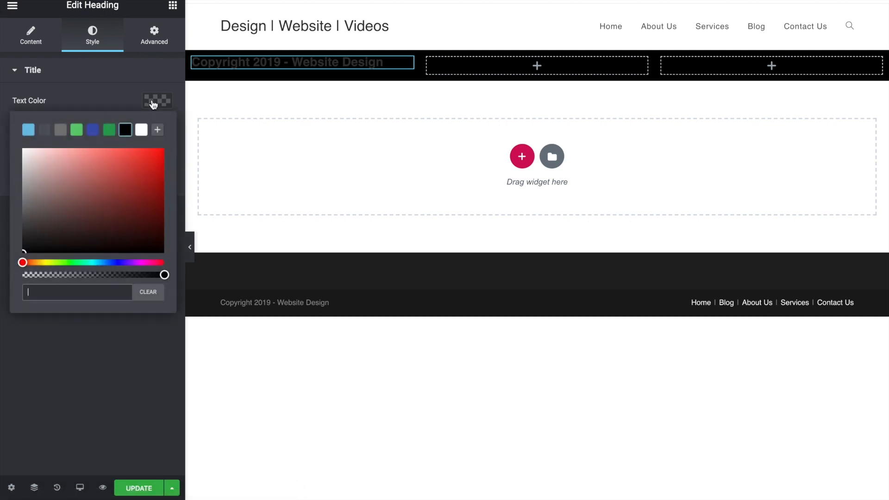
click(141, 131)
click(54, 45)
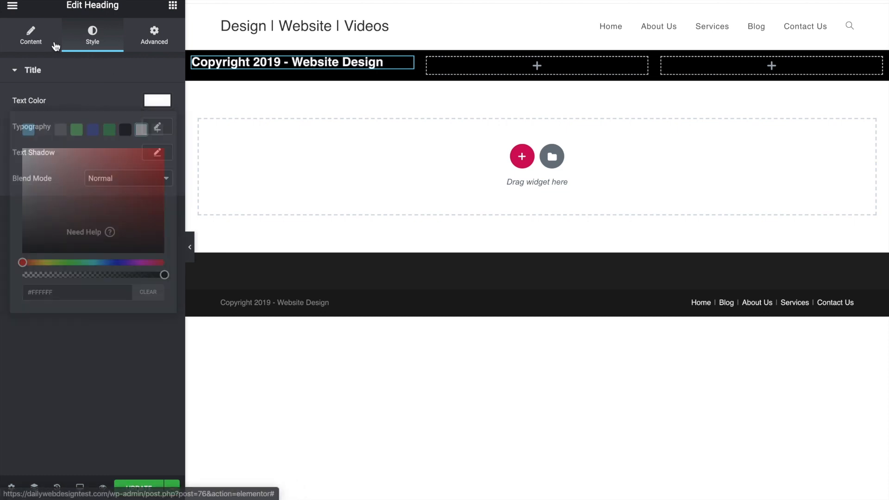
click(120, 280)
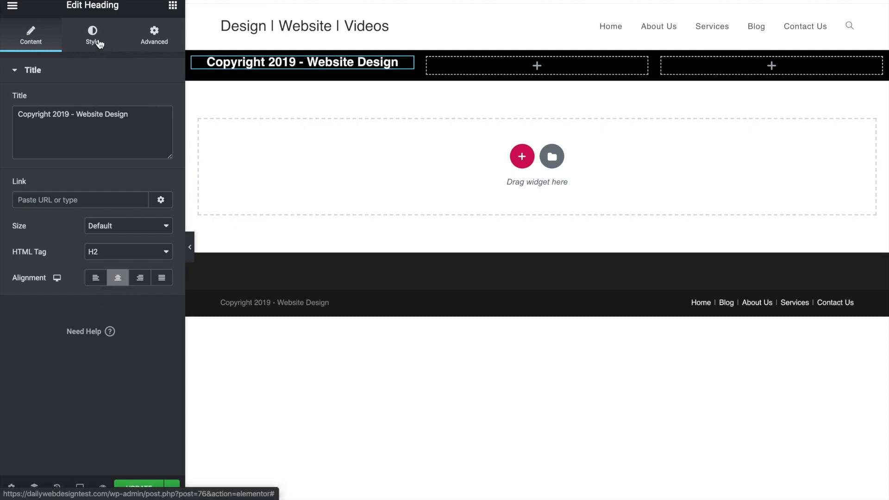
Set the copyright heading's typography to weight 500 and size 20 px.
click(98, 41)
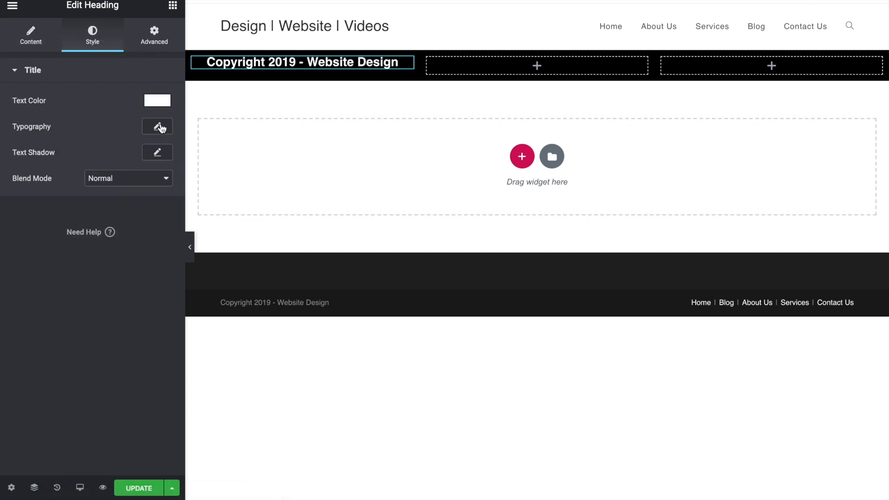
click(159, 128)
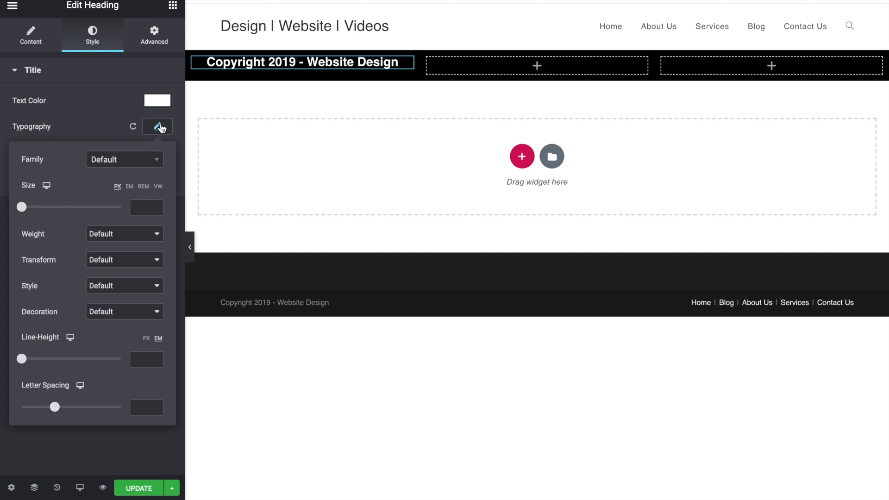
click(124, 240)
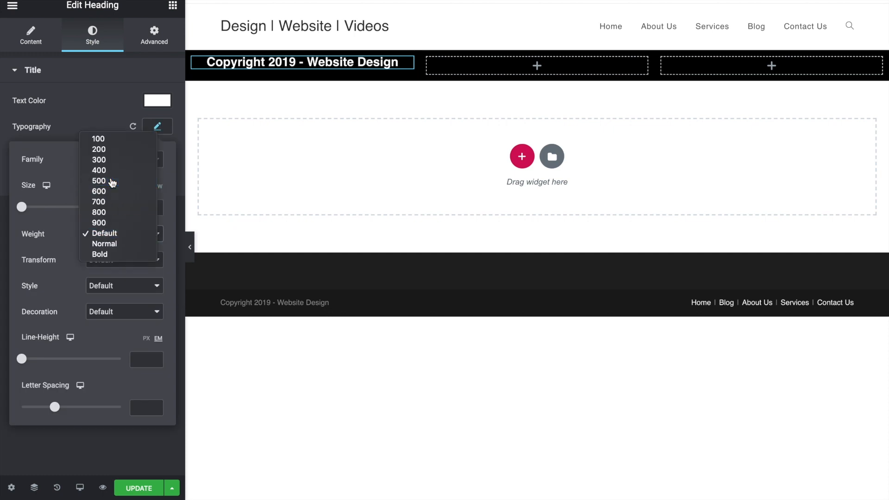
click(111, 182)
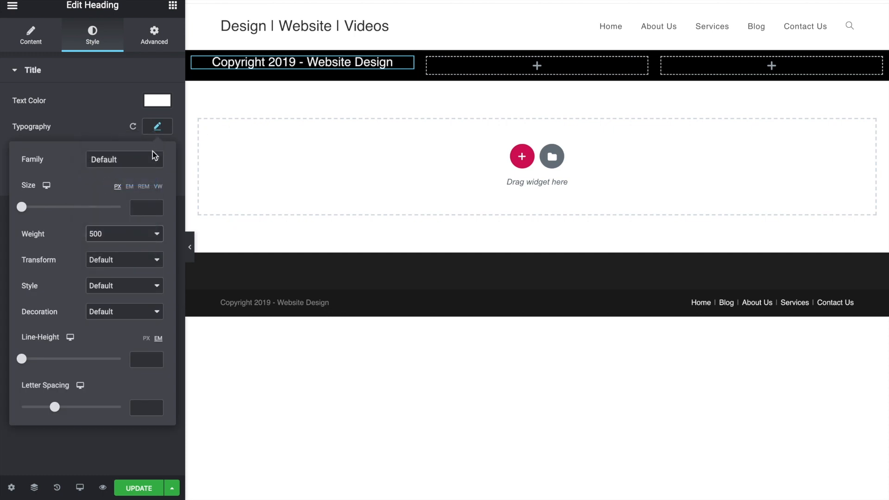
drag(21, 207, 32, 208)
click(143, 203)
key(BackSpace)
key(BackSpace)
text(20)
click(530, 65)
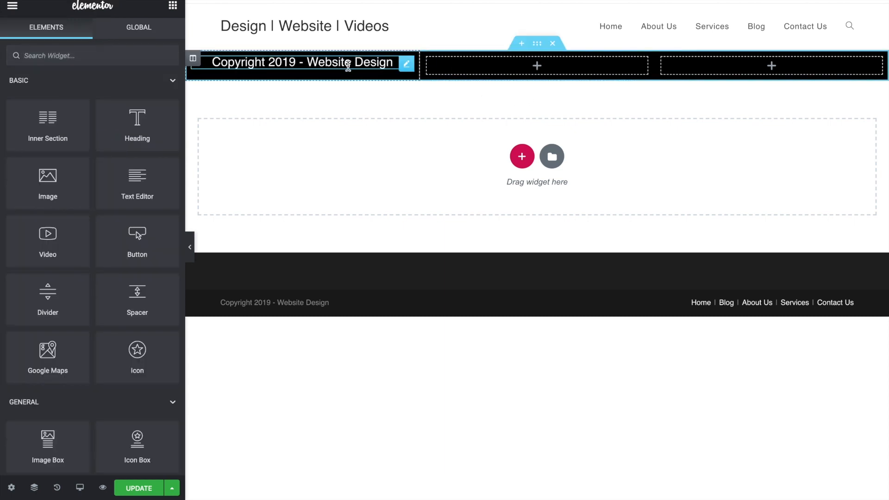
Unlink the copyright heading's margins and set the top and bottom margins to 5 px.
click(348, 67)
click(154, 36)
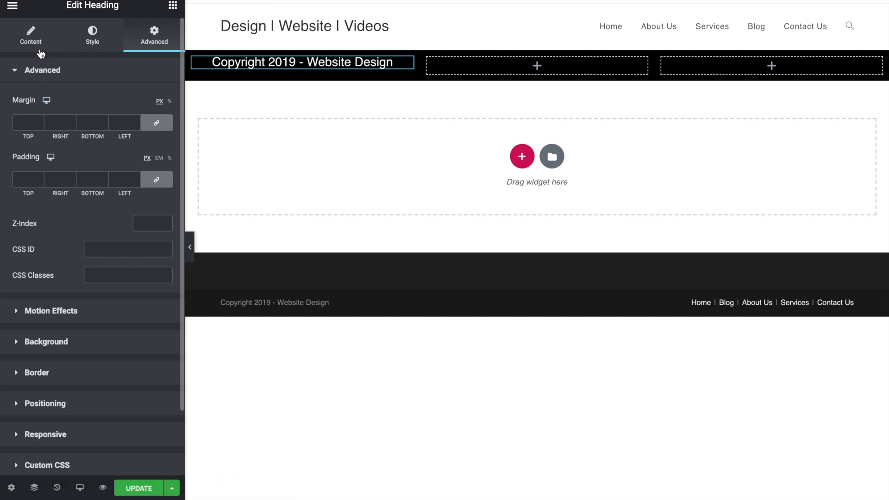
click(157, 123)
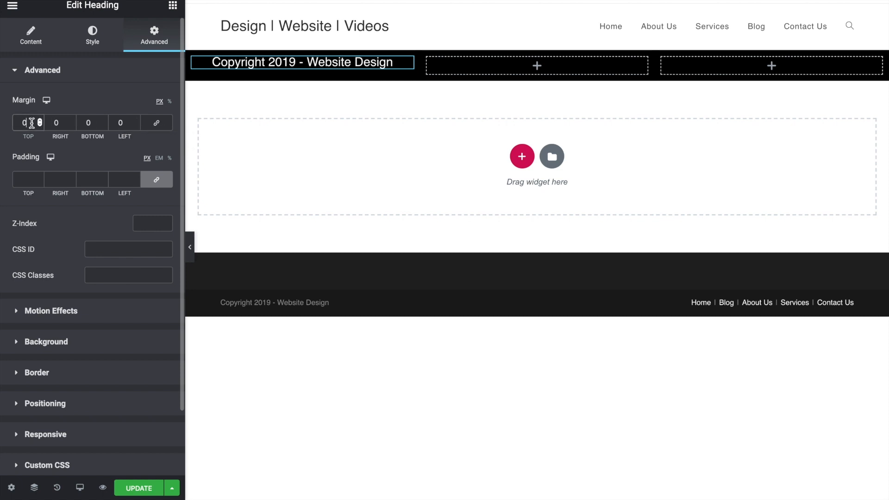
text(5)
click(98, 123)
text(5)
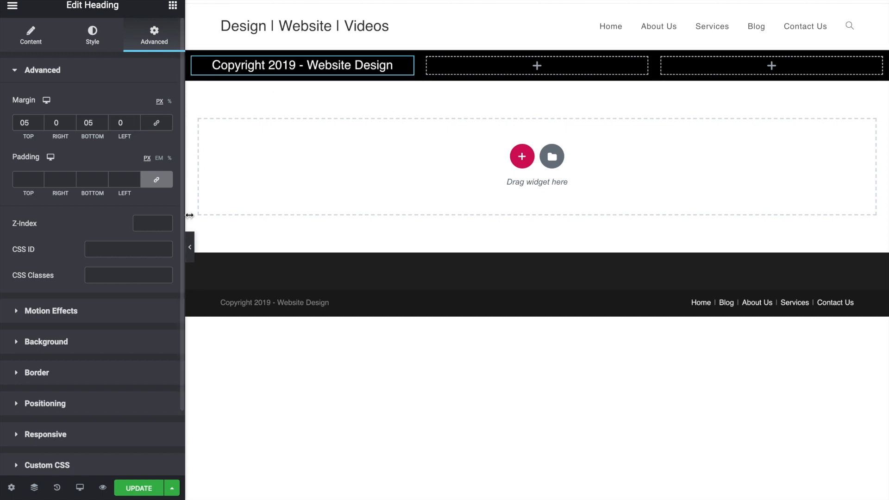
Search the widgets for "social" and add a Social Icons widget to the middle column of the footer section.
click(194, 249)
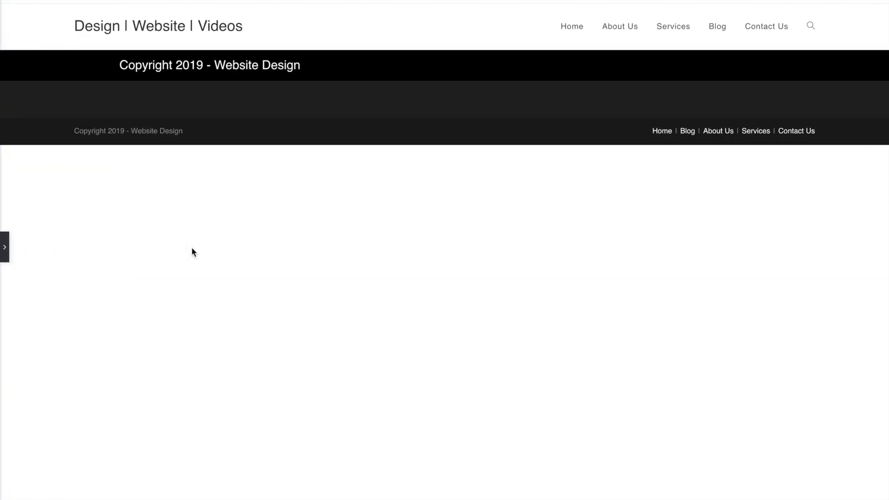
click(5, 246)
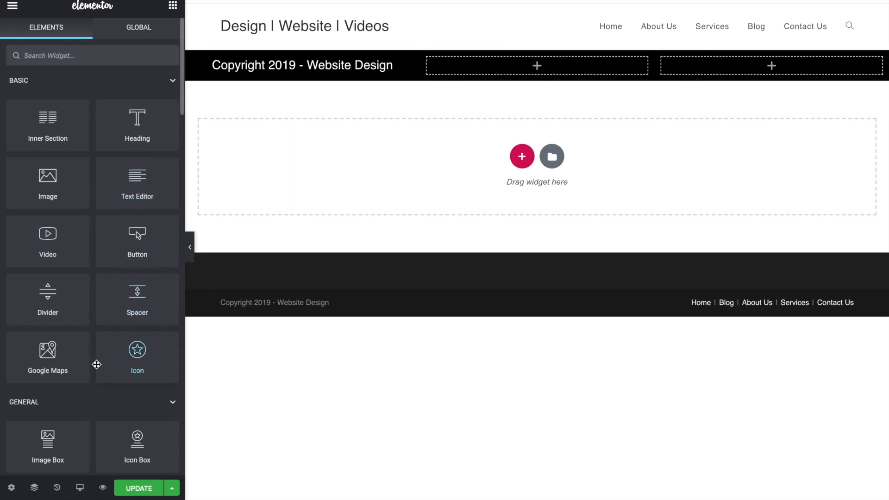
scroll(96, 363, down, 7)
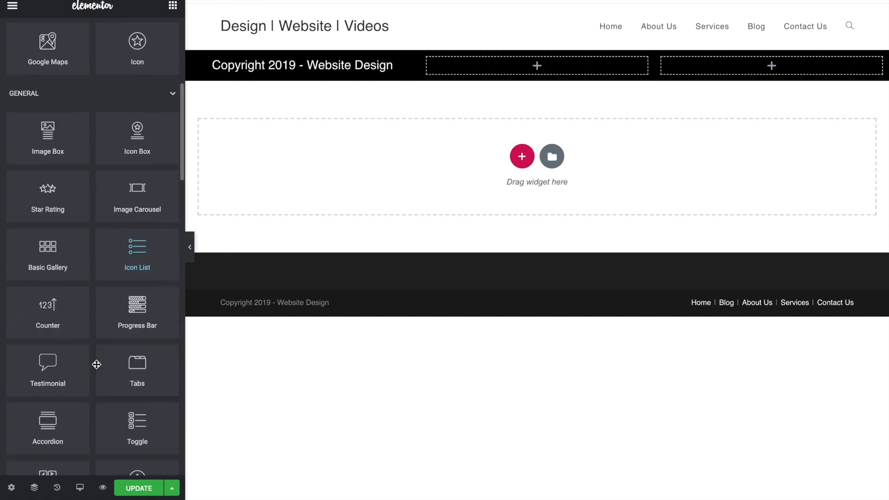
scroll(96, 364, up, 7)
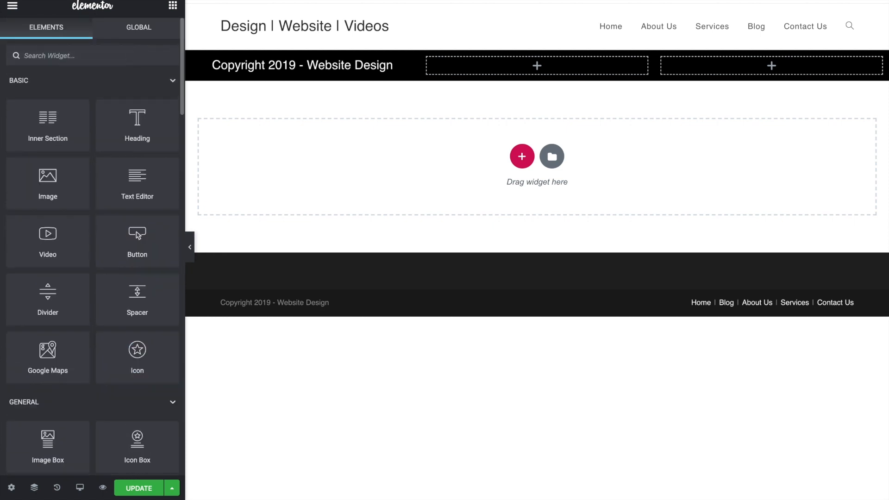
click(70, 56)
text(social)
drag(48, 93, 510, 67)
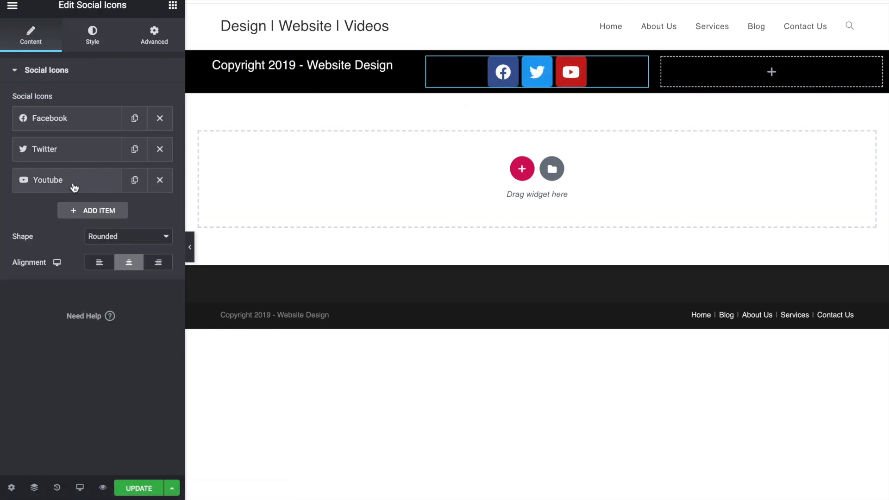
Add a WordPress item to the social icons, try duplicating it, and remove one of the two copies.
click(89, 209)
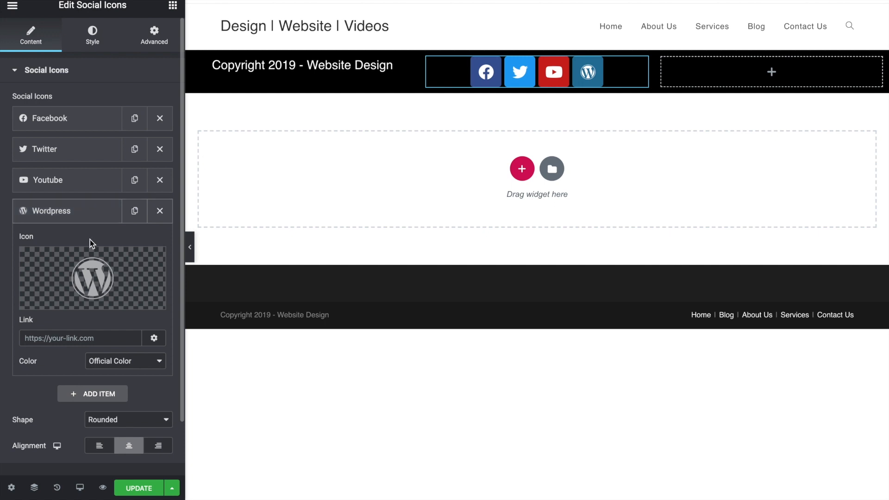
click(106, 214)
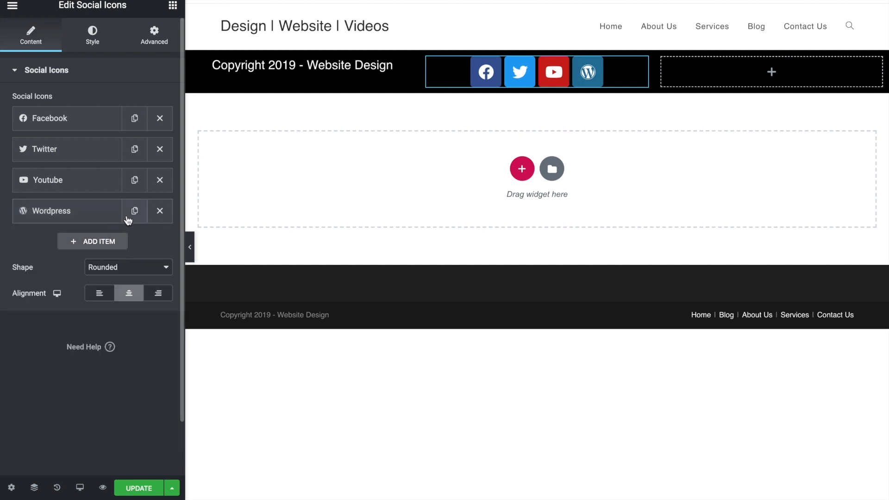
click(132, 216)
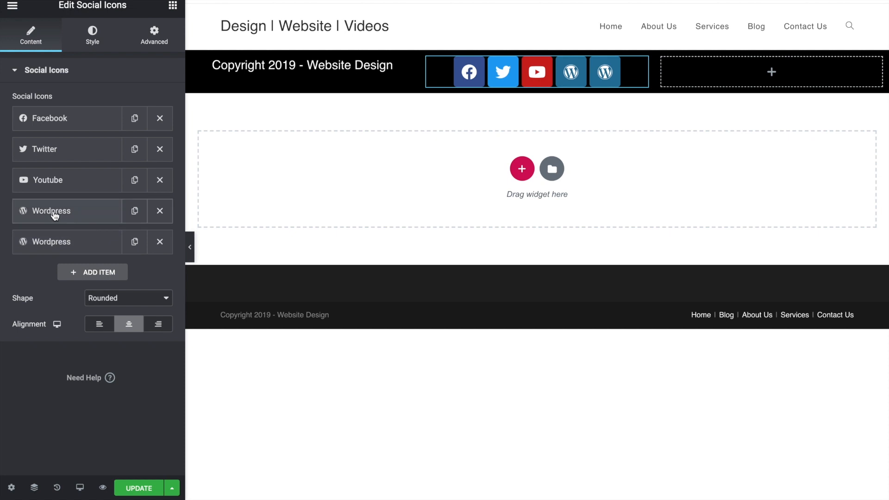
click(160, 211)
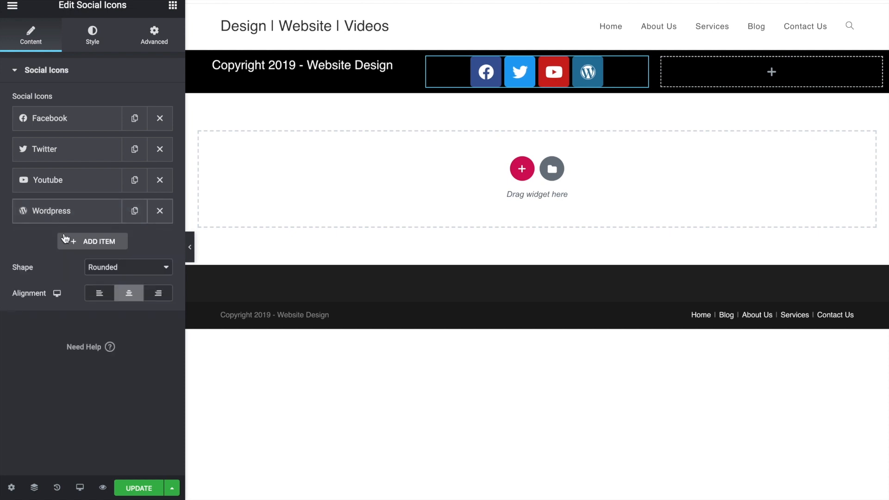
Add another social icon item, change its icon to Snapchat from the icon library, and delete the WordPress item.
click(69, 242)
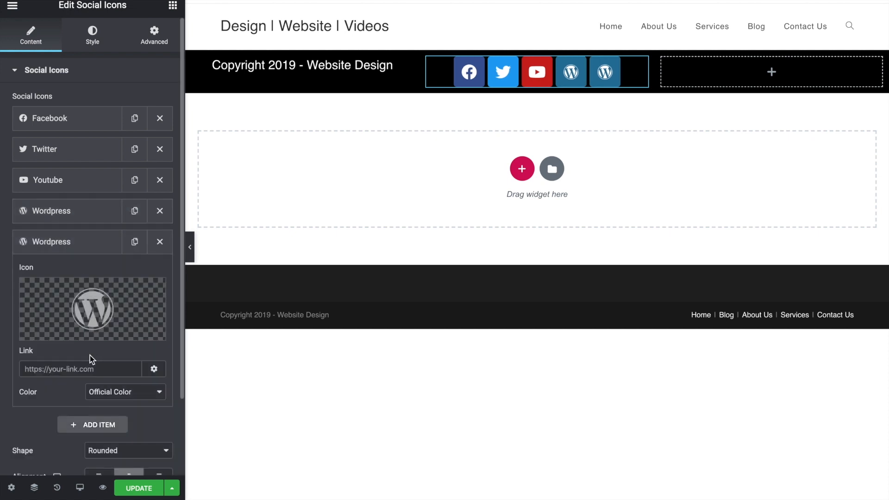
mouse_move(73, 334)
click(72, 333)
click(410, 219)
click(766, 472)
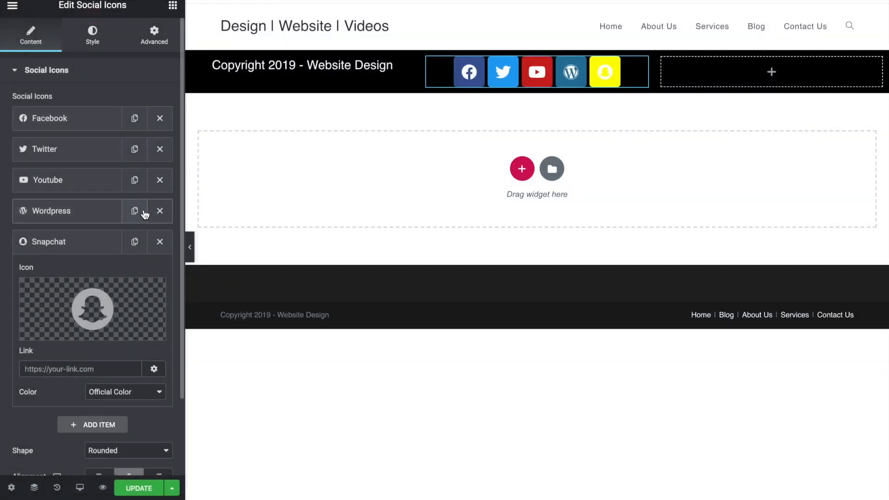
click(160, 211)
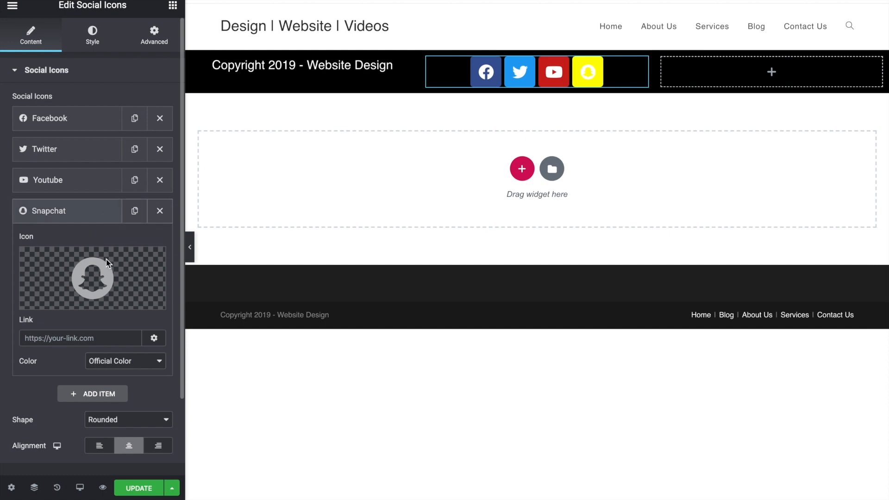
click(124, 361)
click(117, 371)
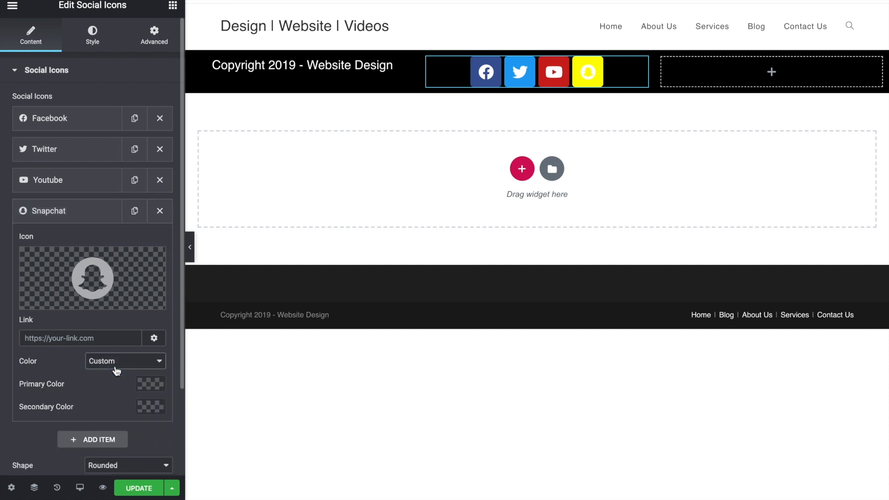
click(116, 367)
click(113, 351)
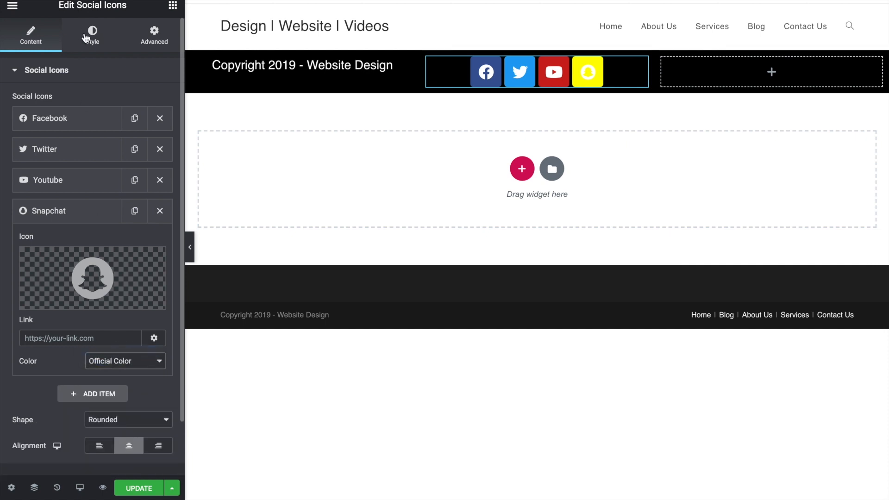
Switch the social icons' style color to Custom and set the primary color to blue (#4054B2).
click(89, 35)
click(104, 101)
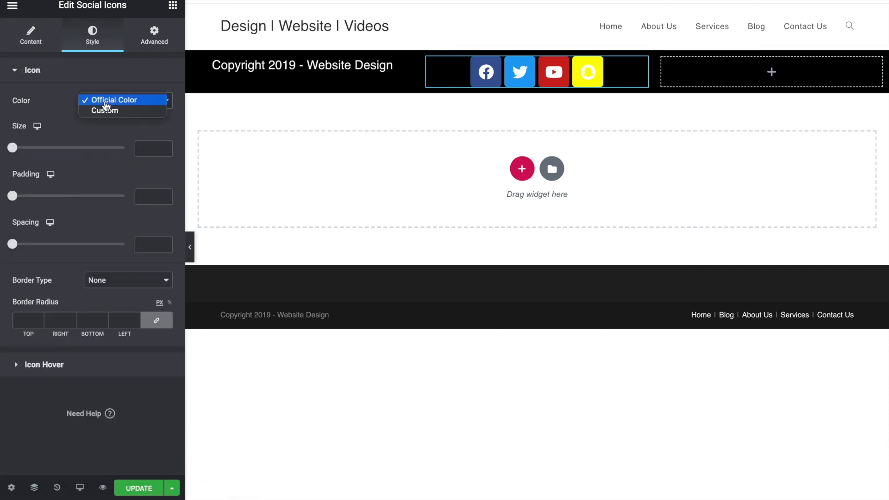
click(105, 112)
click(161, 129)
click(93, 158)
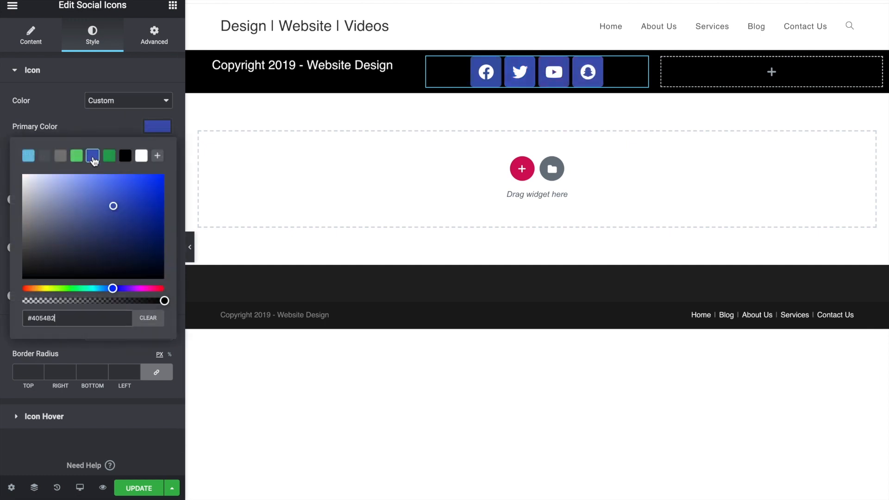
click(107, 136)
Try blue and black as the social icons' secondary color, and settle on white (#FFFFFF).
click(155, 161)
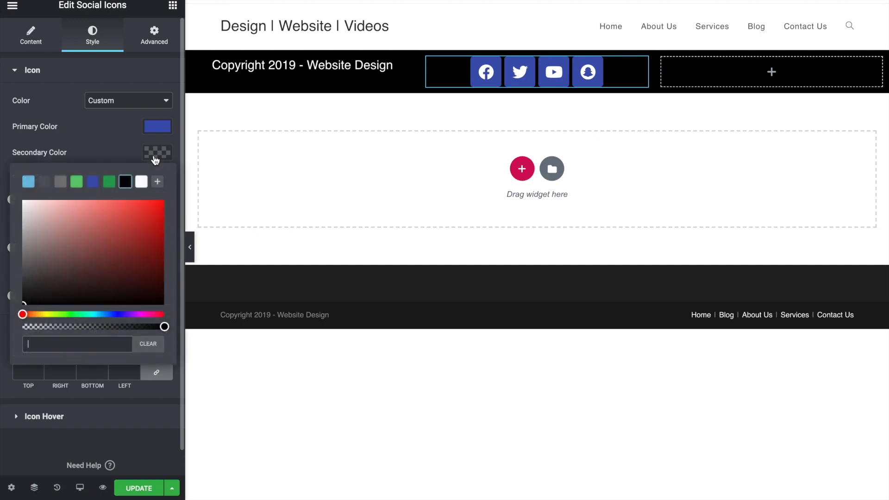
click(93, 182)
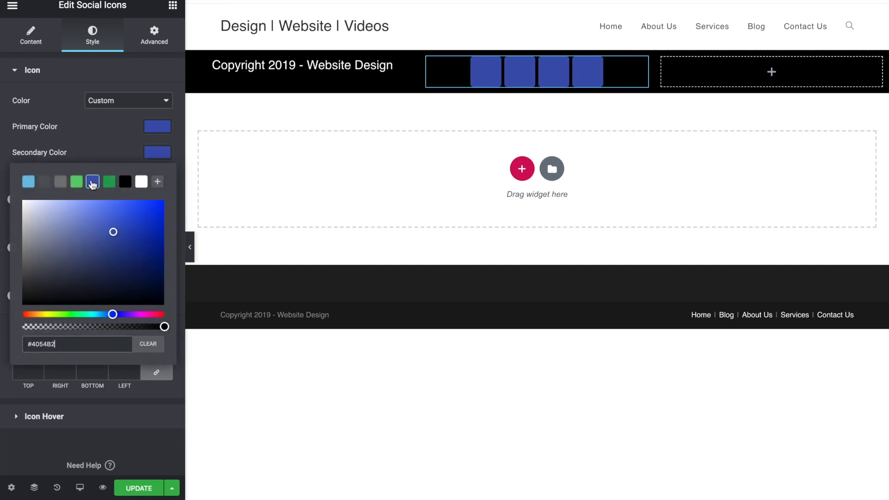
drag(144, 221, 134, 312)
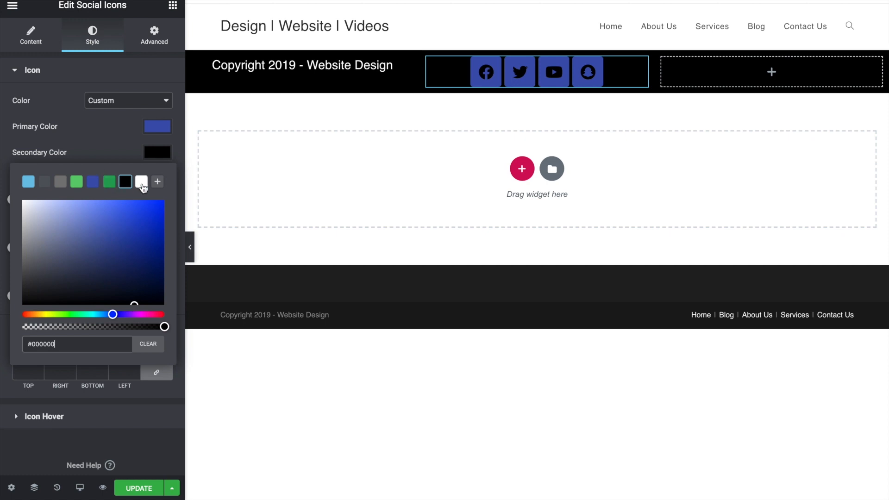
click(141, 182)
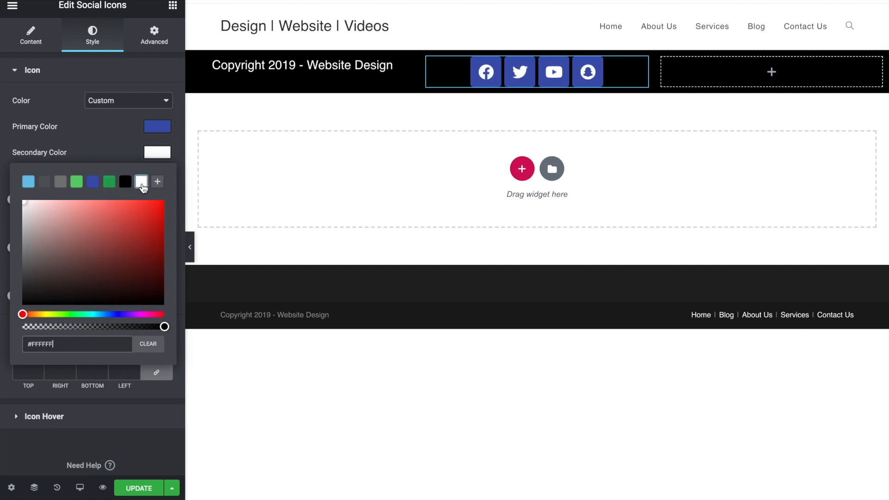
click(111, 149)
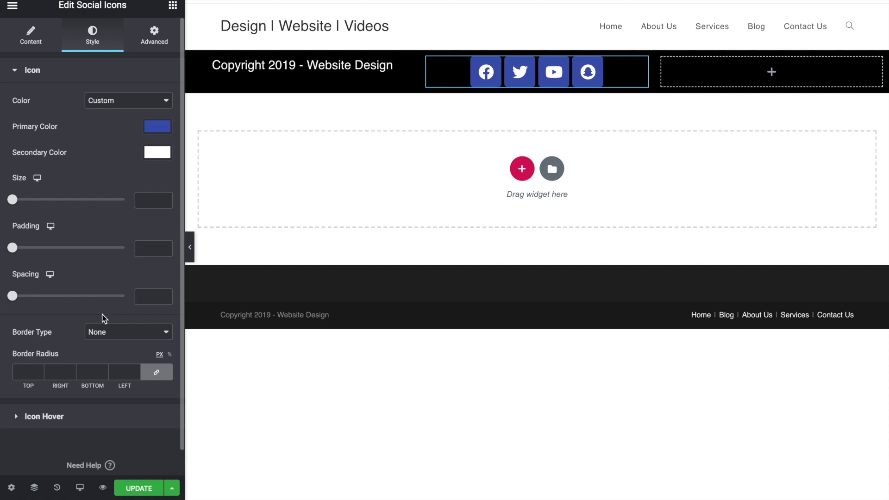
Set the social icons' size to 19 and their padding to 0.5.
scroll(103, 318, down, 1)
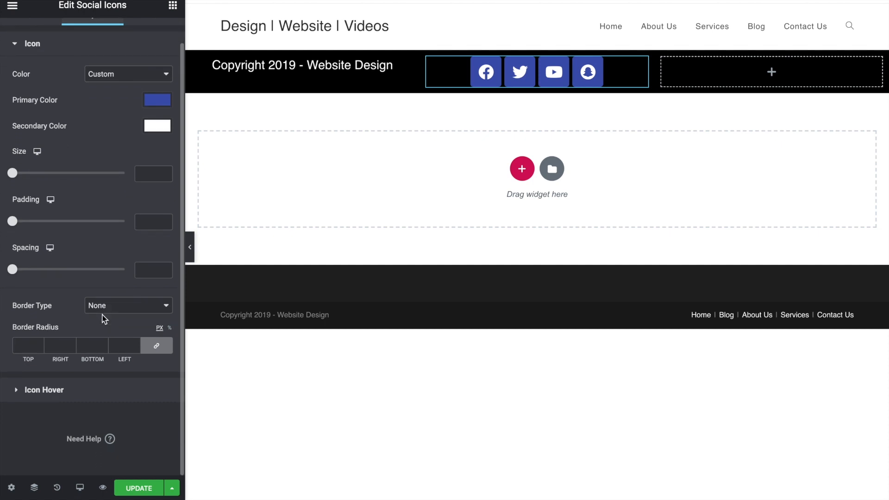
click(106, 313)
click(107, 306)
mouse_move(13, 174)
mouse_down()
mouse_move(25, 174)
mouse_move(8, 176)
mouse_move(17, 176)
mouse_up()
scroll(79, 169, up, 1)
scroll(79, 167, up, 1)
scroll(79, 166, down, 1)
click(16, 389)
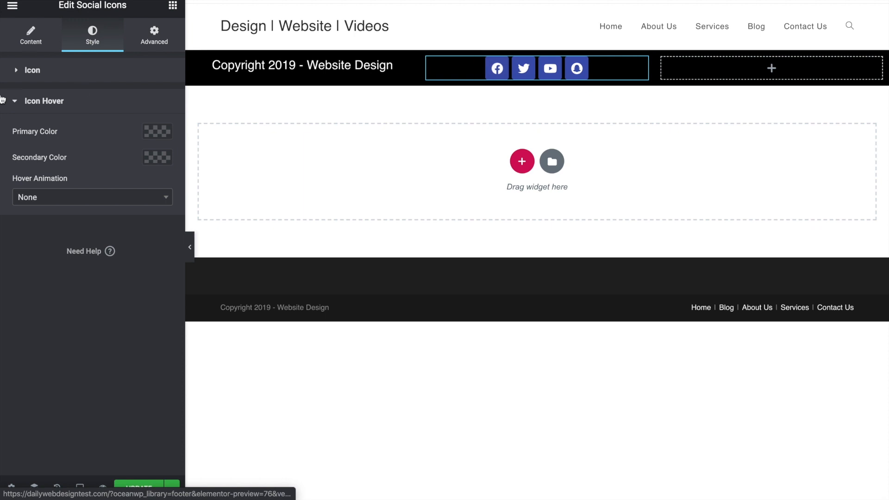
click(10, 100)
click(22, 73)
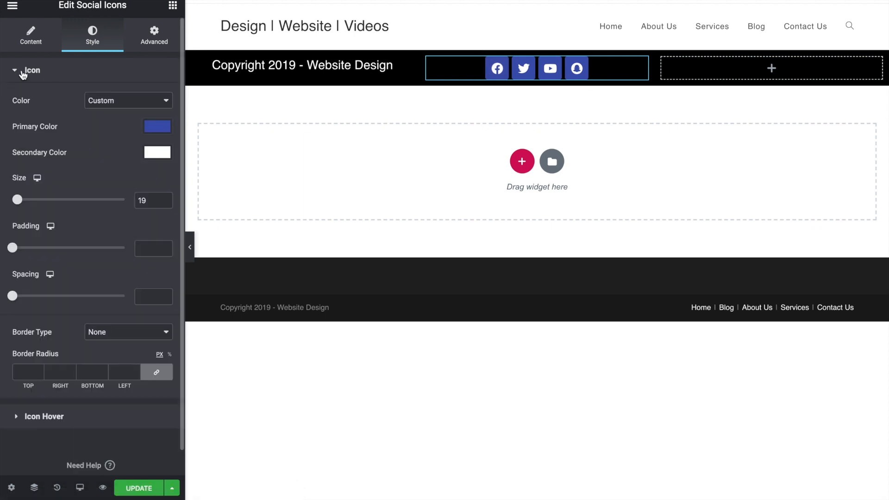
mouse_move(13, 250)
mouse_down()
mouse_move(73, 258)
mouse_move(3, 260)
mouse_move(24, 250)
mouse_up()
Set the social icons' border type to Solid and the border radius to 100 px on all corners.
click(102, 332)
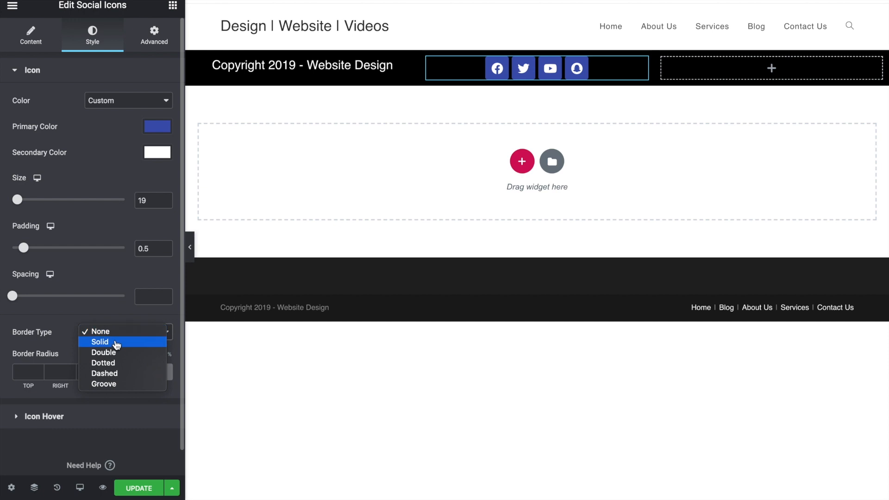
click(118, 343)
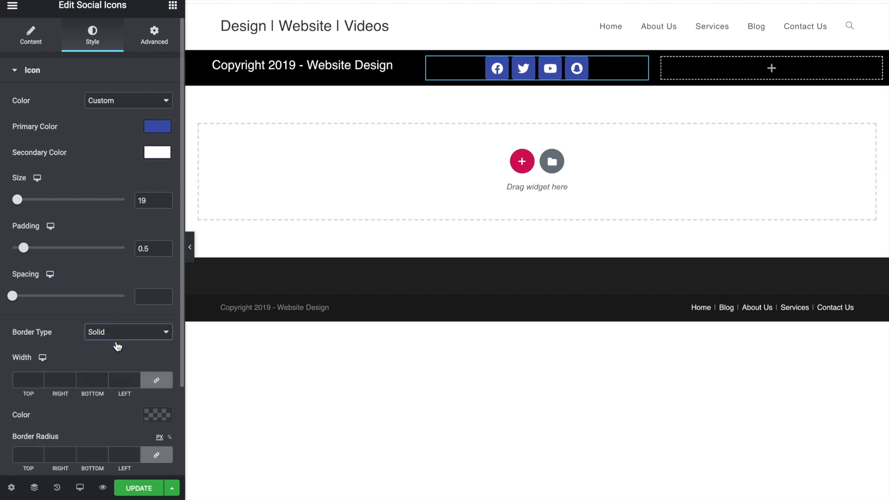
scroll(116, 344, down, 1)
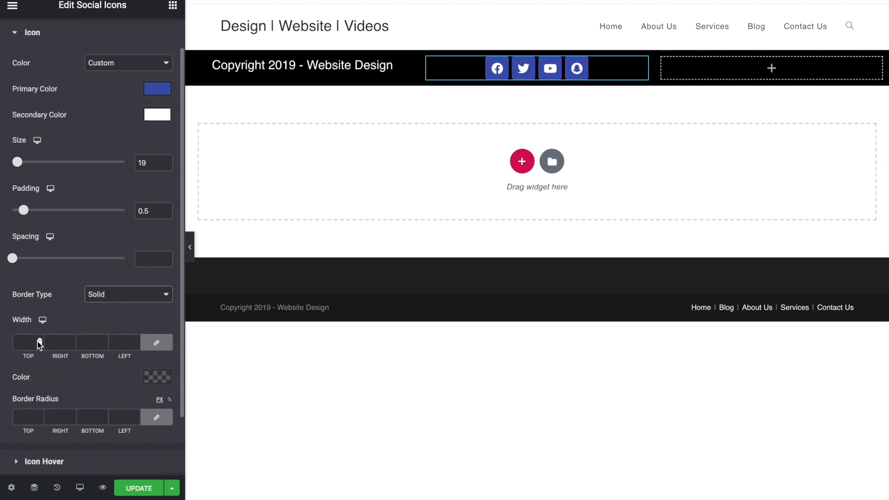
click(32, 415)
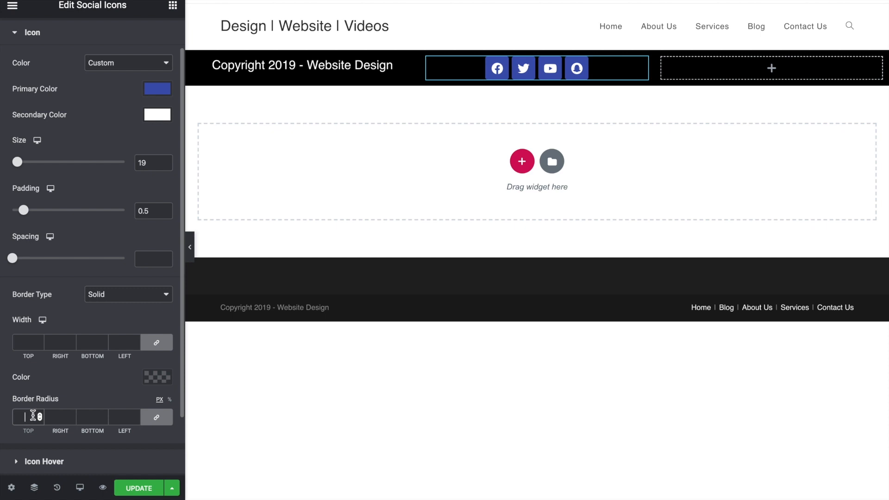
text(50)
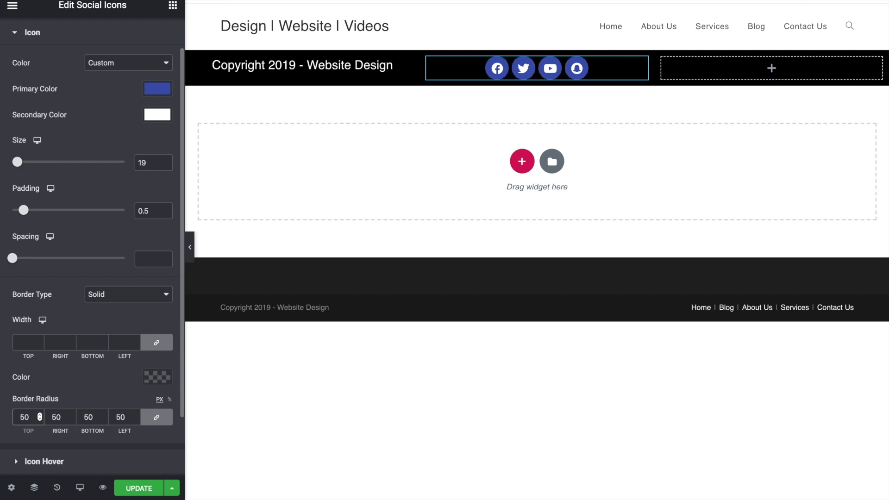
key(BackSpace)
key(BackSpace)
text(100)
Preview the footer at full width, then set the social icons' size to 16.
click(192, 238)
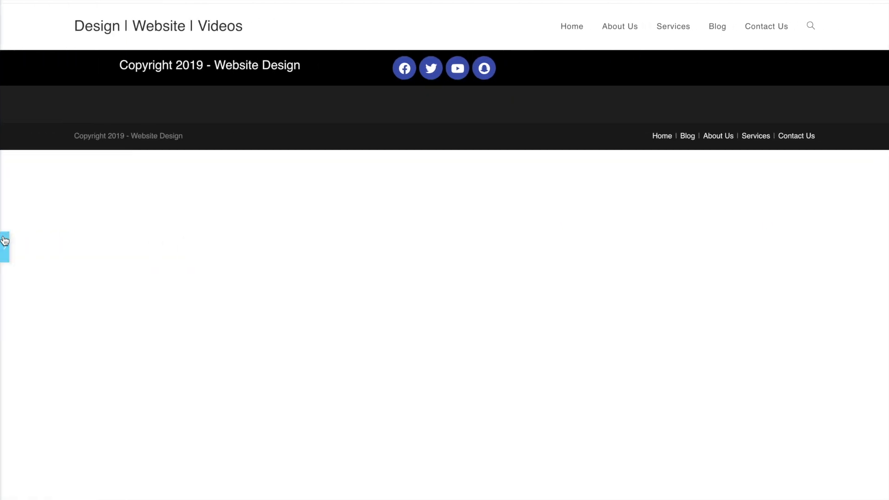
click(2, 241)
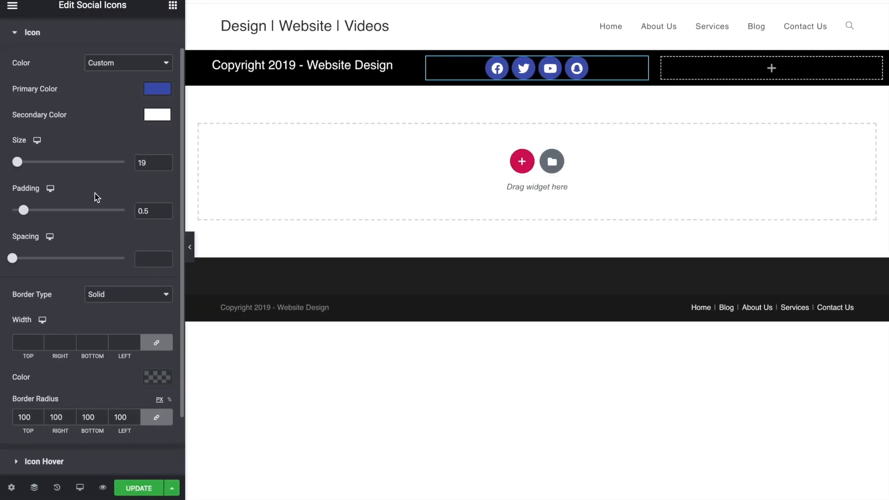
click(151, 162)
key(BackSpace)
text(6)
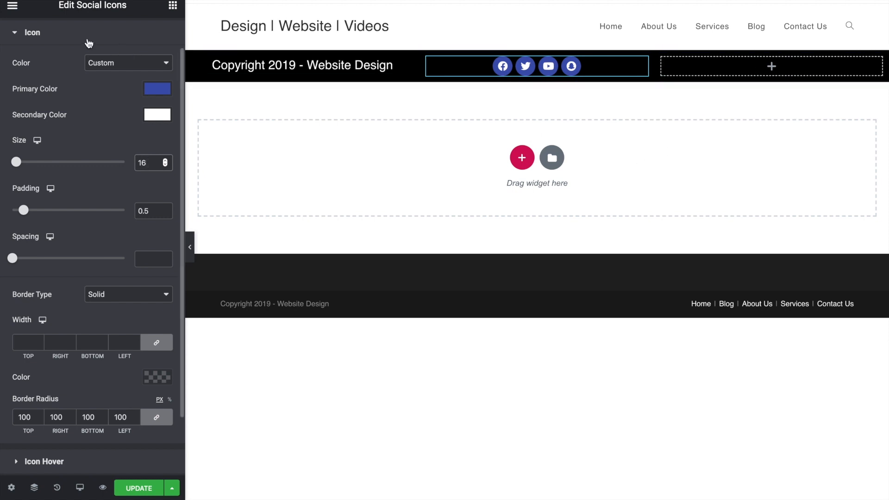
Add a Custom Menu widget to the footer's empty third column and assign the Footer menu to it.
click(773, 68)
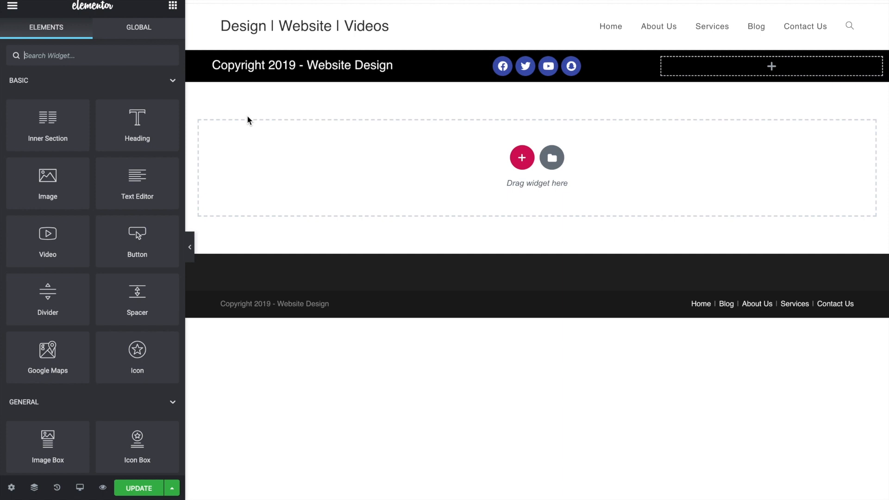
text(me)
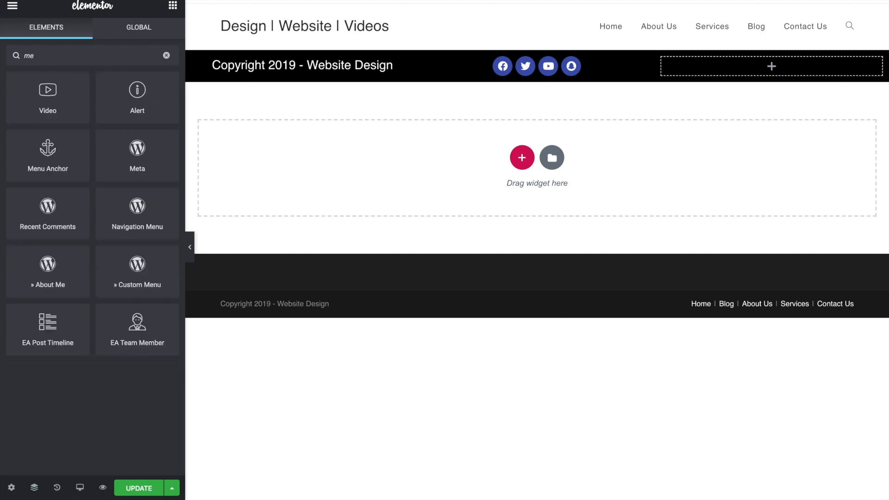
text(n)
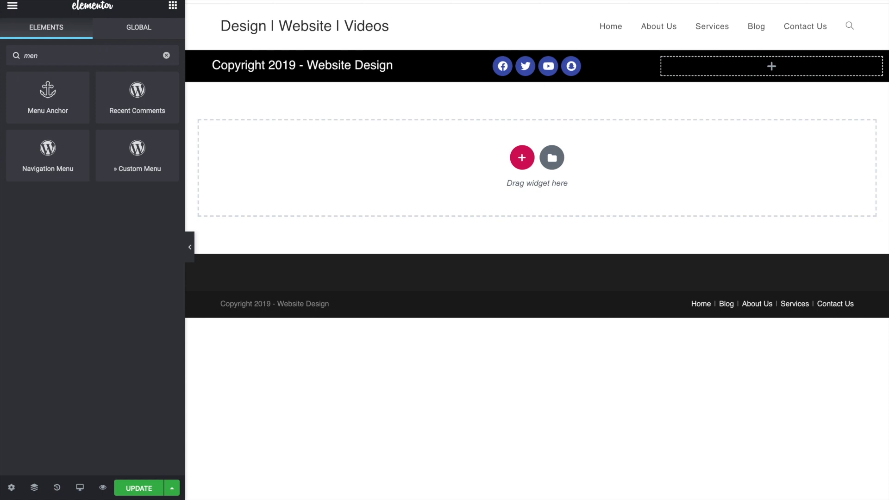
text(u)
drag(41, 160, 741, 68)
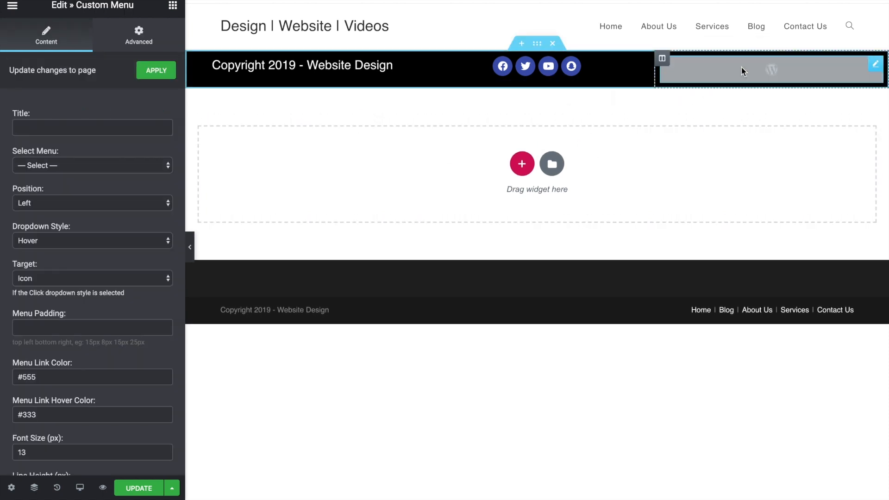
click(61, 166)
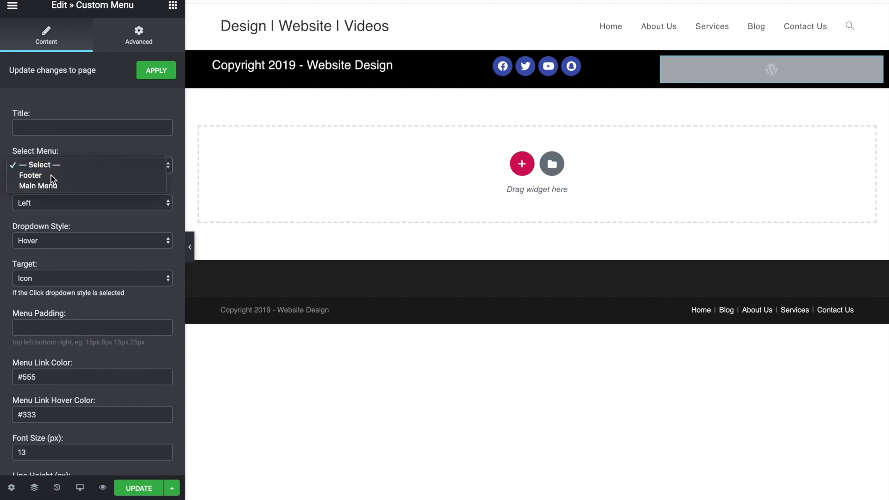
click(51, 176)
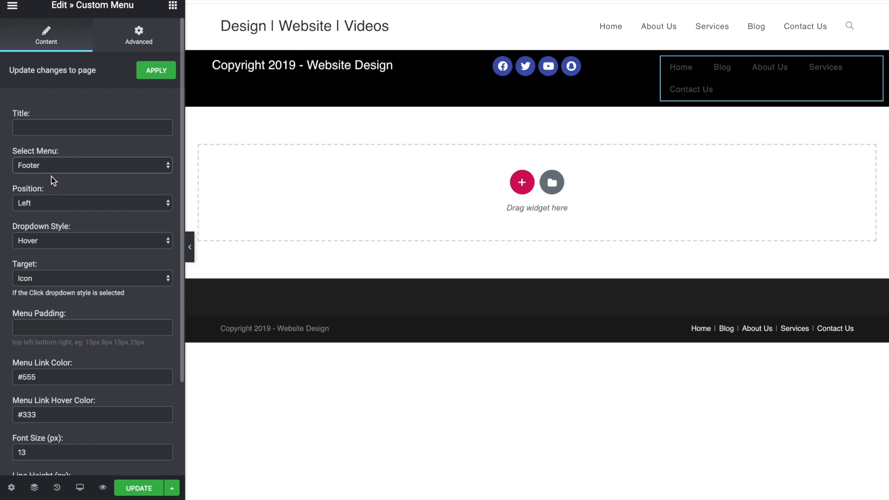
Try the Center and Right positions for the custom menu, and return it to Left.
click(68, 204)
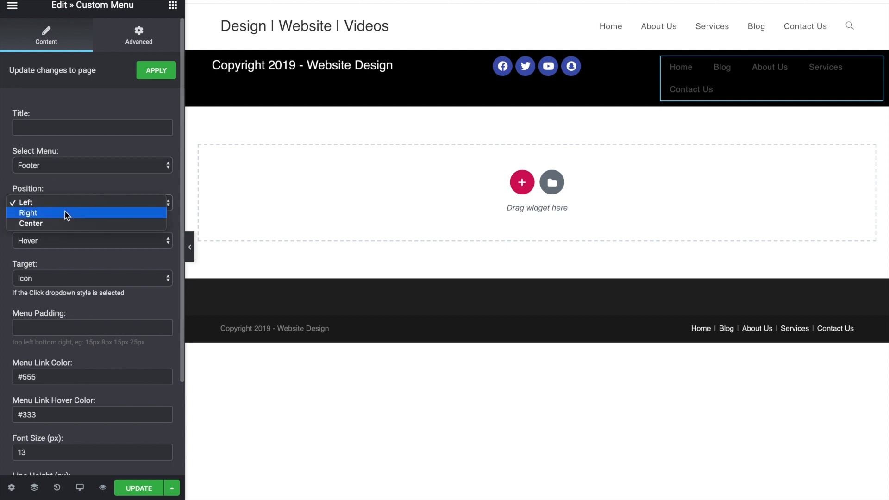
click(63, 224)
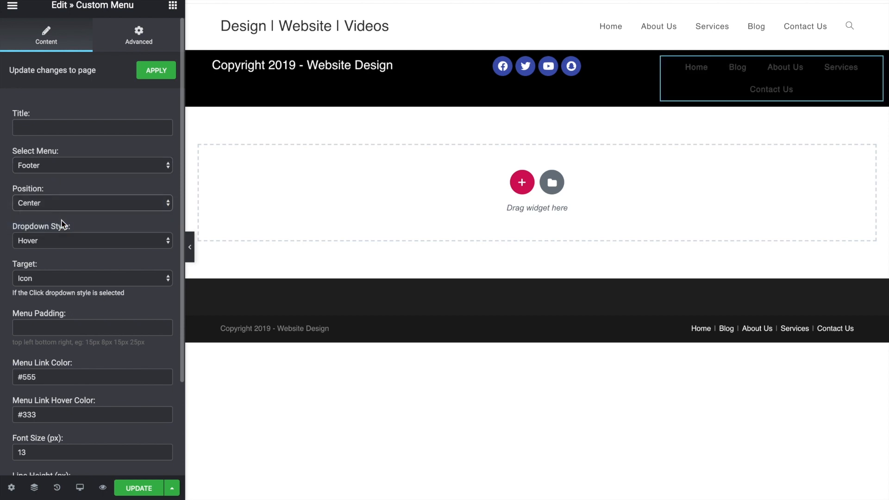
click(68, 206)
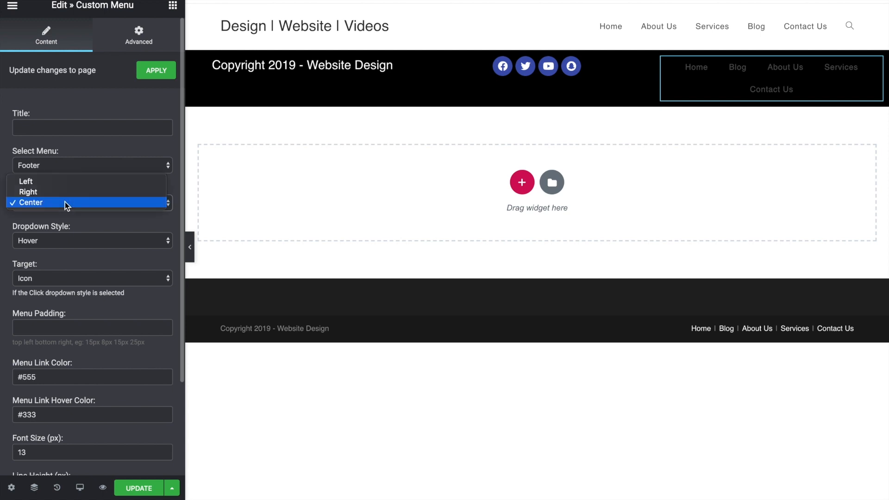
click(72, 182)
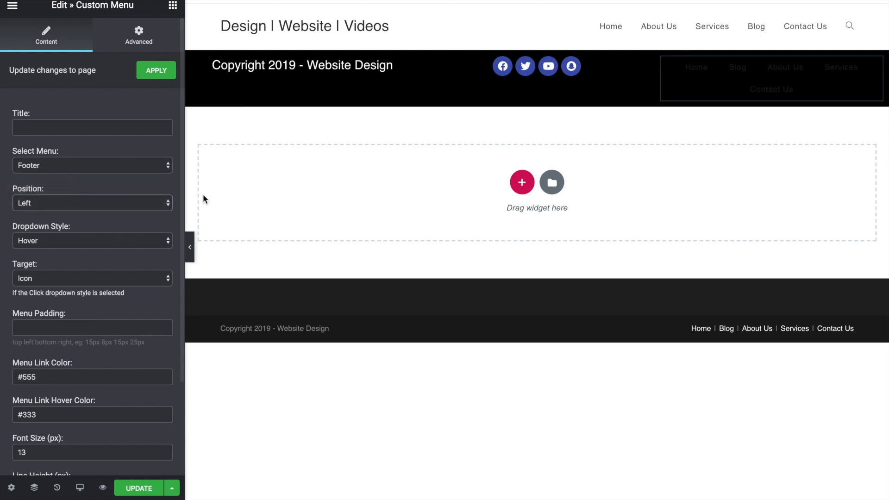
click(110, 198)
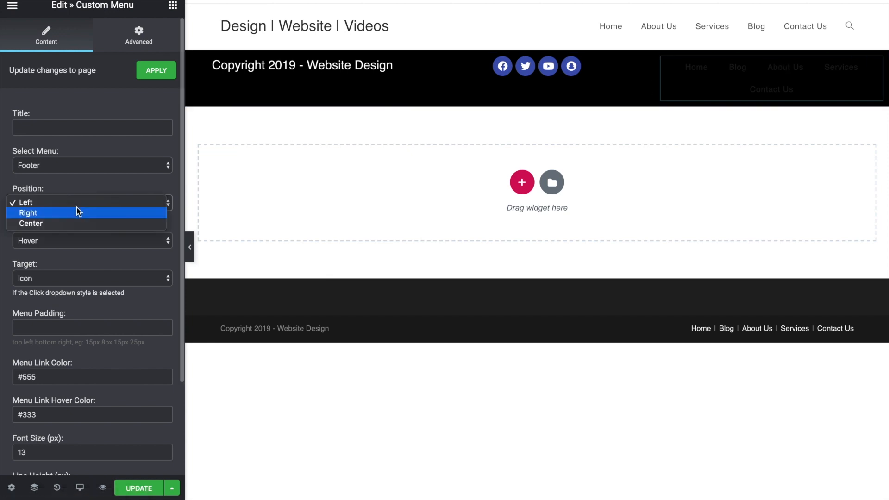
click(76, 213)
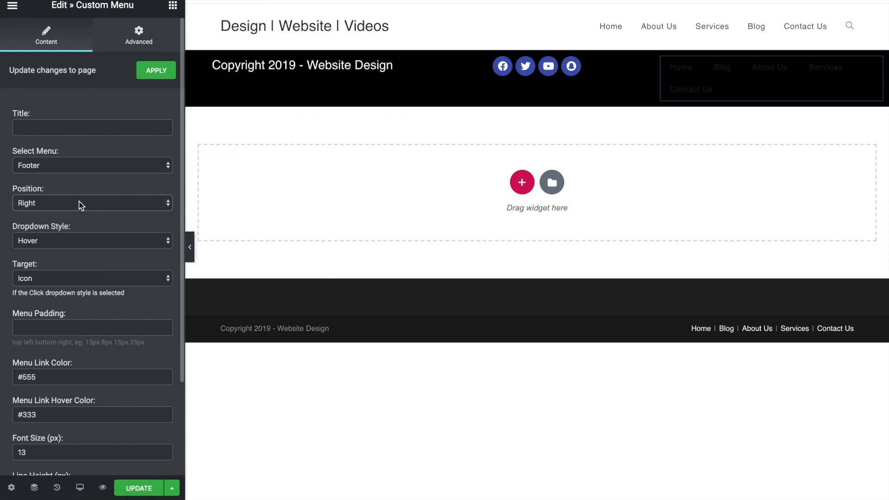
click(89, 205)
click(88, 198)
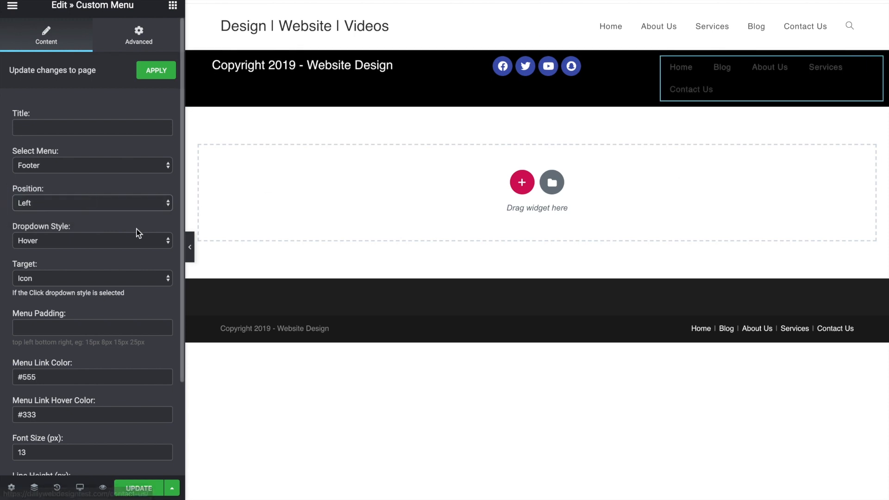
Set the custom menu's link color to #fff.
scroll(102, 255, down, 1)
scroll(103, 256, down, 1)
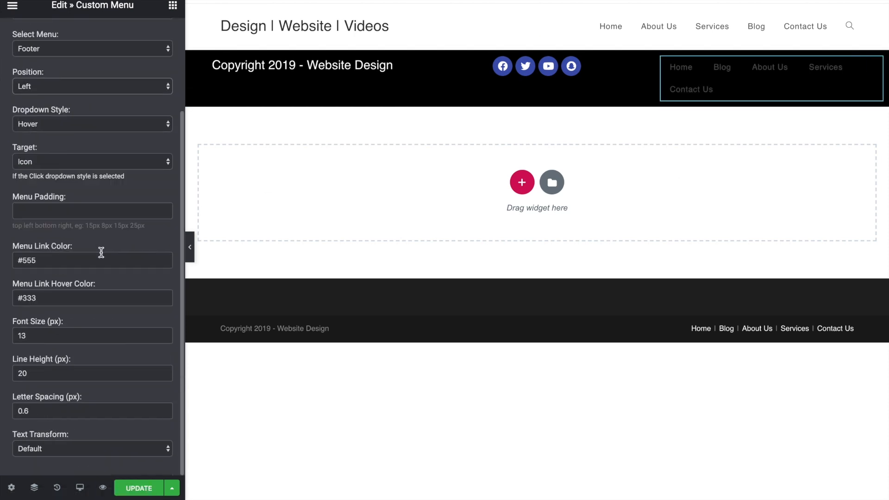
click(81, 266)
key(BackSpace)
key(BackSpace)
key(BackSpace)
text(fff)
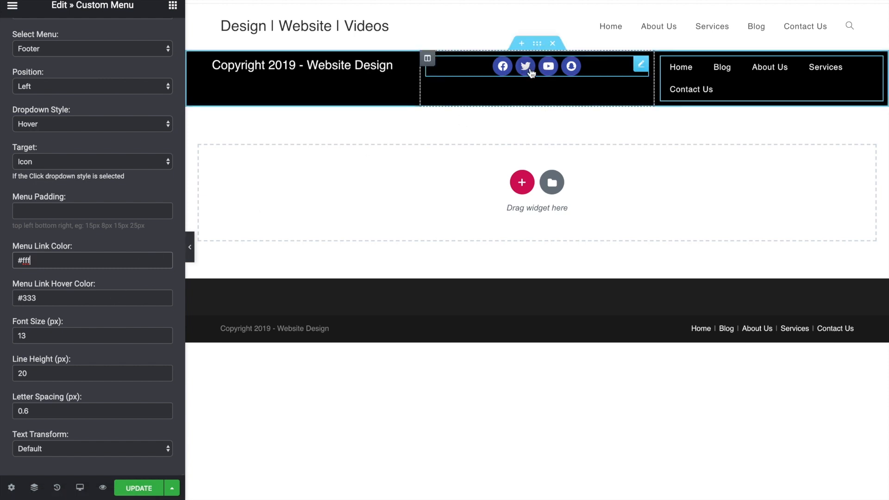
Copy the social icons' primary color and use it as the custom menu's link hover color, #4054B2.
click(531, 71)
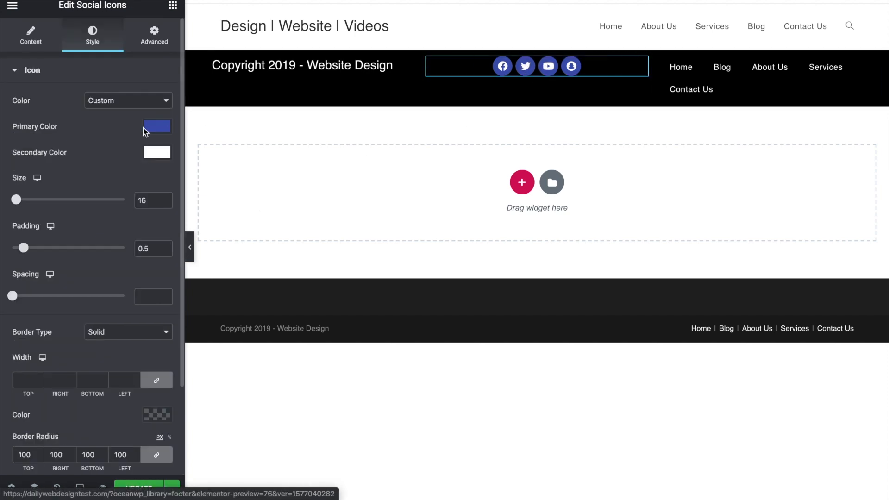
click(157, 132)
key(ctrl+c)
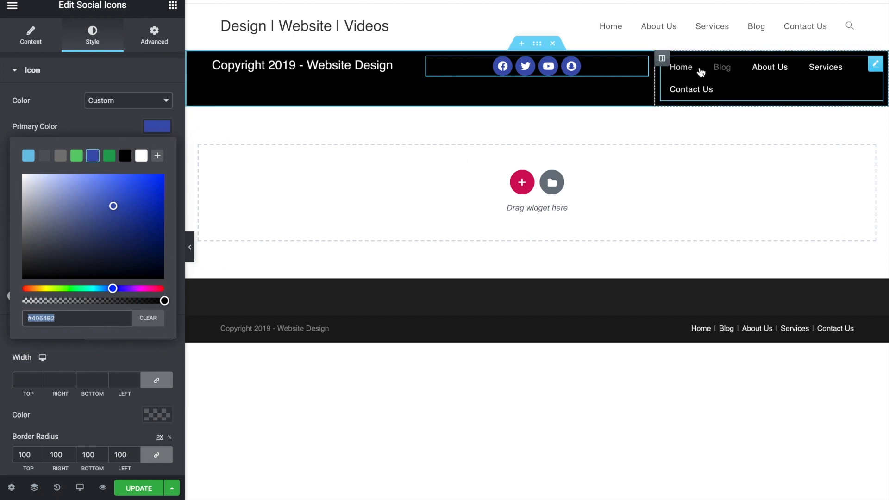
click(690, 72)
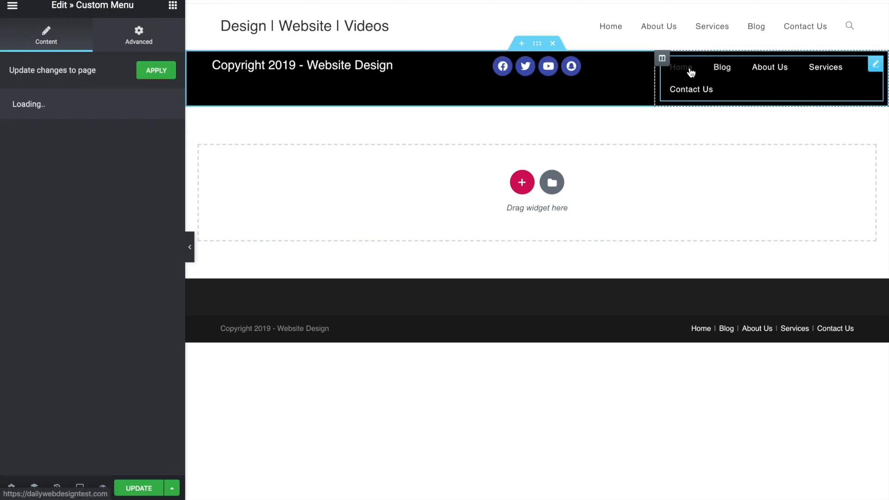
scroll(68, 328, down, 4)
double_click(68, 328)
key(ctrl+v)
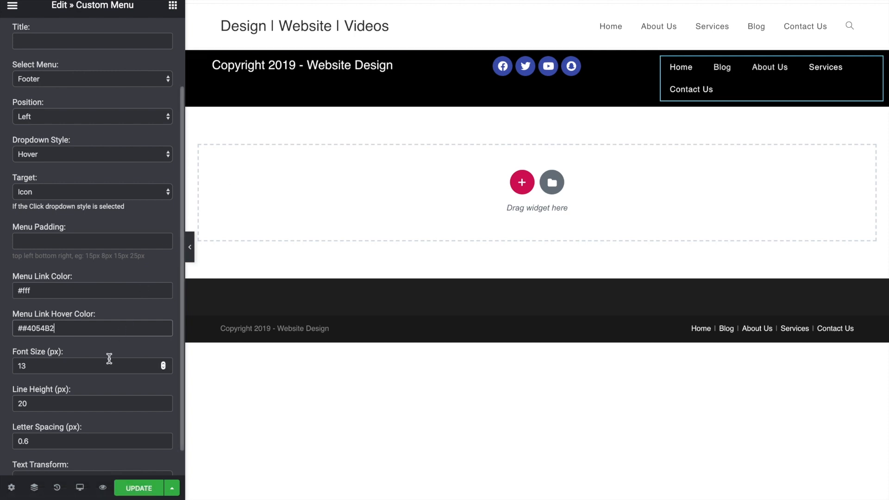
click(30, 328)
key(BackSpace)
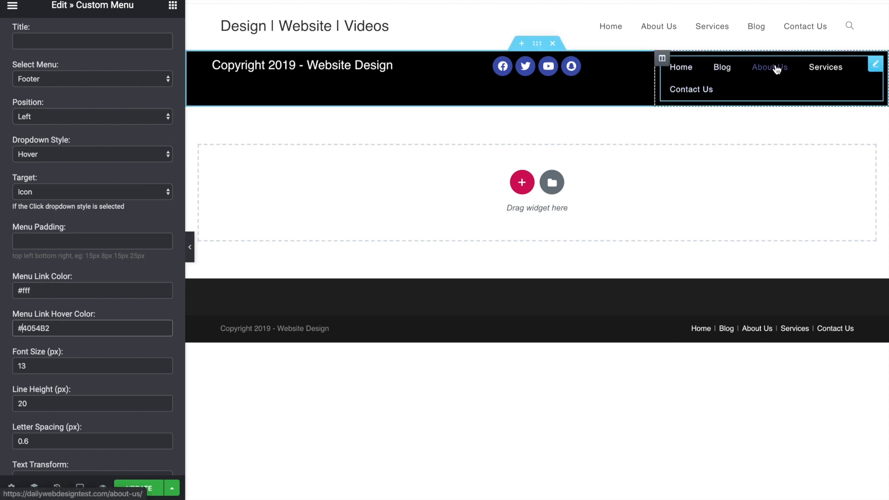
Preview the footer at full width, then set the custom menu's font size to 10 px.
scroll(93, 276, down, 1)
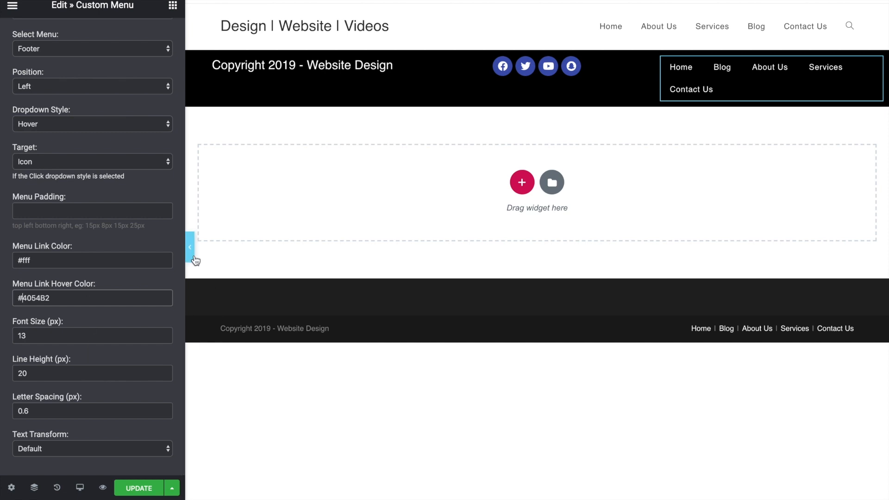
click(193, 254)
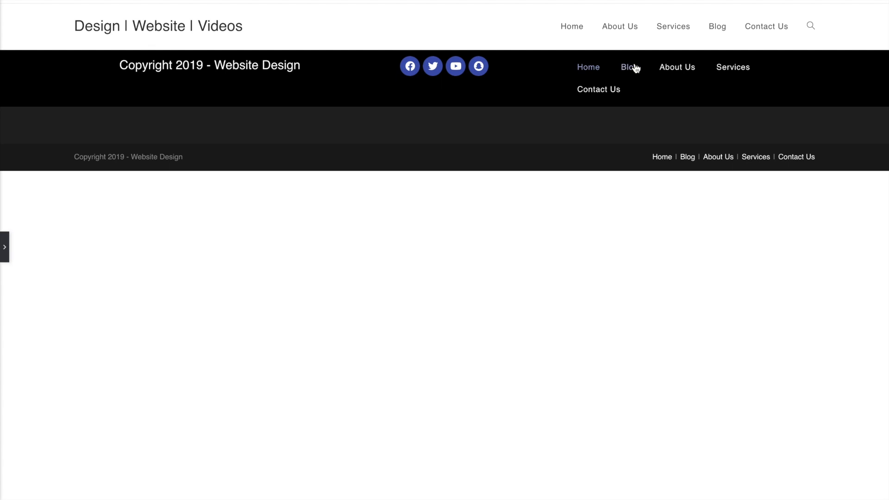
click(6, 244)
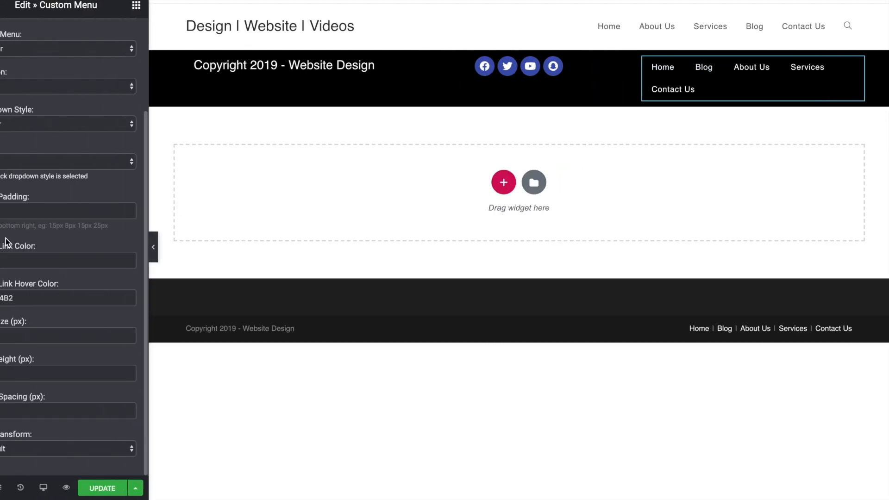
click(66, 335)
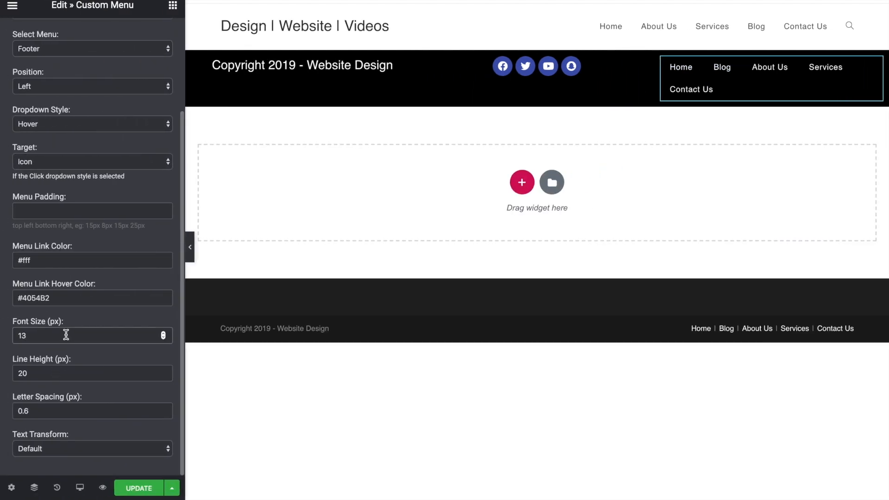
key(BackSpace)
text(0)
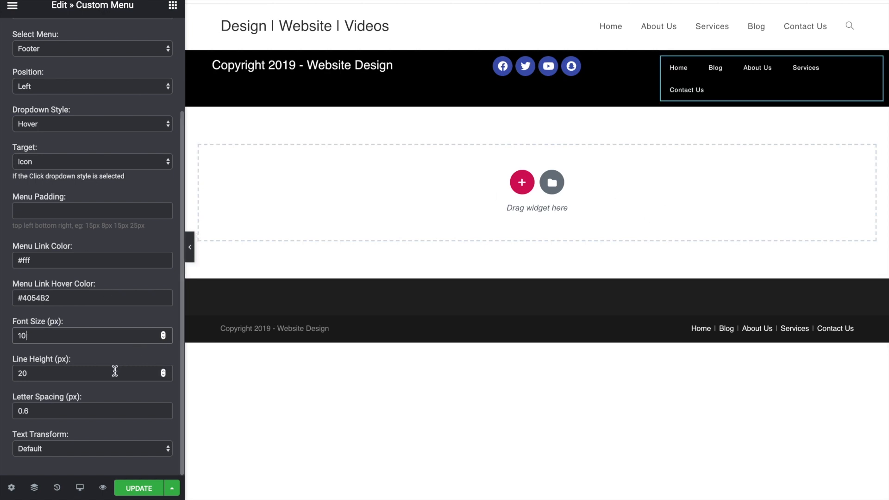
Set the custom menu's line height to 15 px and preview the footer at full width.
scroll(115, 371, up, 5)
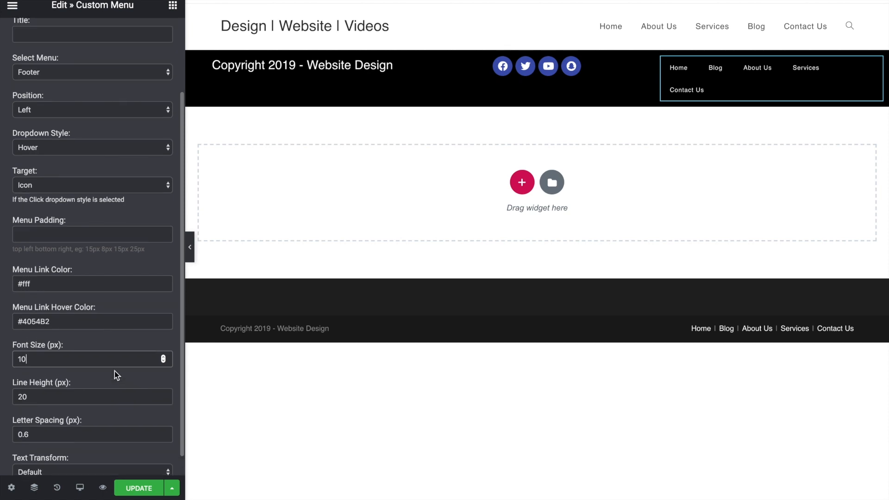
scroll(109, 261, down, 2)
scroll(110, 261, down, 3)
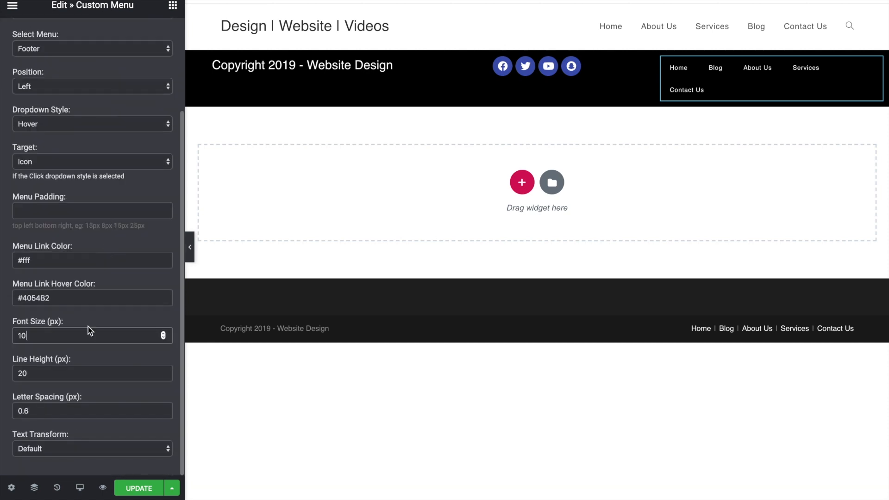
click(65, 371)
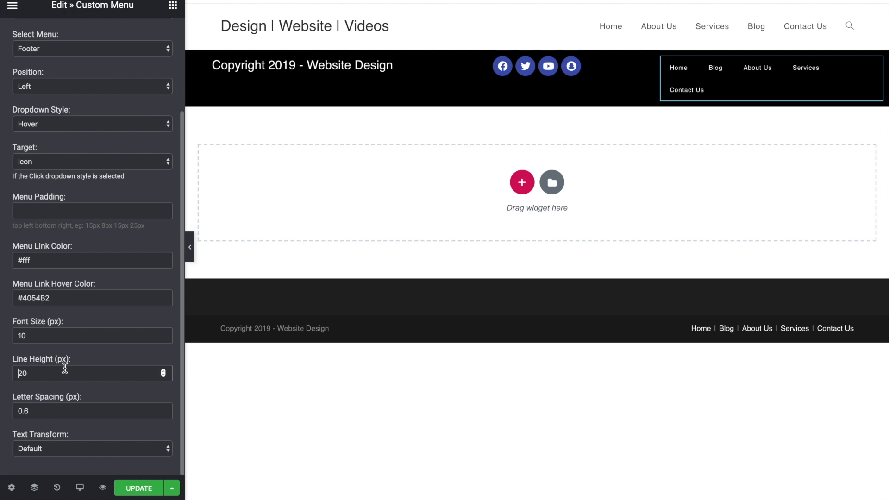
key(Right)
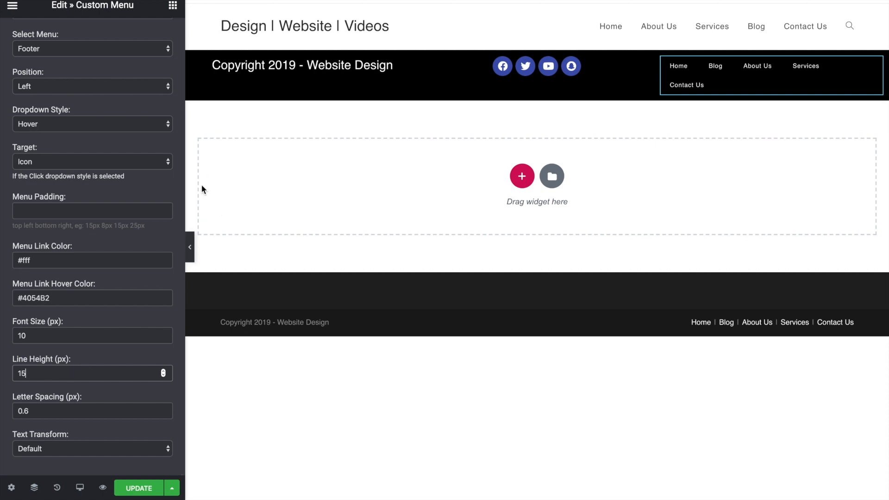
click(190, 247)
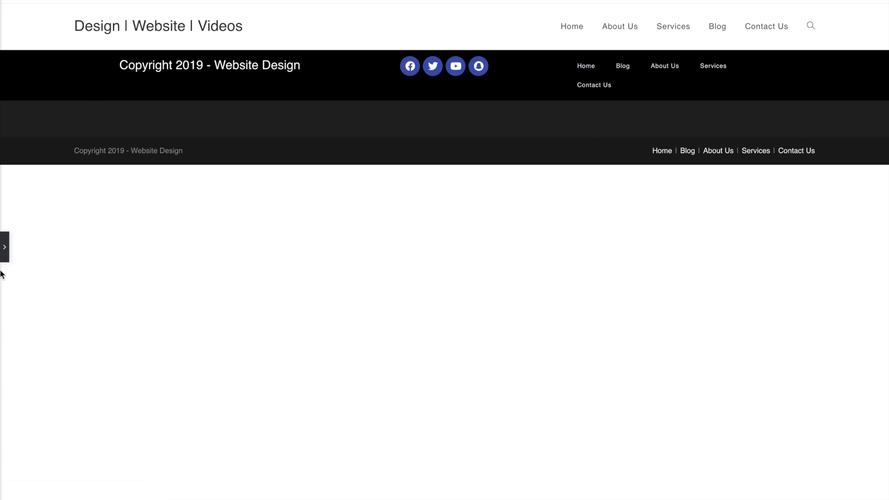
click(5, 247)
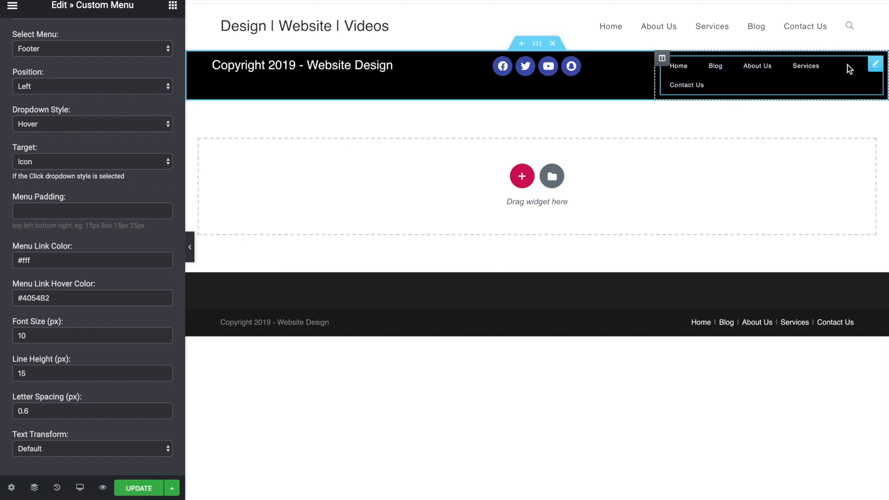
Look through the custom menu's advanced settings and save the updated footer template.
scroll(58, 201, up, 1)
scroll(58, 201, up, 3)
click(136, 46)
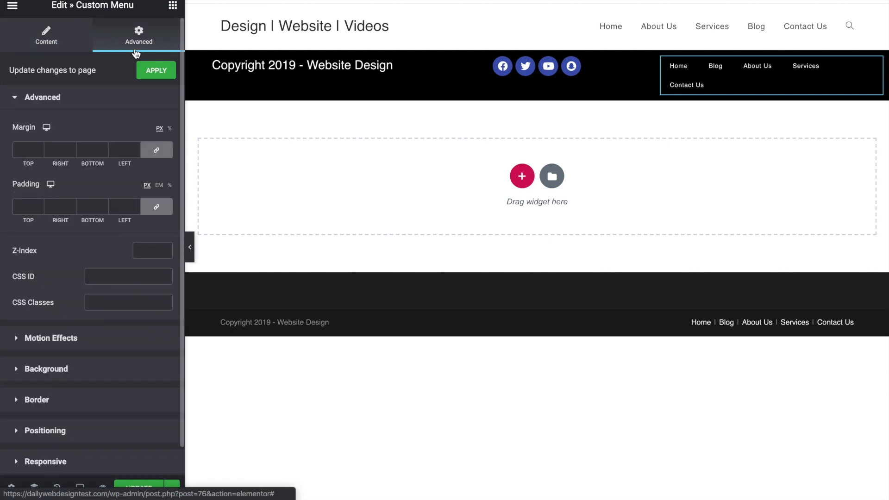
scroll(61, 295, down, 1)
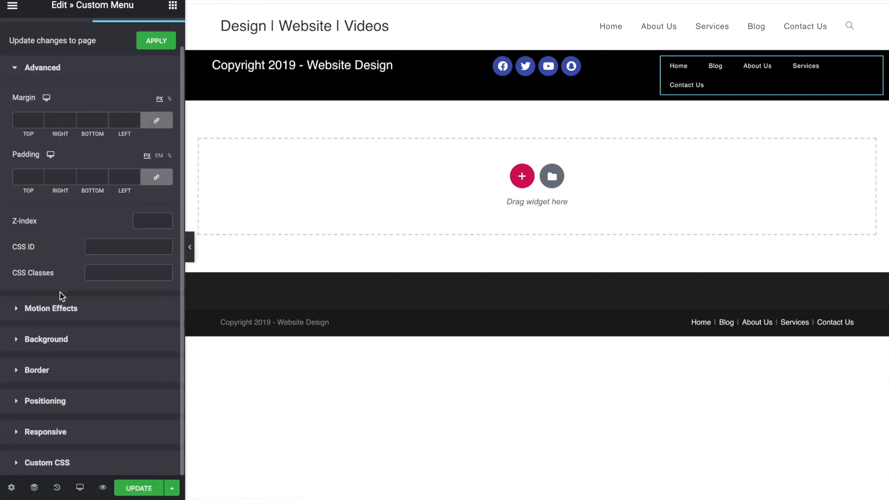
click(137, 489)
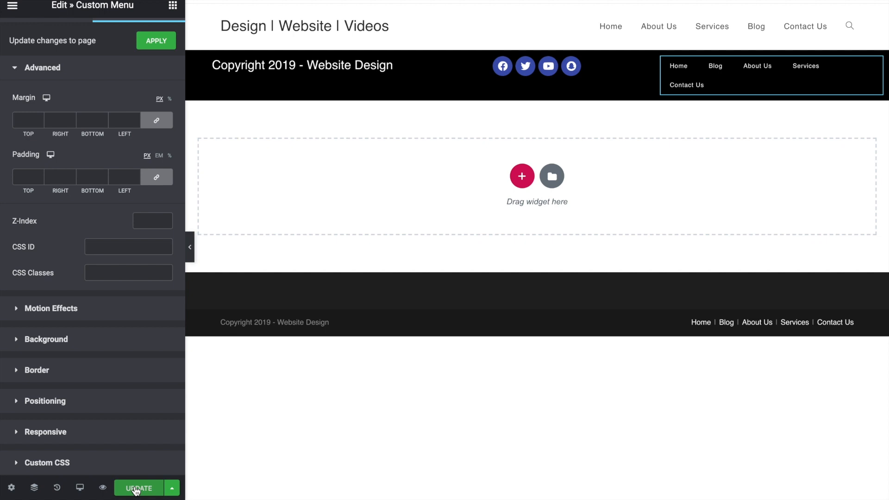
scroll(36, 58, up, 1)
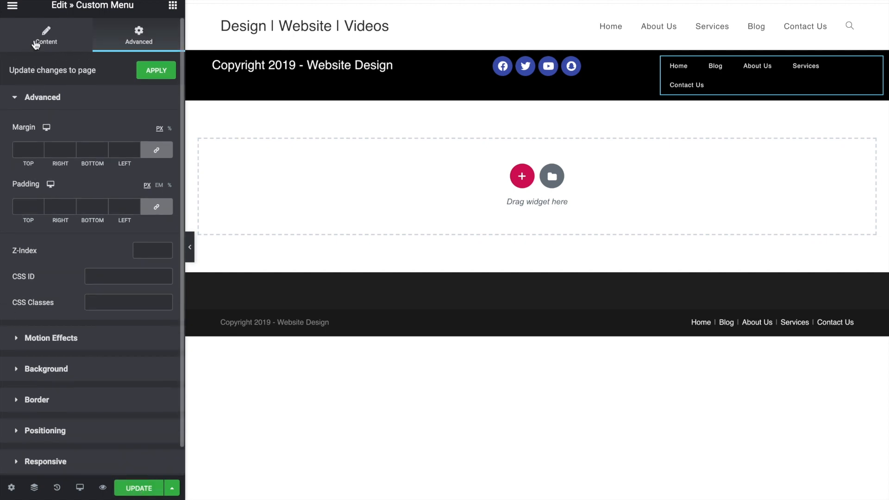
Save the footer template, then set the copyright heading's top margin to 20 px.
click(36, 44)
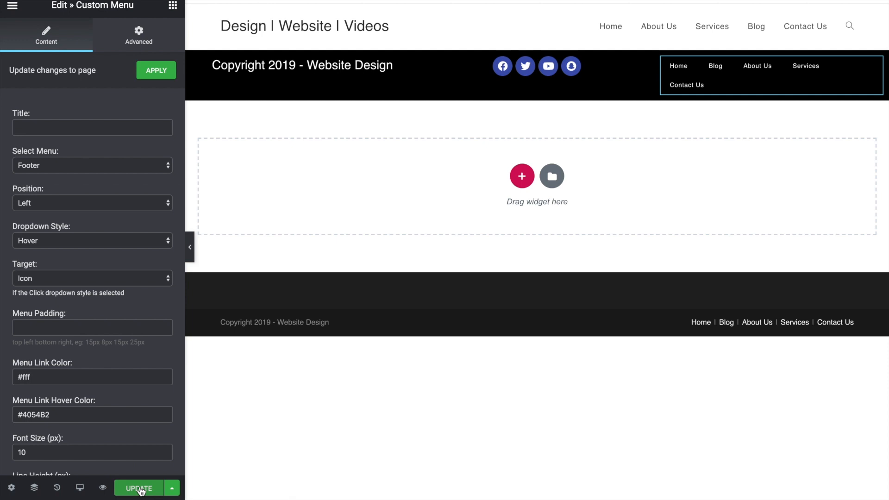
click(140, 489)
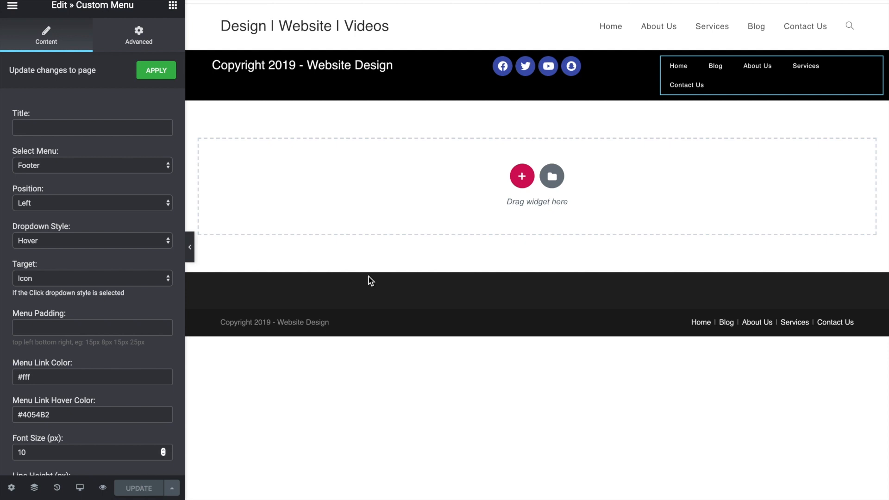
click(288, 62)
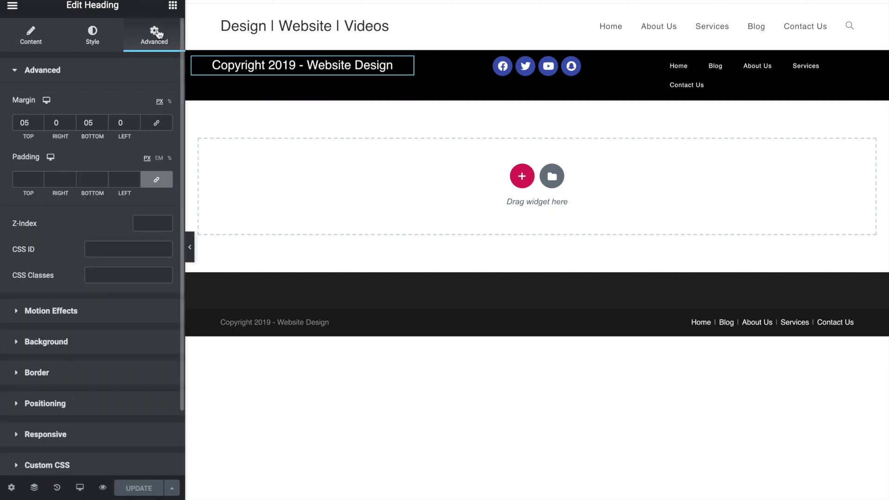
click(29, 123)
key(BackSpace)
text(20)
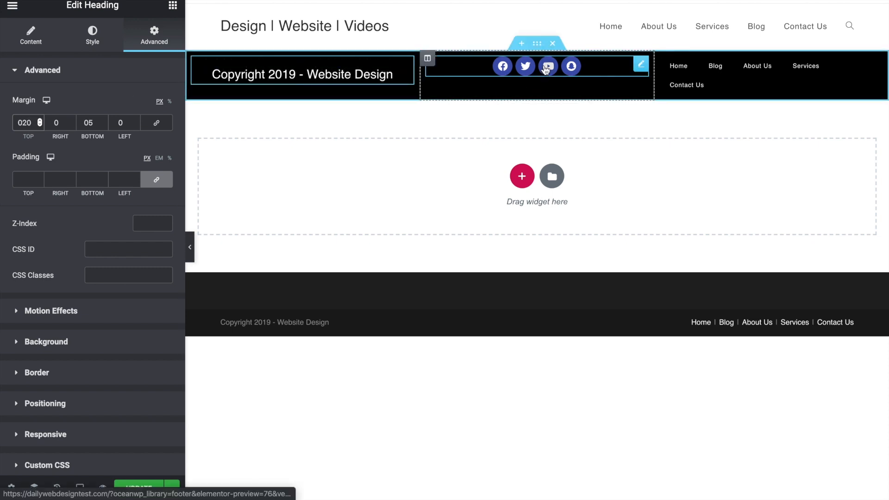
Set the social icons' margin to 20 px on all sides and preview the footer at full width.
click(540, 74)
click(155, 31)
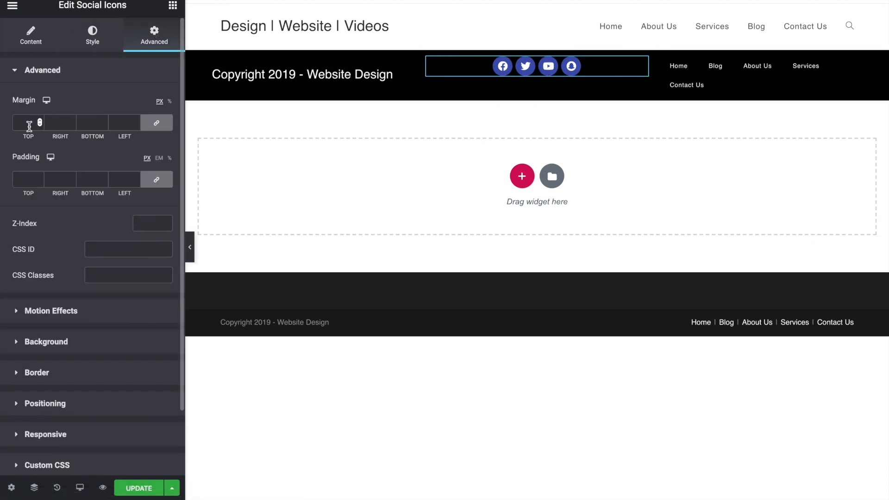
text(20)
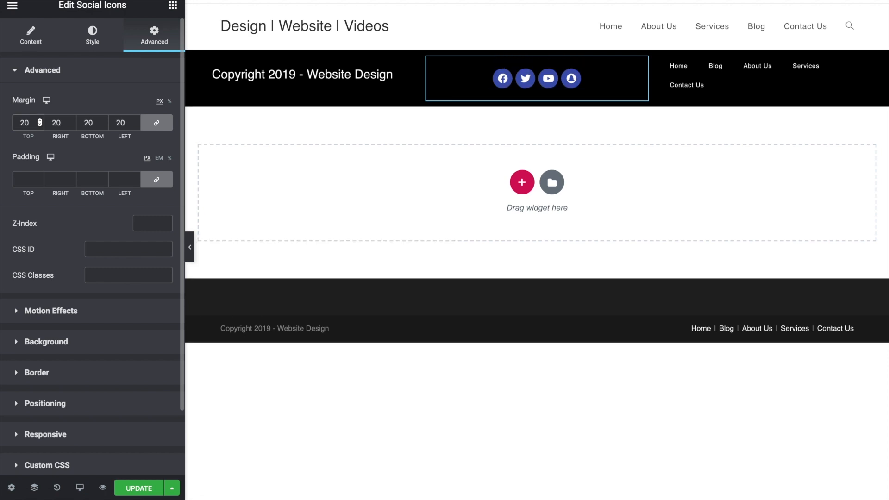
click(190, 247)
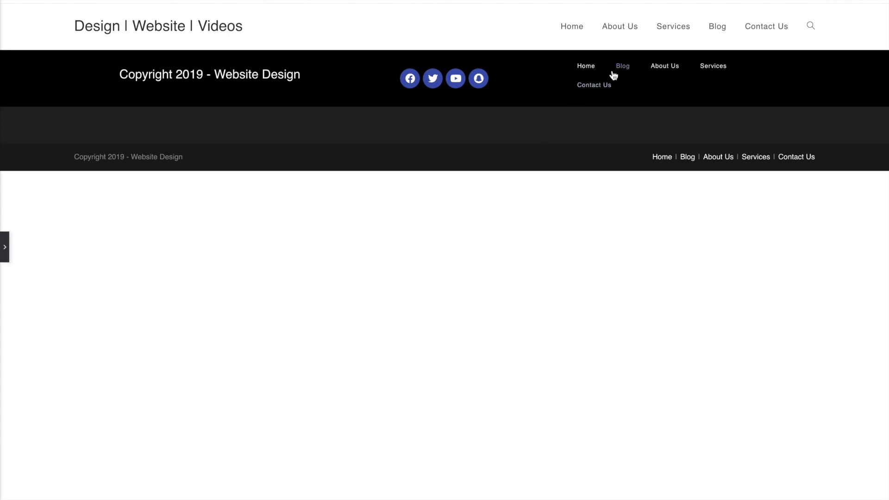
click(4, 247)
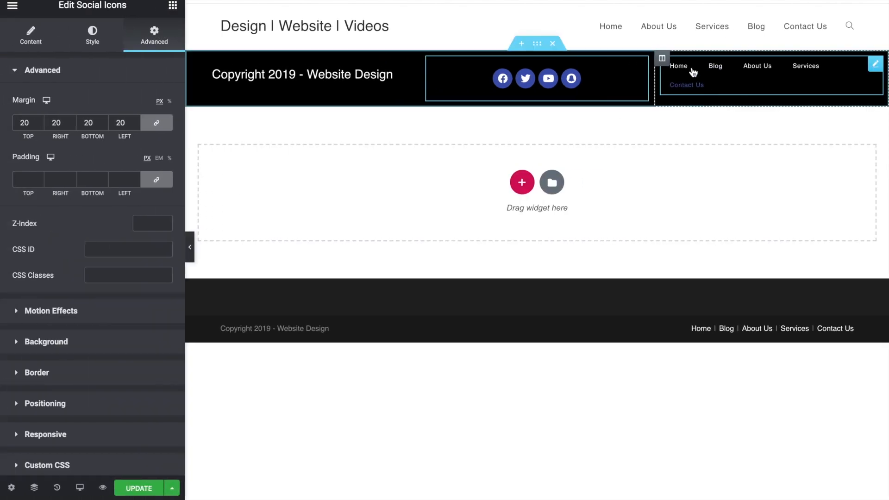
Set the custom menu's font size to 12 px, check it at full width and save the template.
click(688, 70)
scroll(81, 348, down, 5)
click(54, 329)
key(Right)
key(BackSpace)
text(2)
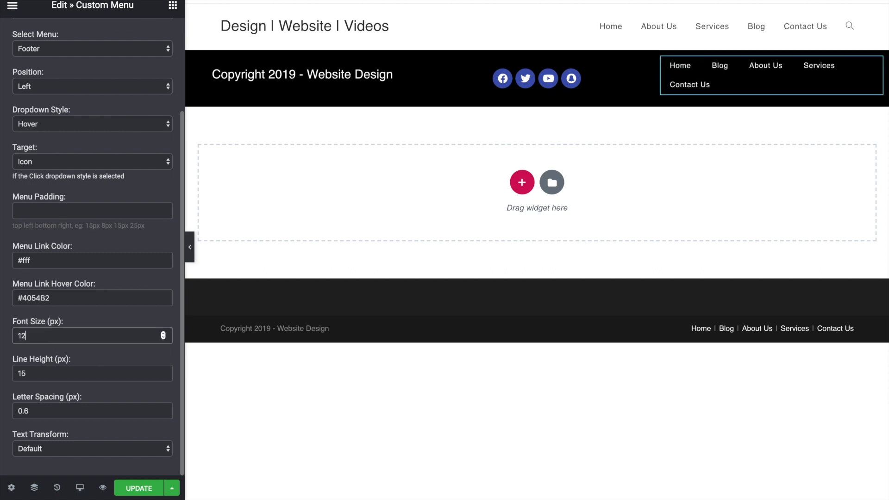
click(190, 247)
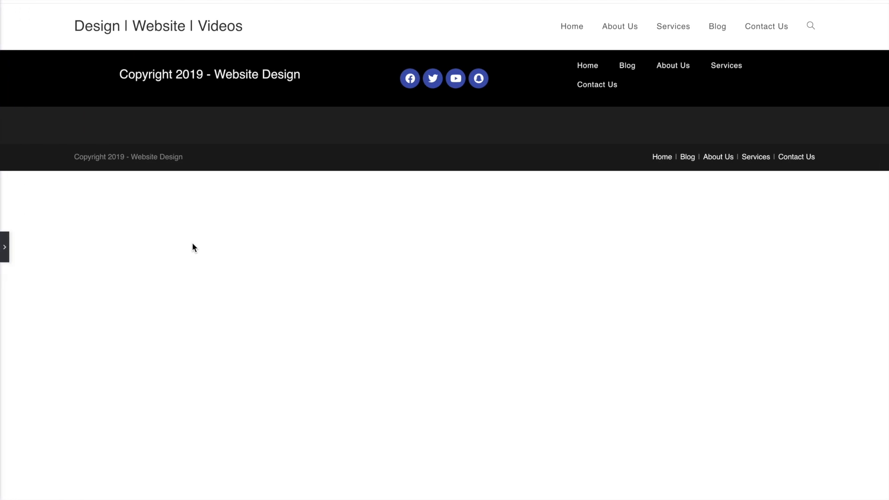
click(5, 251)
click(128, 493)
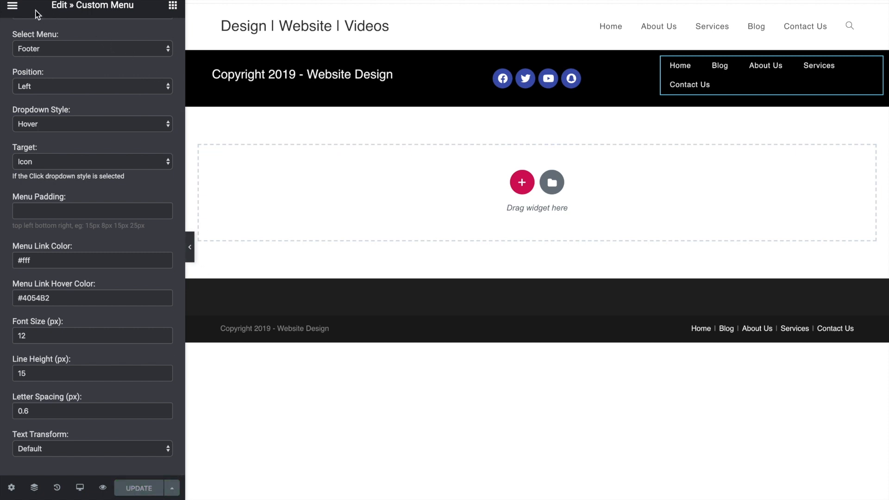
Exit the template editor to the dashboard and open the live site to check the home page footer.
click(14, 9)
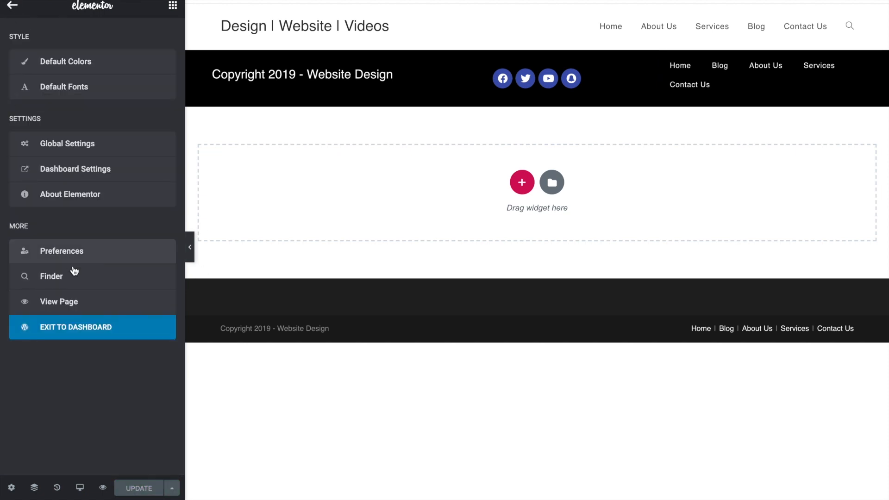
click(105, 334)
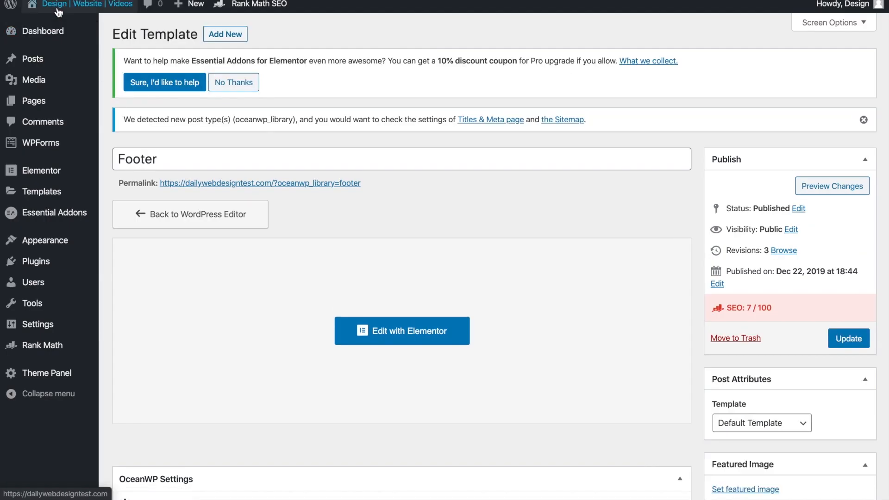
mouse_move(59, 13)
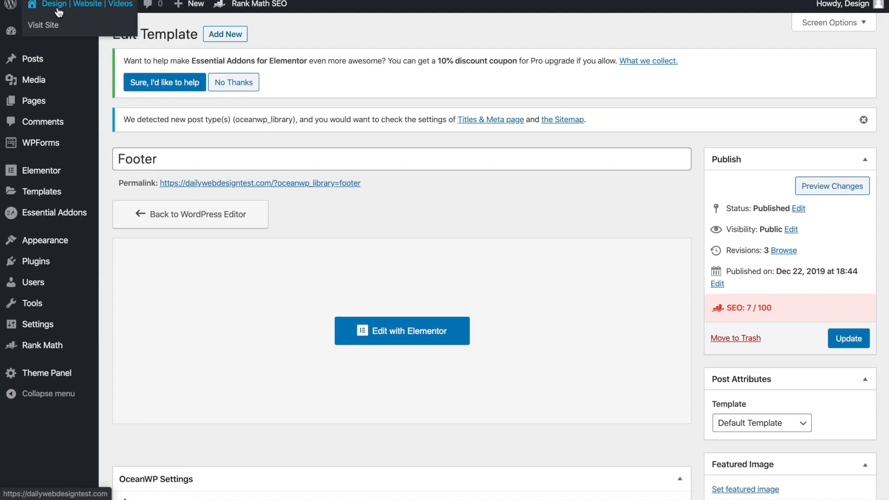
right_click(57, 29)
click(76, 30)
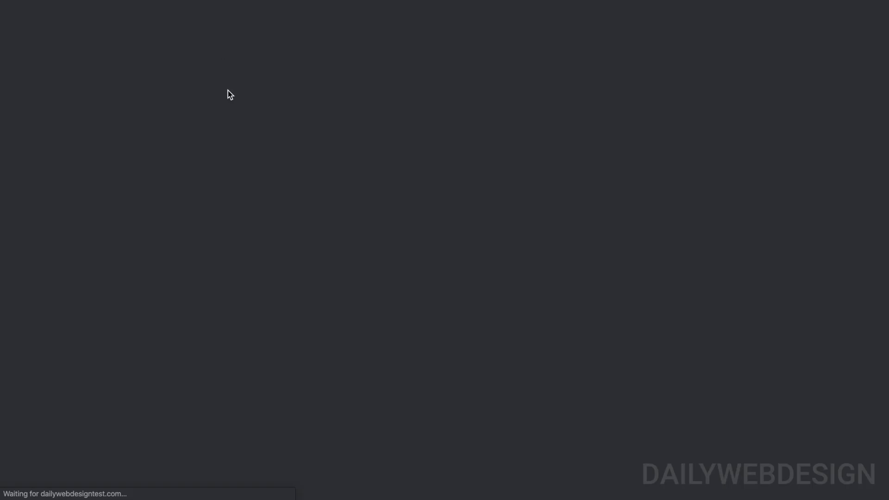
scroll(221, 184, down, 5)
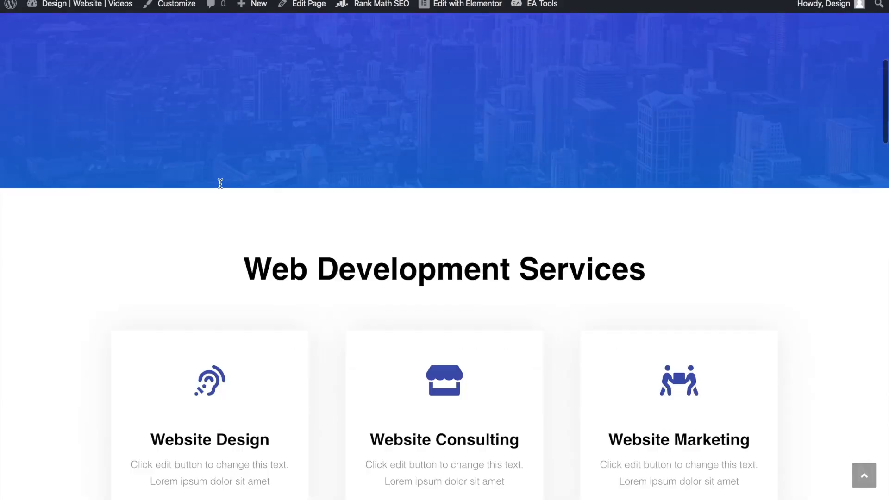
scroll(220, 183, down, 10)
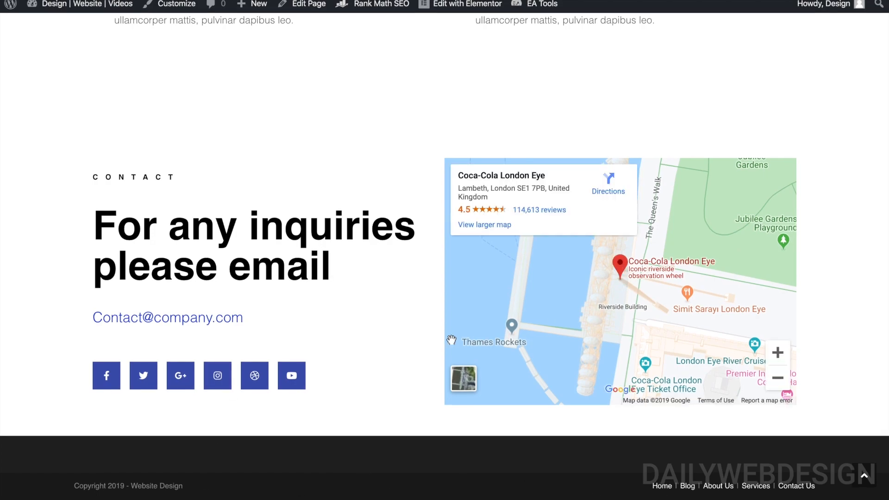
scroll(444, 352, up, 15)
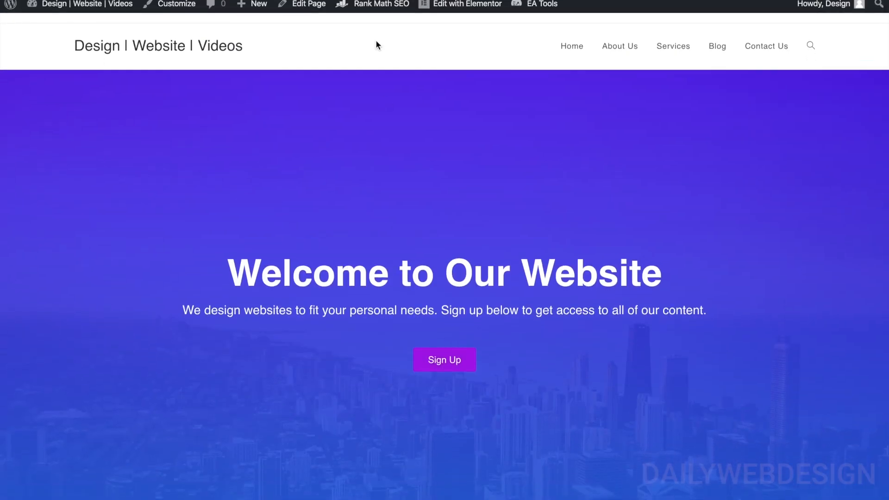
Open the site customizer and look through the Footer Bottom settings.
click(173, 9)
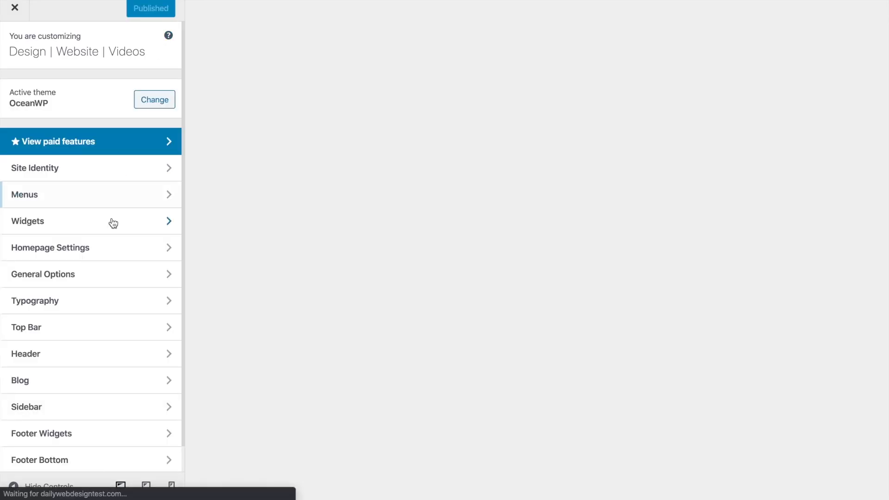
scroll(90, 315, down, 2)
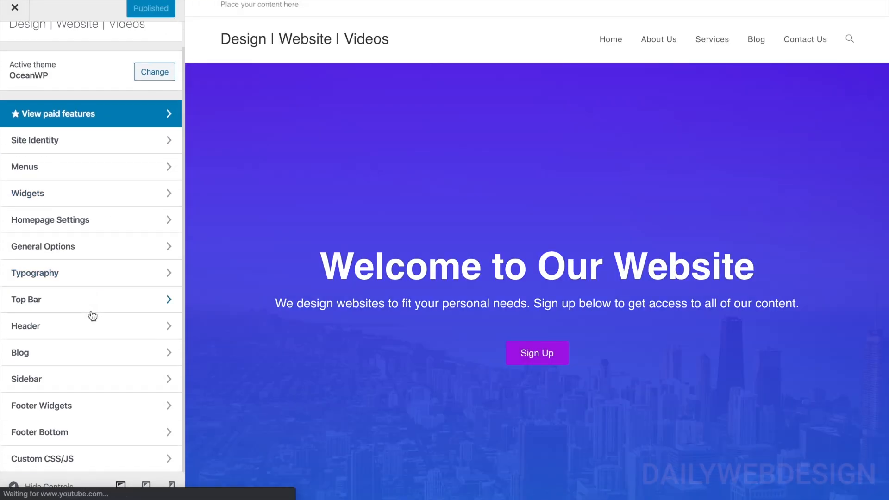
click(87, 432)
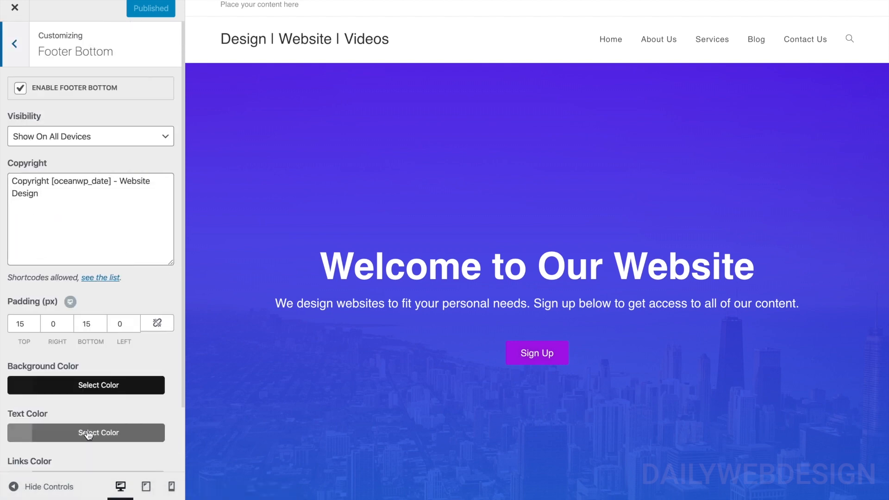
scroll(87, 429, down, 2)
scroll(34, 98, up, 2)
click(18, 63)
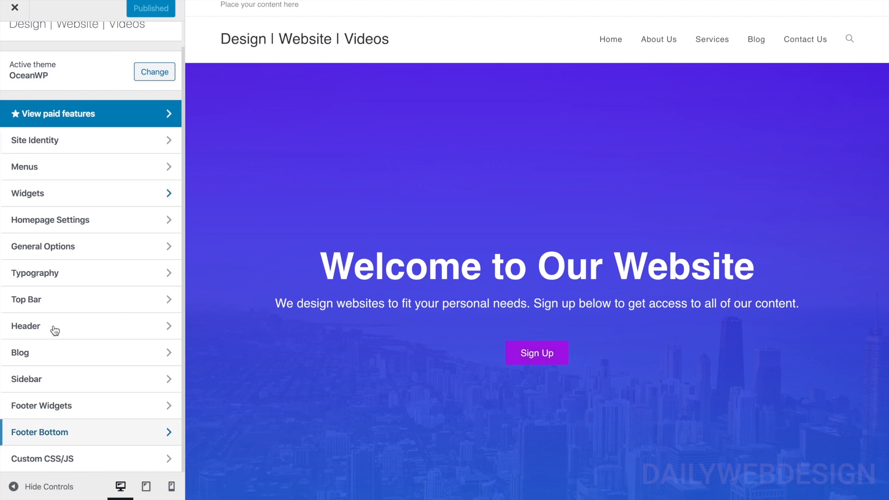
Select the Footer template in the Footer Widgets settings and check it at the end of the page preview.
click(79, 408)
scroll(91, 339, down, 3)
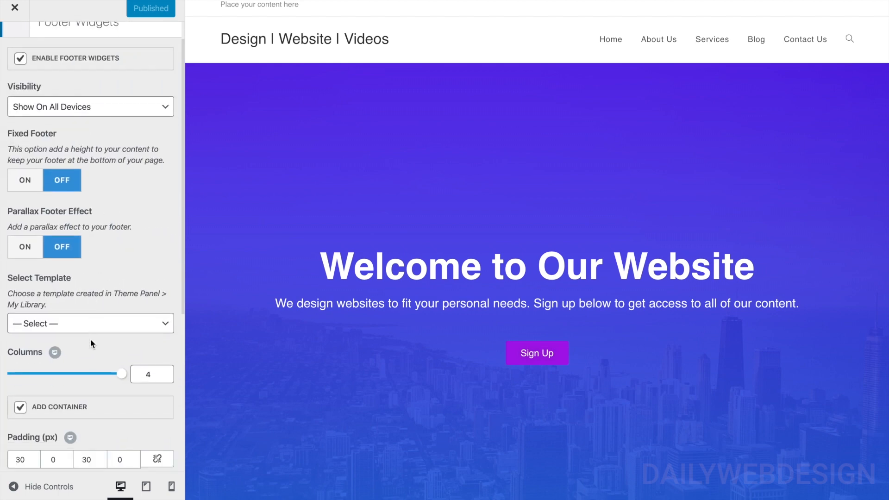
click(94, 294)
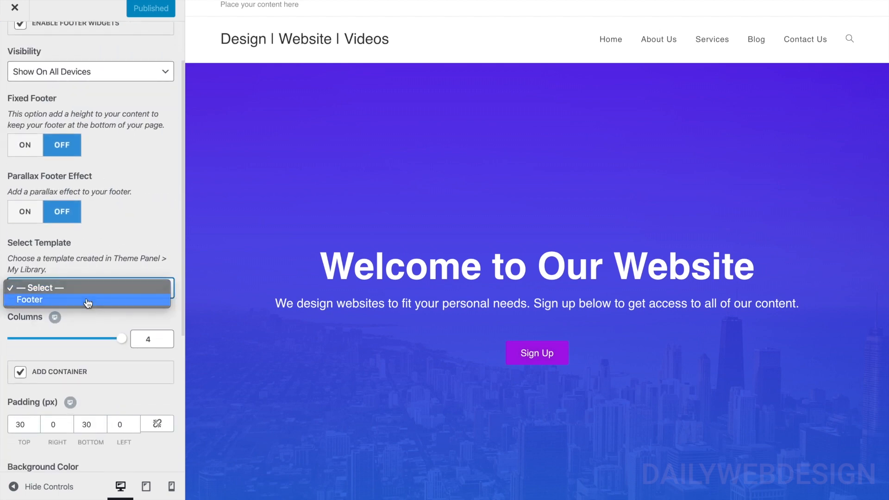
click(88, 300)
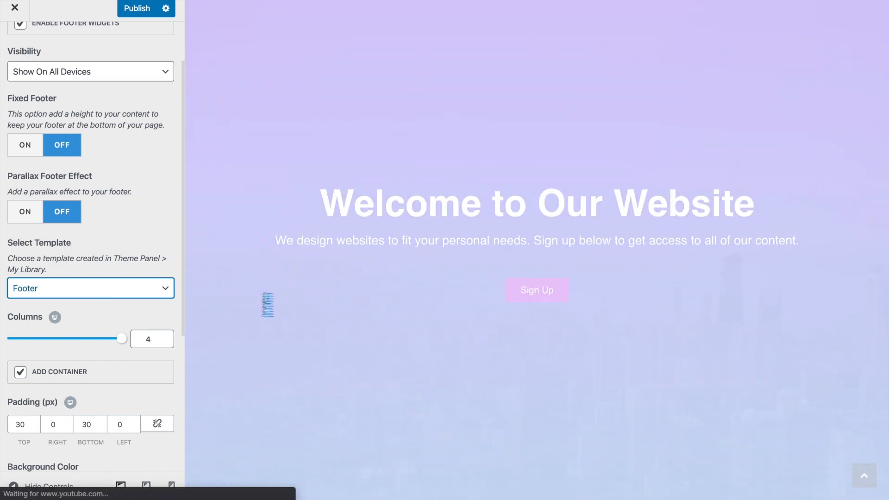
scroll(264, 299, down, 10)
scroll(262, 299, down, 15)
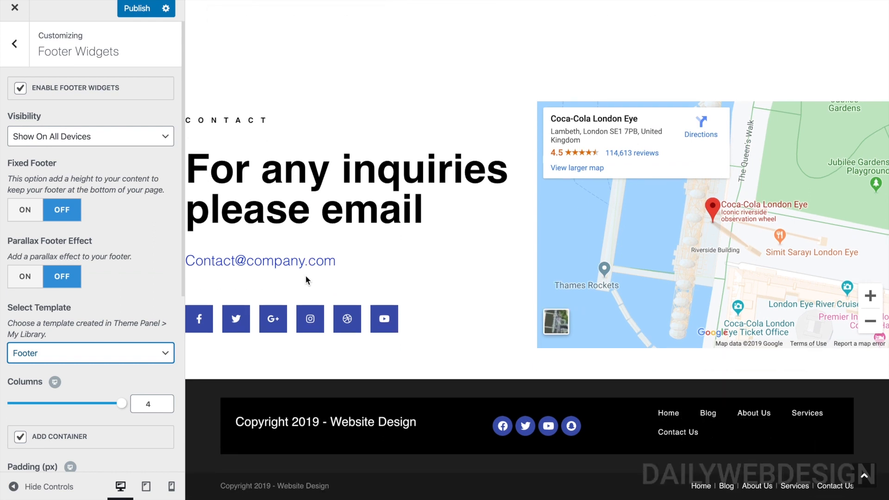
Turn off Add Container for the footer widgets and clear their top and bottom padding.
click(20, 437)
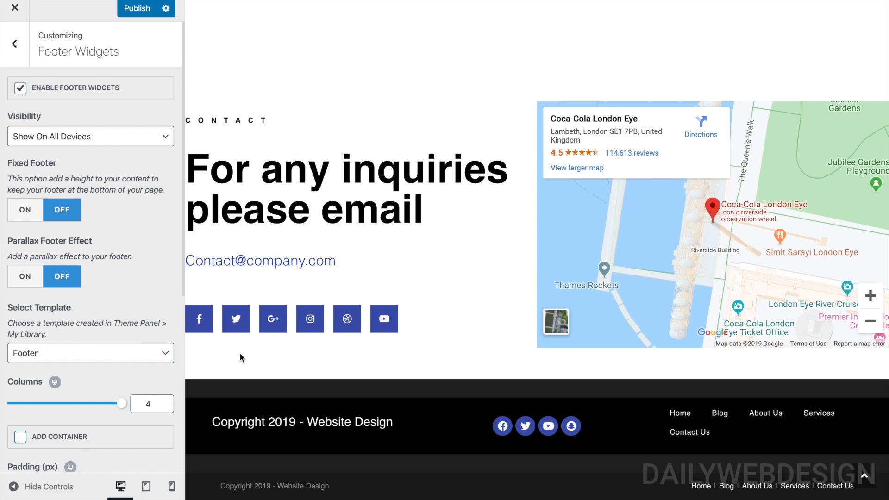
scroll(98, 373, down, 1)
scroll(98, 373, down, 1)
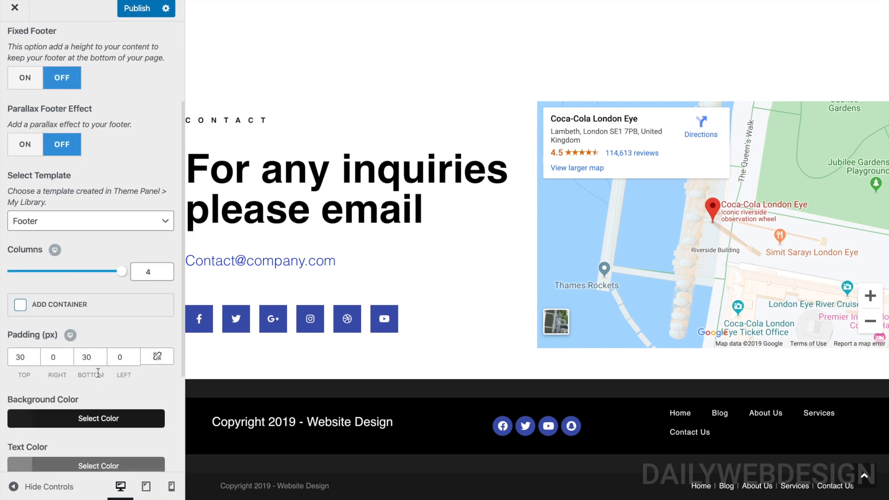
click(25, 357)
key(BackSpace)
key(BackSpace)
click(90, 357)
key(BackSpace)
key(BackSpace)
Look at the footer widgets' background color picker and close it.
scroll(135, 356, down, 3)
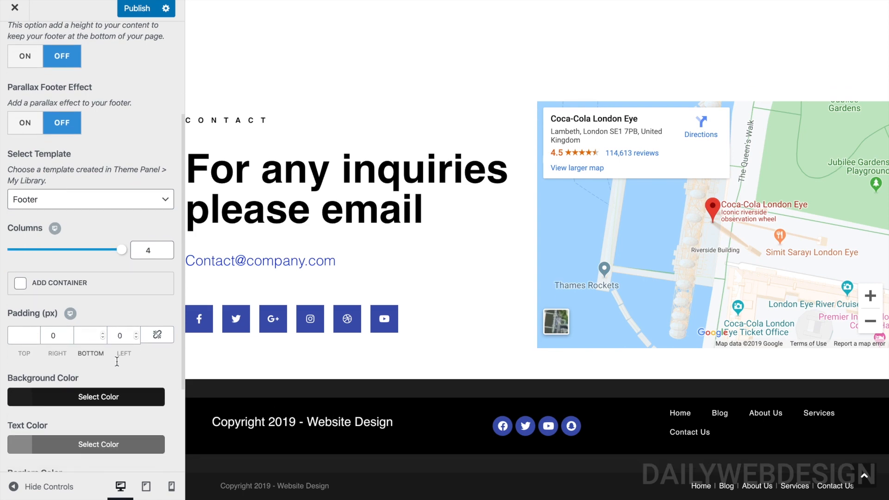
click(154, 268)
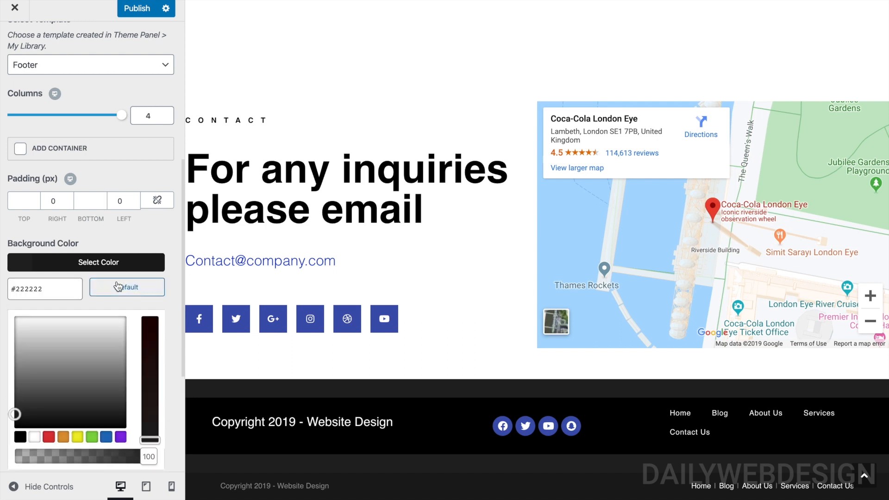
click(150, 229)
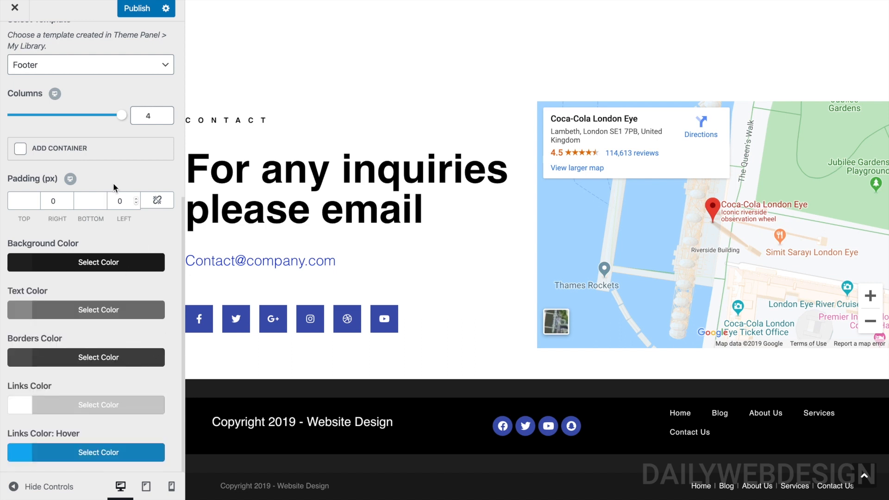
scroll(63, 68, up, 6)
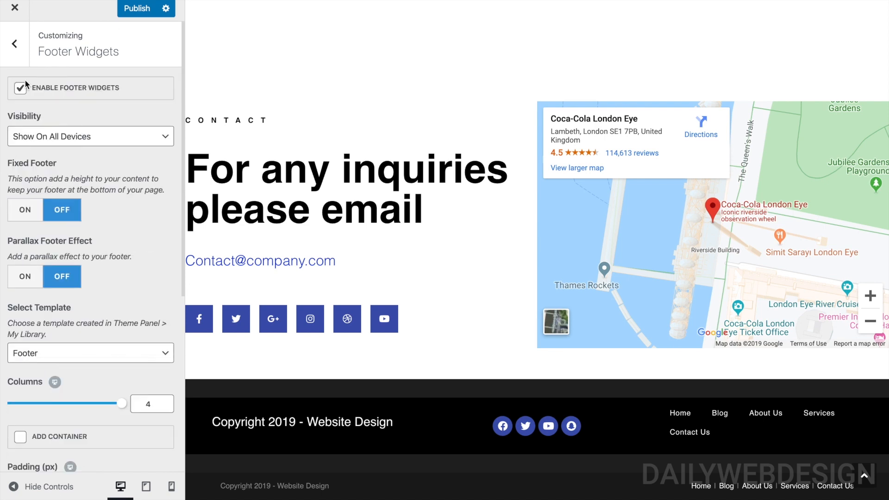
Try turning off the footer widgets, and disable the footer bottom in its own customizer settings.
click(20, 90)
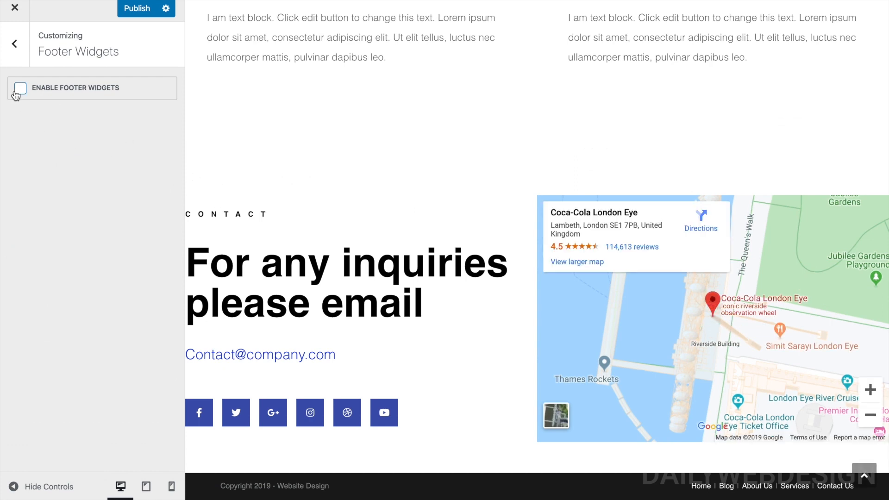
click(24, 53)
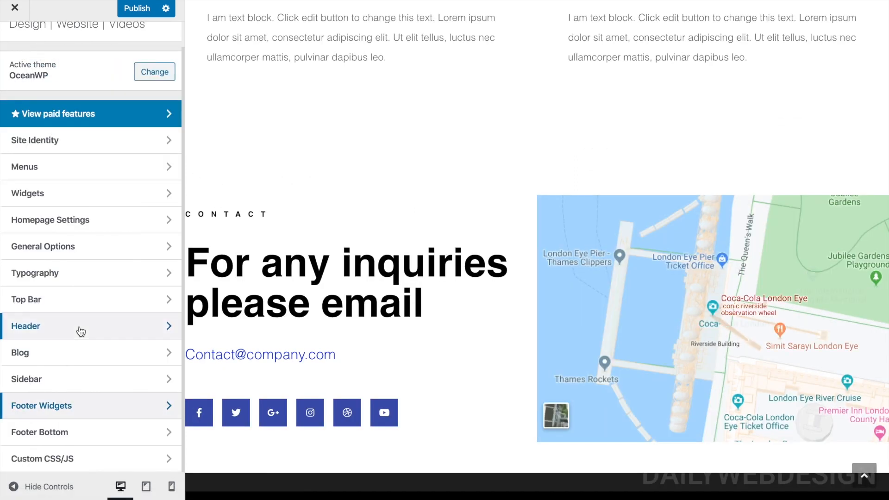
click(84, 435)
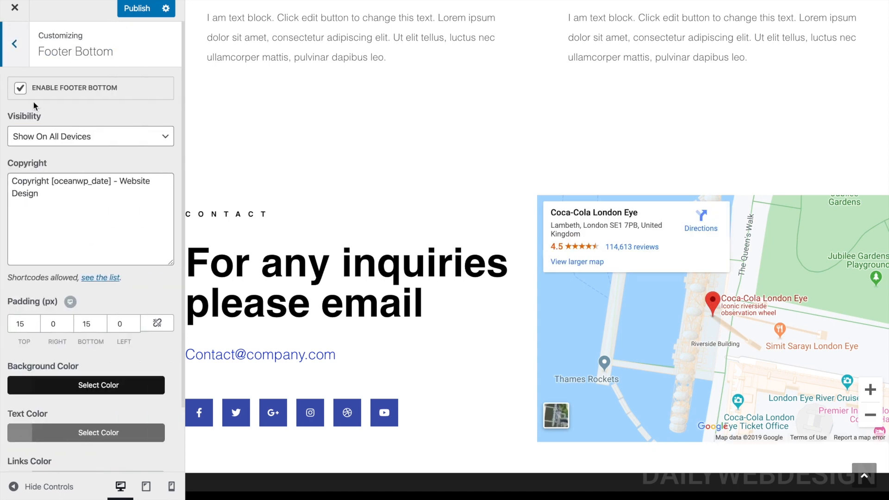
click(21, 88)
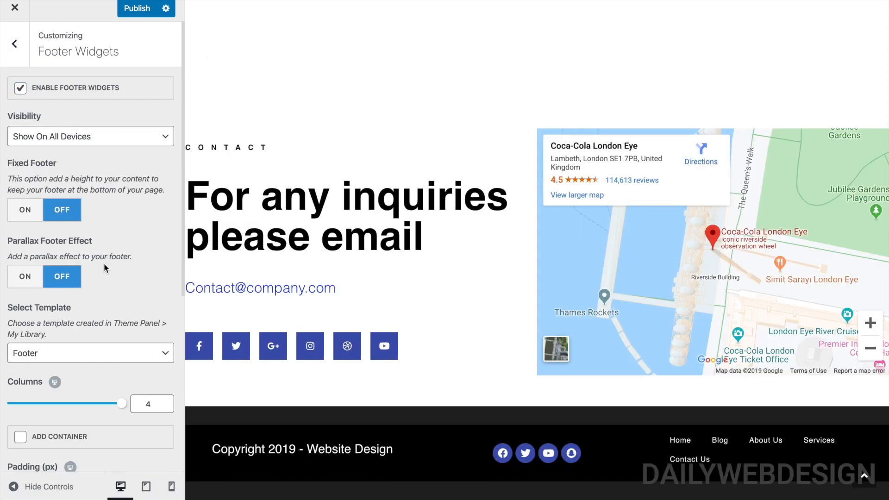
Set the footer widgets' background color to black (#000000) and publish the customizer changes.
scroll(103, 263, down, 6)
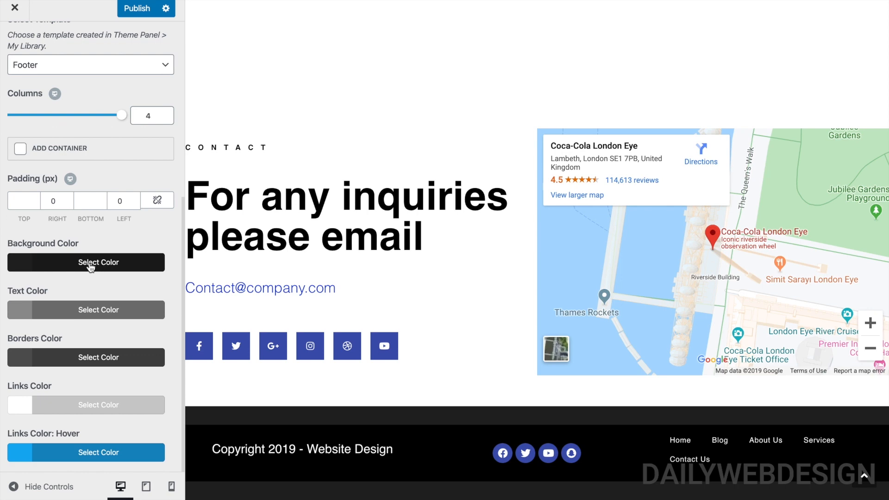
click(91, 267)
click(20, 437)
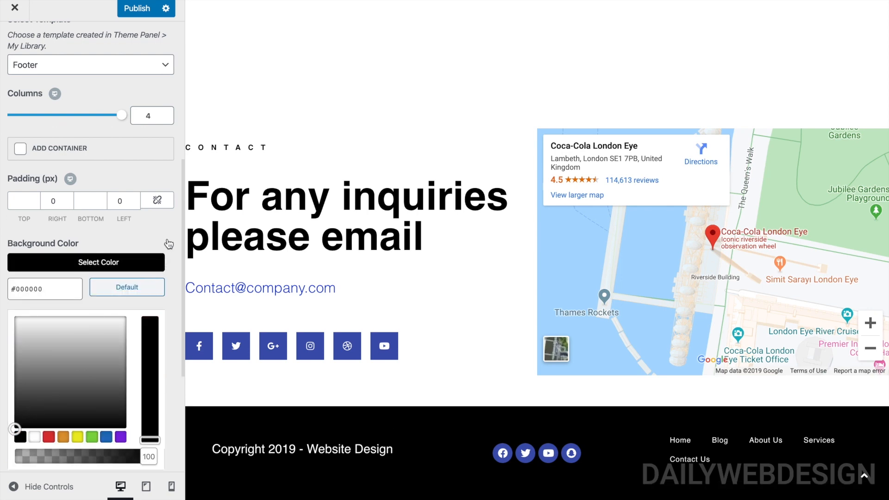
click(113, 136)
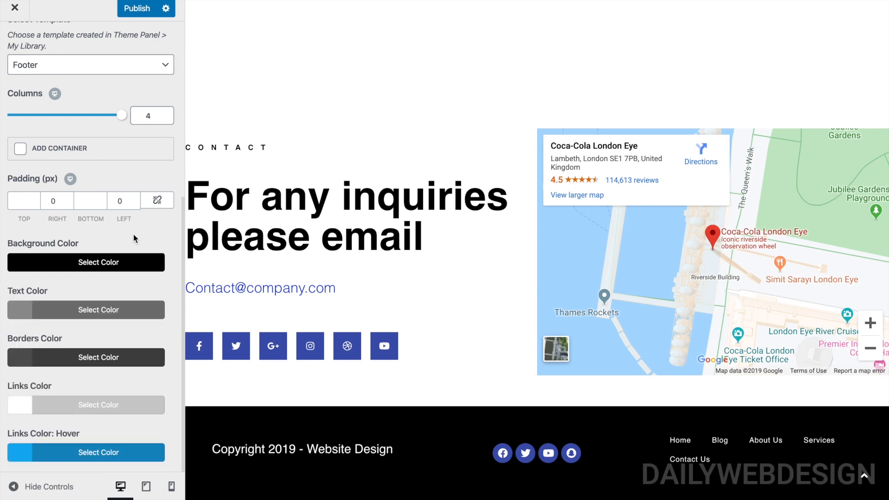
click(138, 8)
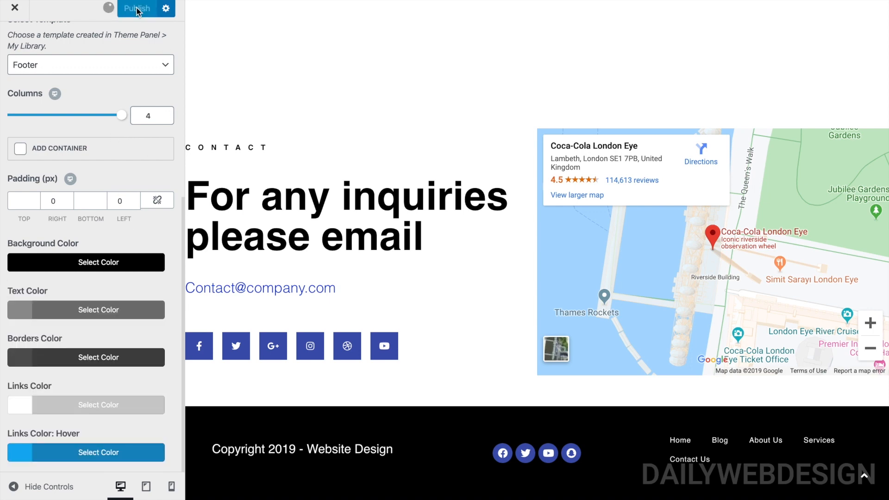
Exit the customizer and check the footer at the end of the live homepage, including its Home link.
click(21, 10)
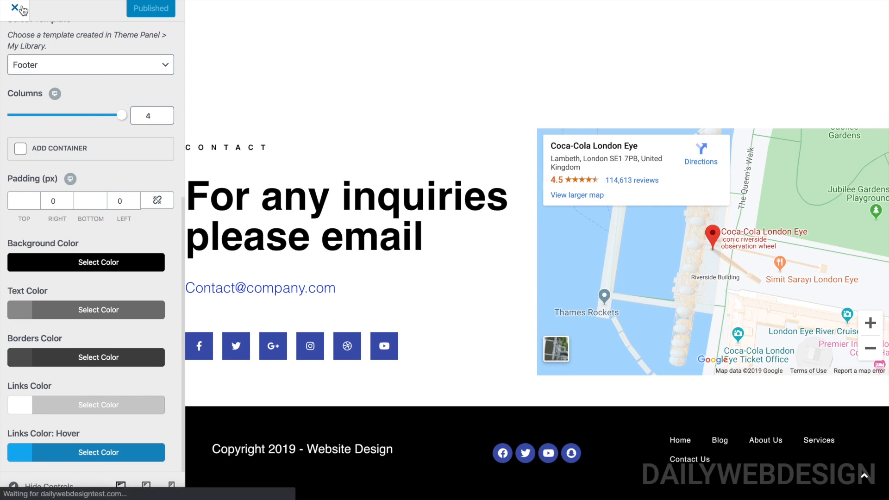
scroll(202, 201, down, 10)
scroll(202, 201, down, 15)
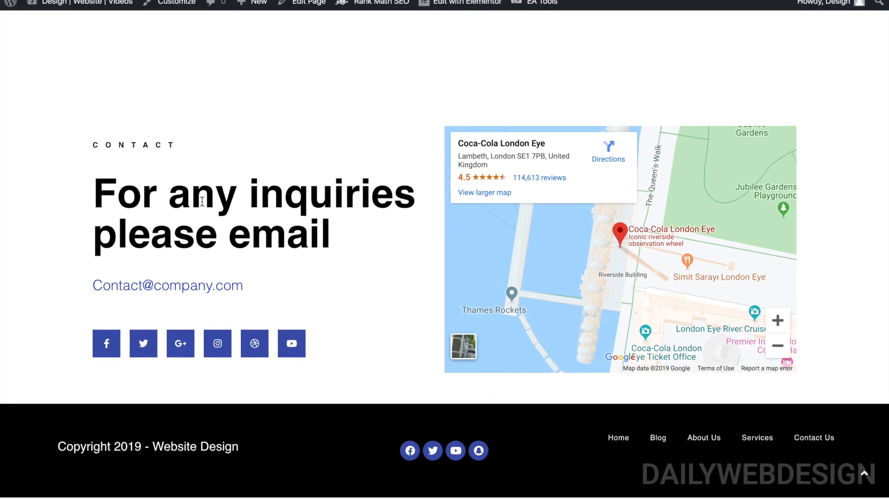
click(626, 446)
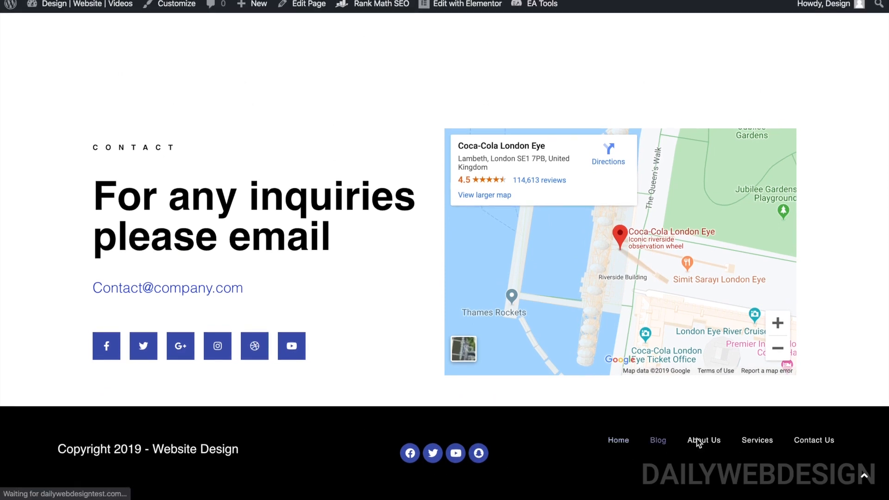
scroll(628, 398, down, 15)
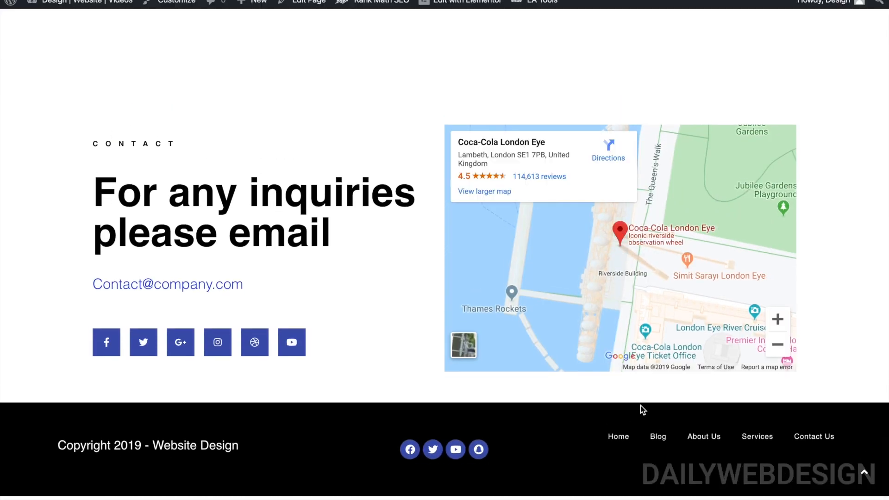
Follow the footer's About Us link to check the footer on that page, and return to the homepage.
click(699, 444)
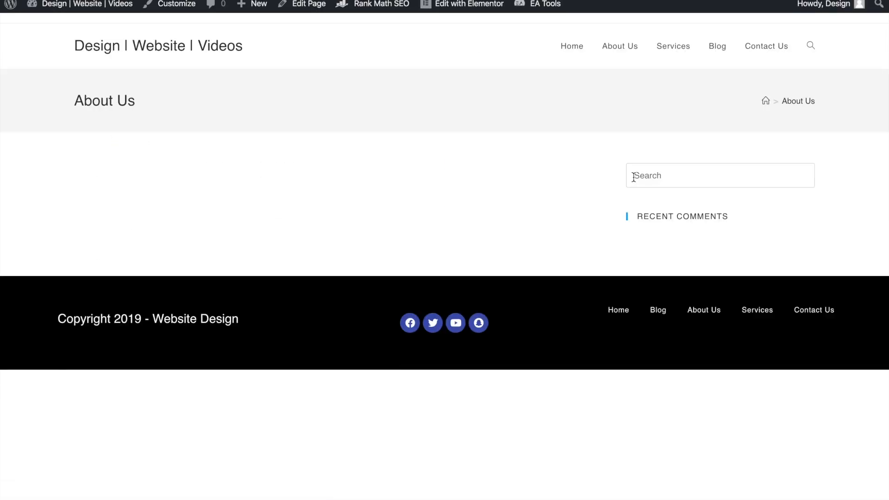
click(579, 52)
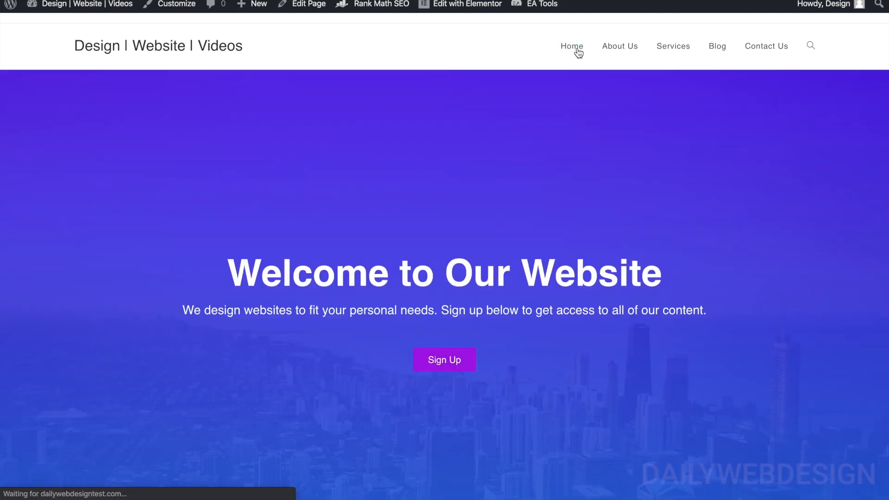
scroll(464, 271, down, 10)
scroll(464, 272, down, 5)
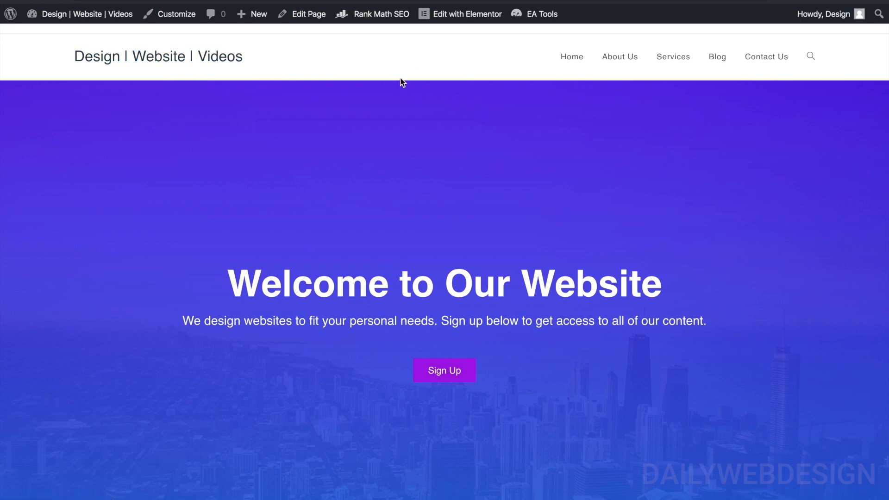
In the customizer's general header settings, change the header style to Transparent and turn off Header Border Bottom.
mouse_move(111, 26)
click(188, 14)
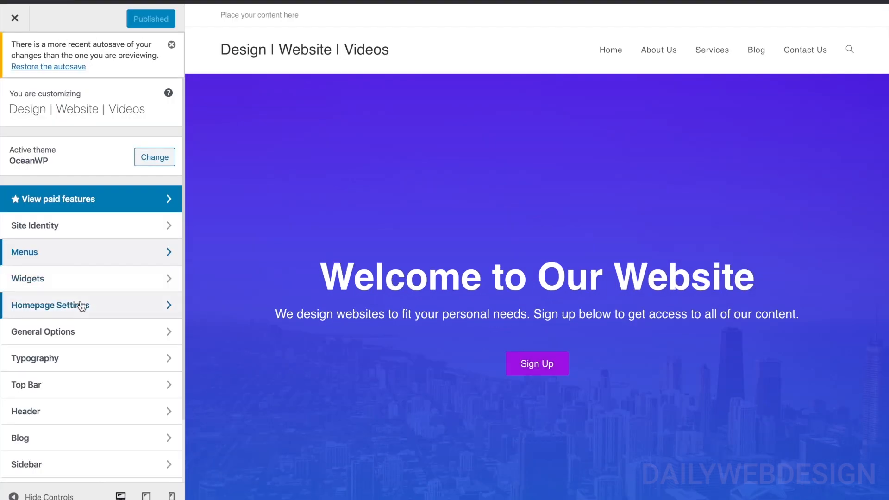
click(80, 412)
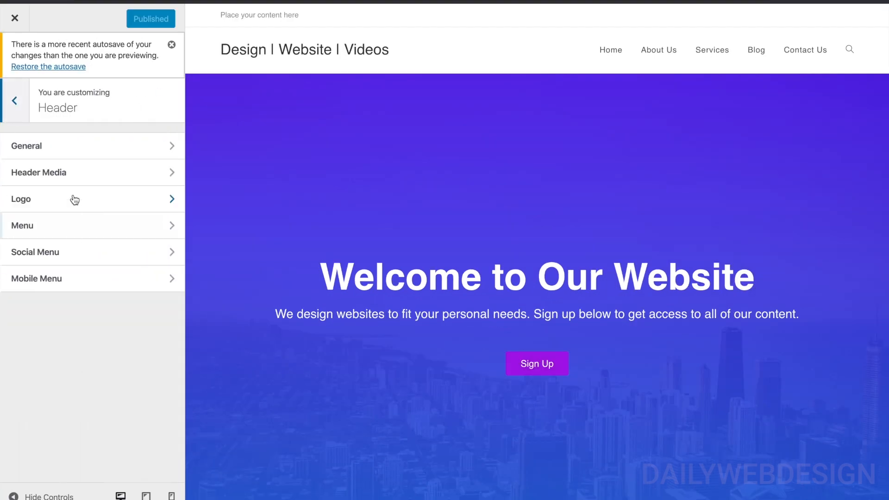
click(91, 148)
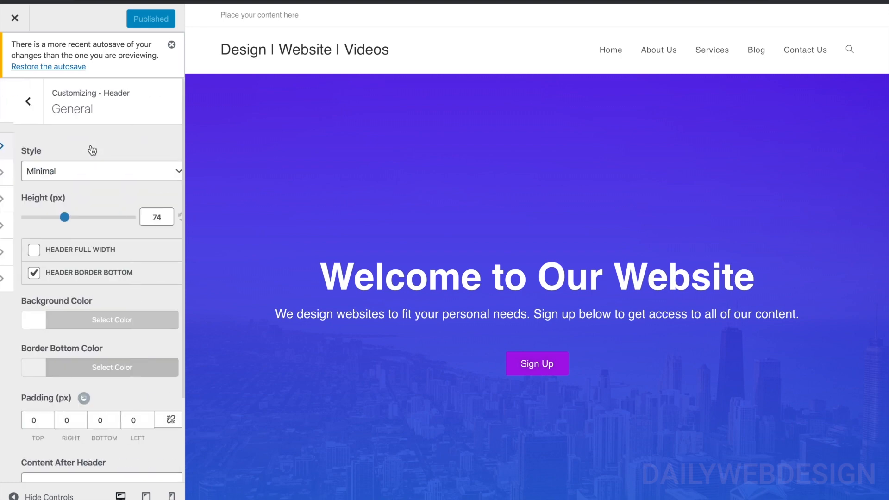
click(81, 177)
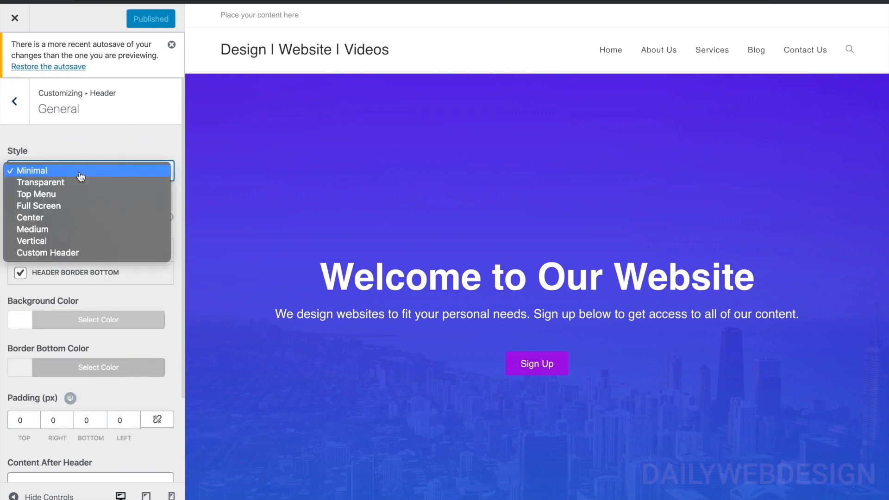
click(76, 182)
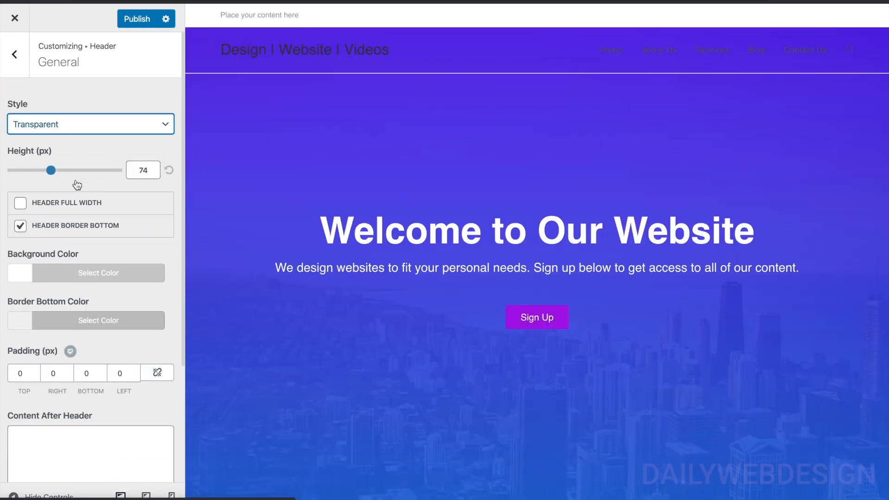
click(23, 228)
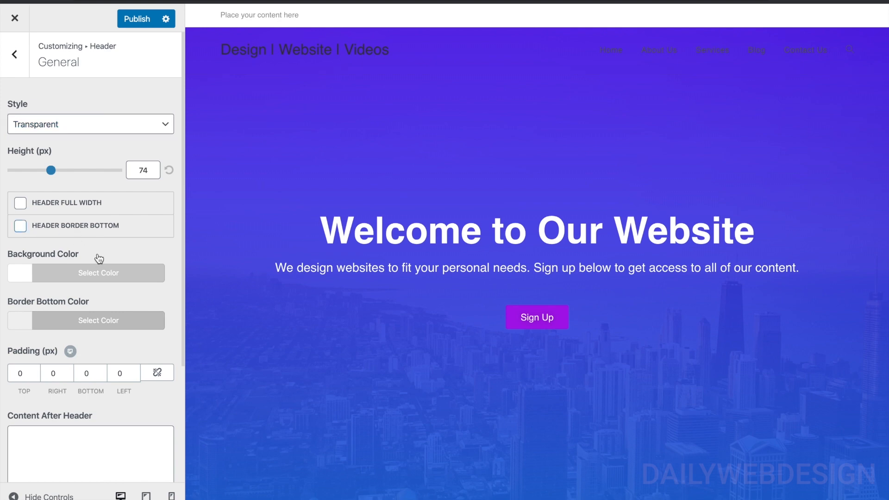
In the header's Menu settings, set the main link color to white (#ffffff).
scroll(96, 257, down, 3)
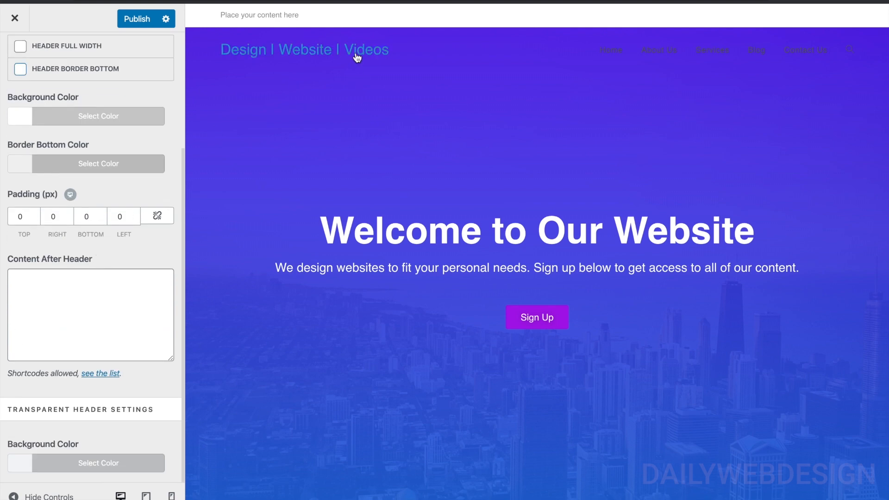
scroll(129, 162, up, 3)
click(20, 70)
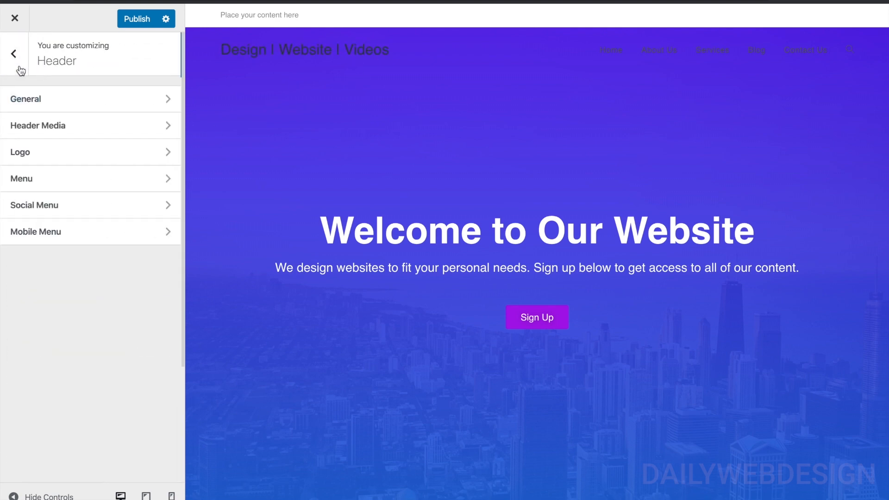
click(115, 185)
scroll(116, 185, down, 5)
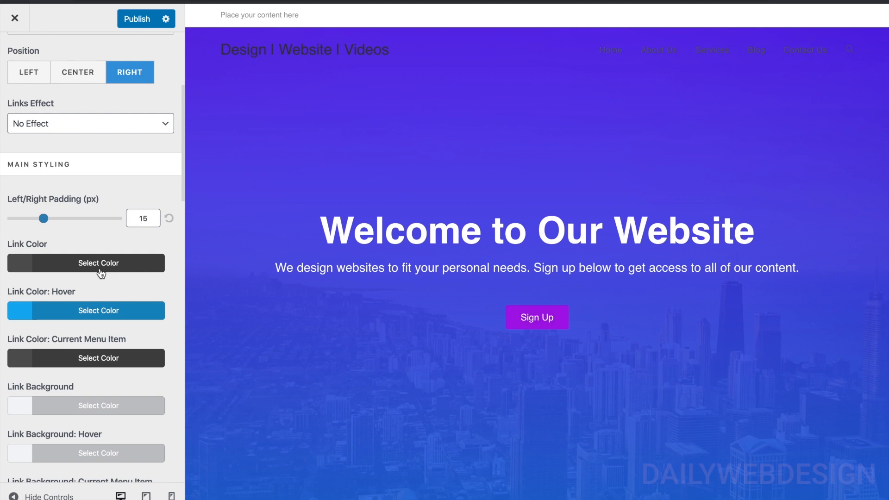
click(101, 274)
drag(99, 328, 143, 307)
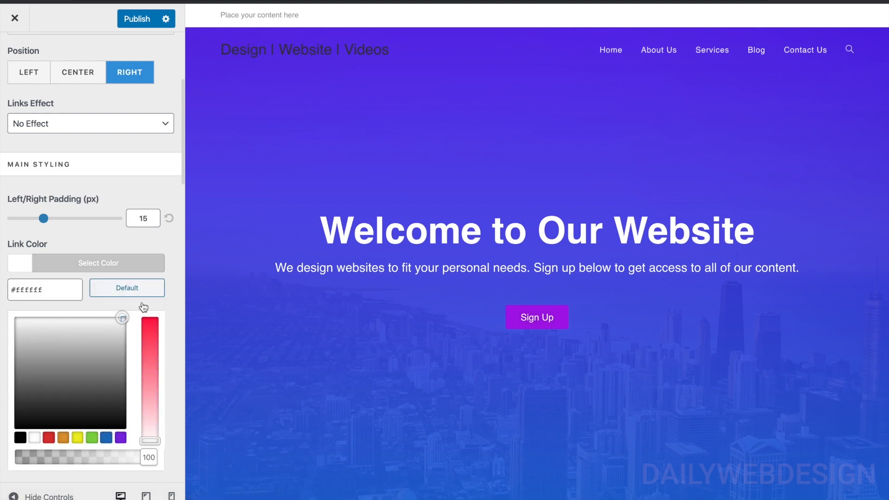
click(143, 308)
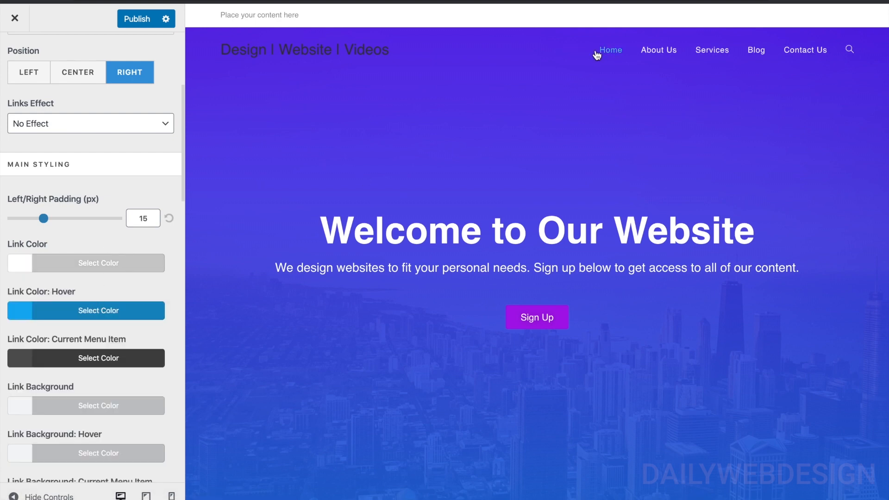
Set the header menu's link hover color to light gray (#e8e8e8).
click(121, 310)
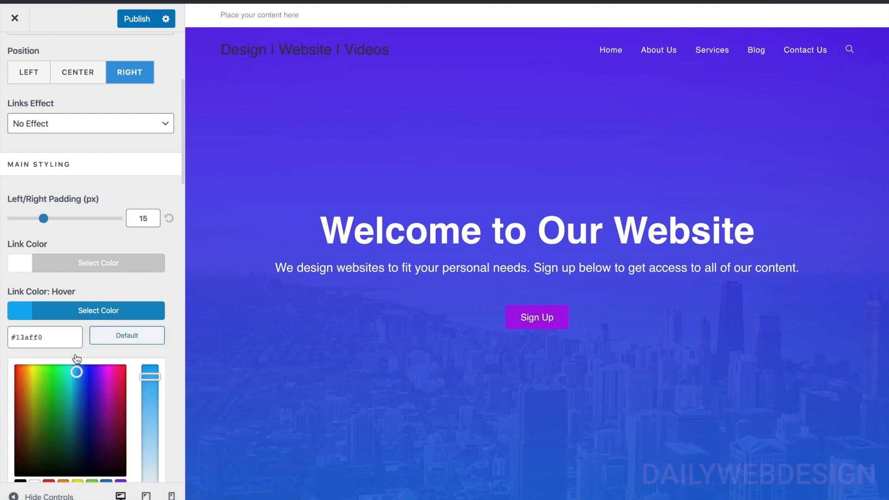
scroll(98, 402, down, 2)
click(35, 425)
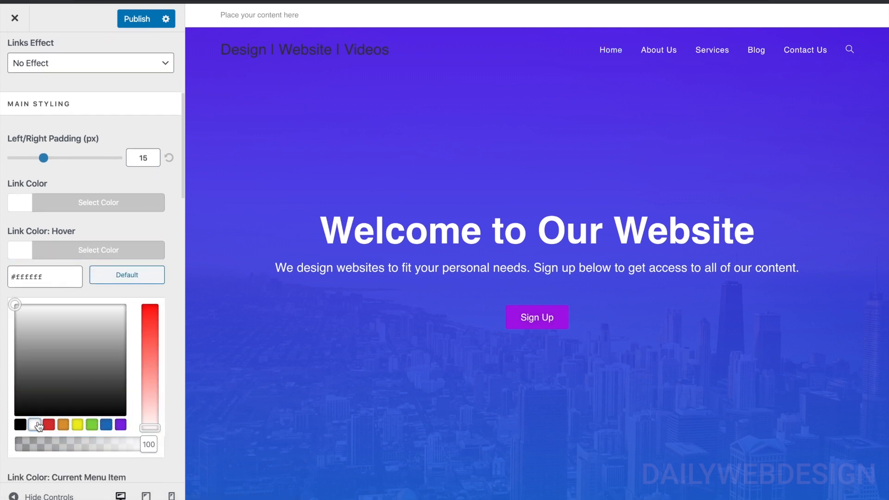
drag(22, 326, 13, 315)
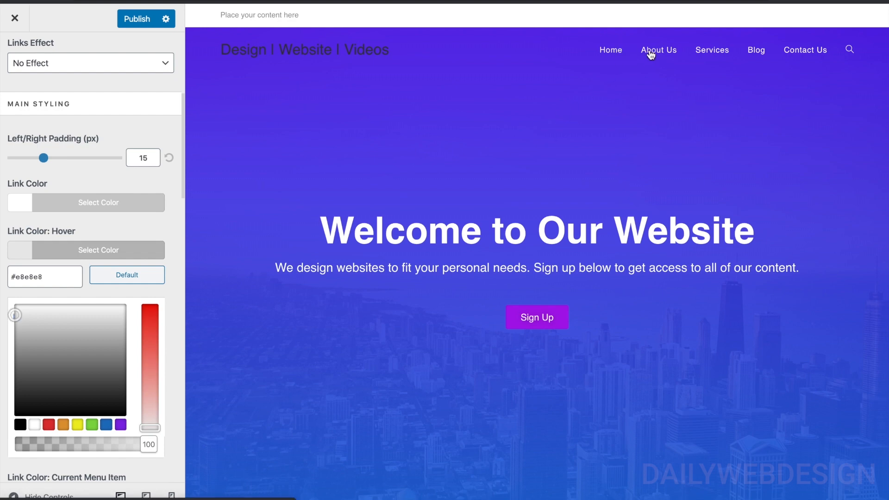
click(142, 222)
Try purple for the current menu item's link color and settle on white (#ffffff).
scroll(142, 219, down, 3)
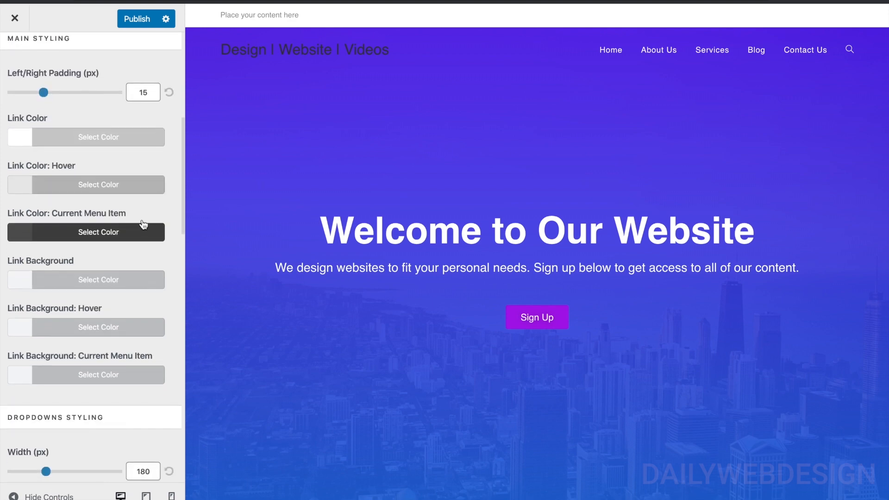
click(102, 233)
click(121, 407)
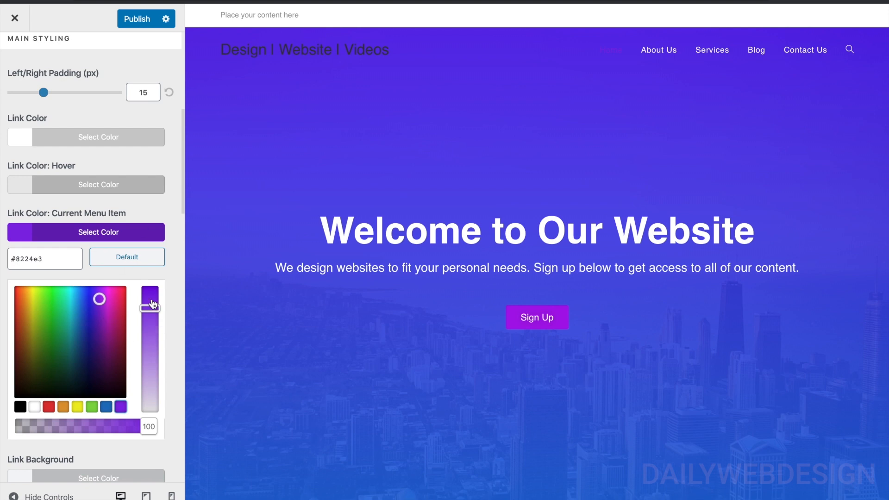
drag(153, 304, 150, 289)
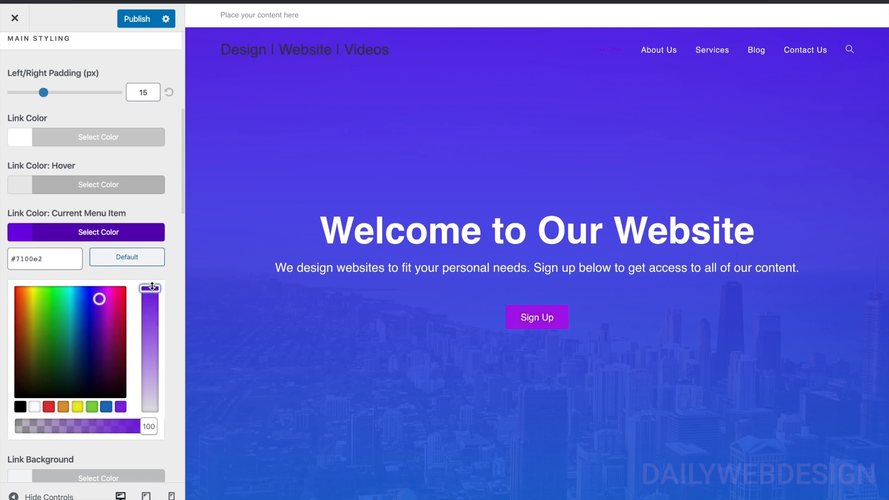
click(34, 407)
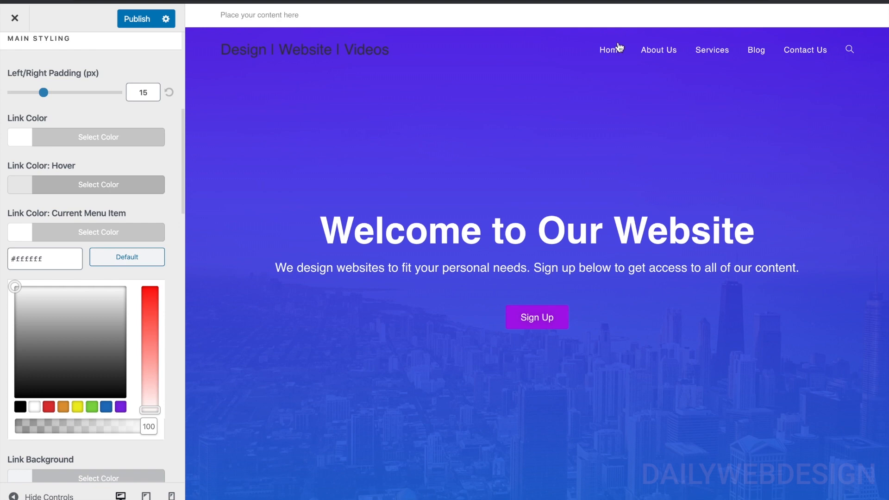
scroll(167, 219, down, 3)
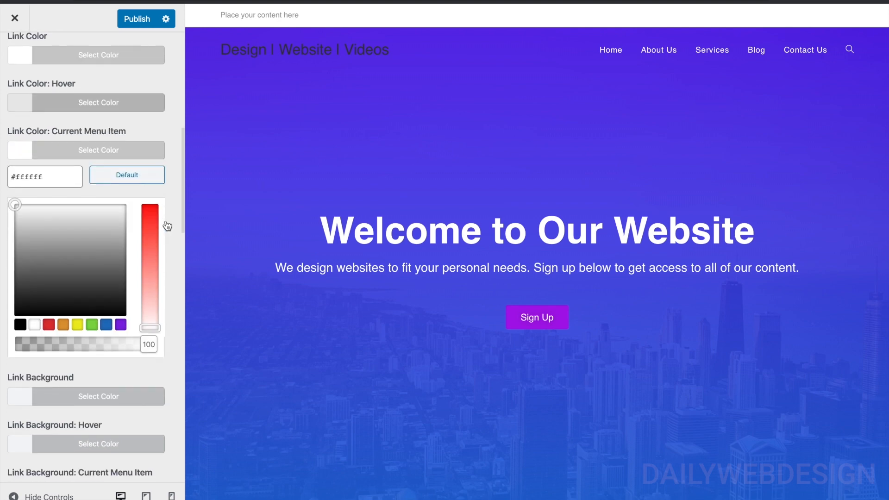
click(156, 389)
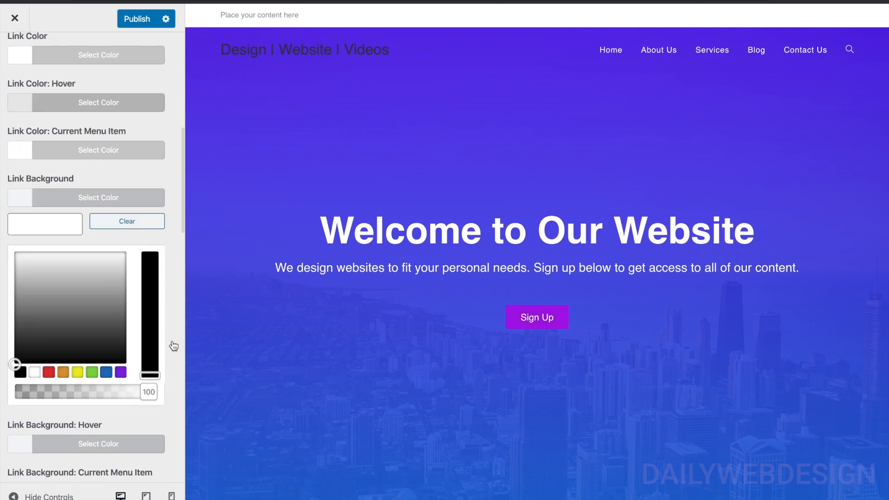
scroll(108, 175, down, 8)
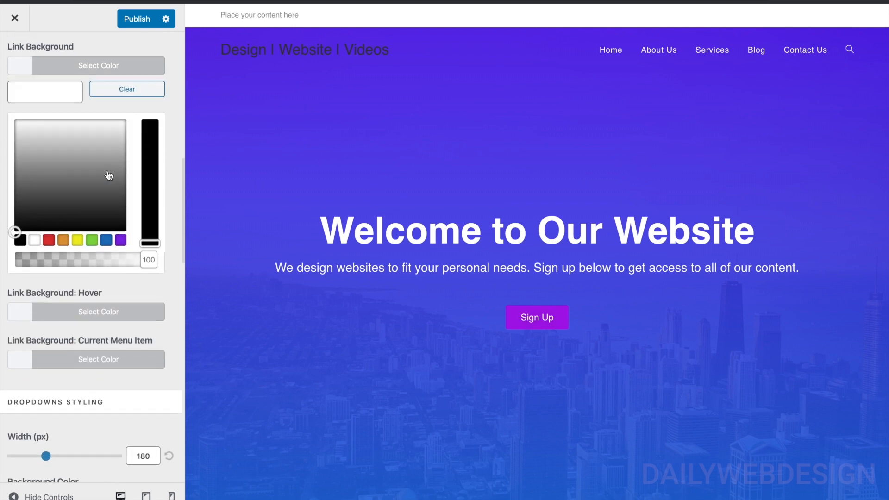
scroll(107, 174, down, 3)
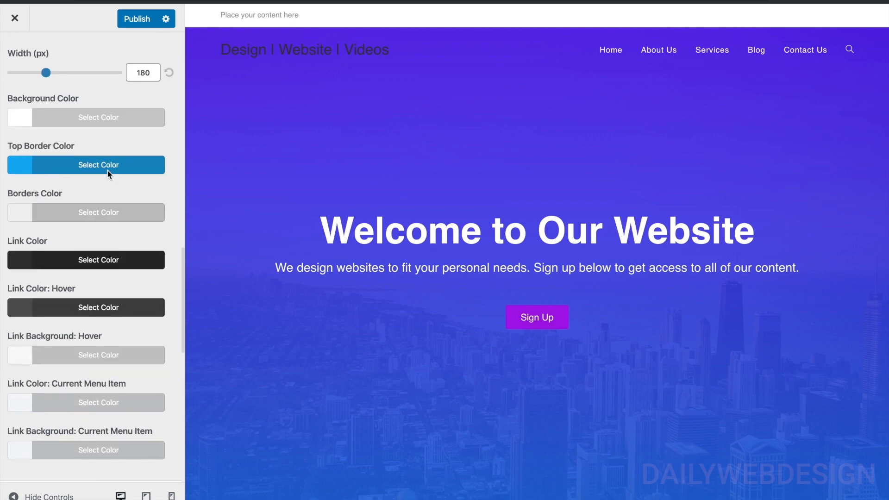
scroll(130, 150, up, 13)
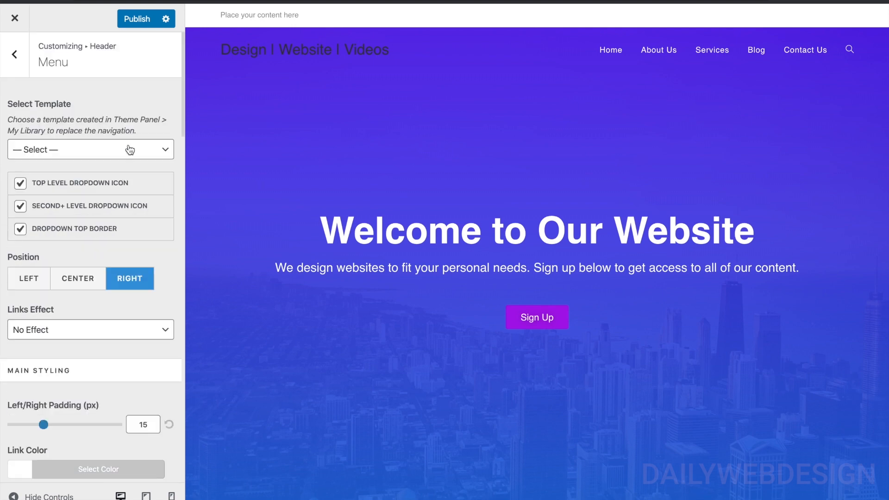
In the header's Logo settings, set the logo text color to white and its hover color to purple (#8224e3).
click(21, 65)
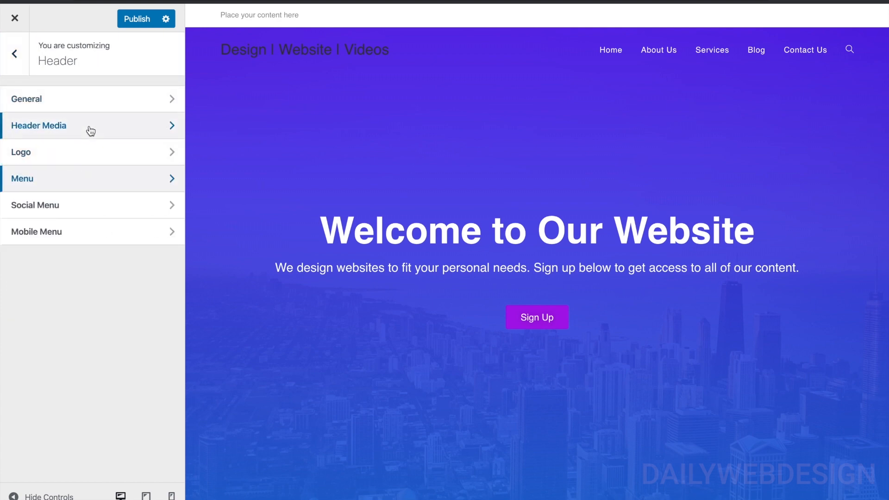
click(80, 156)
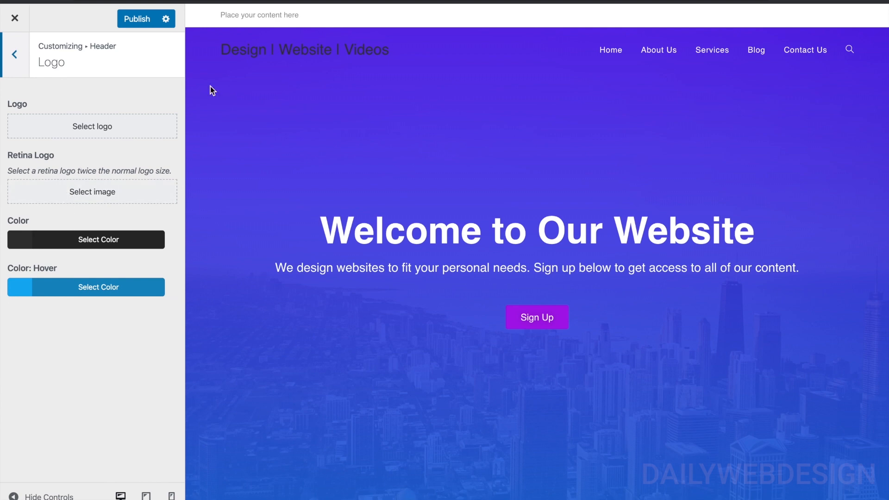
click(87, 238)
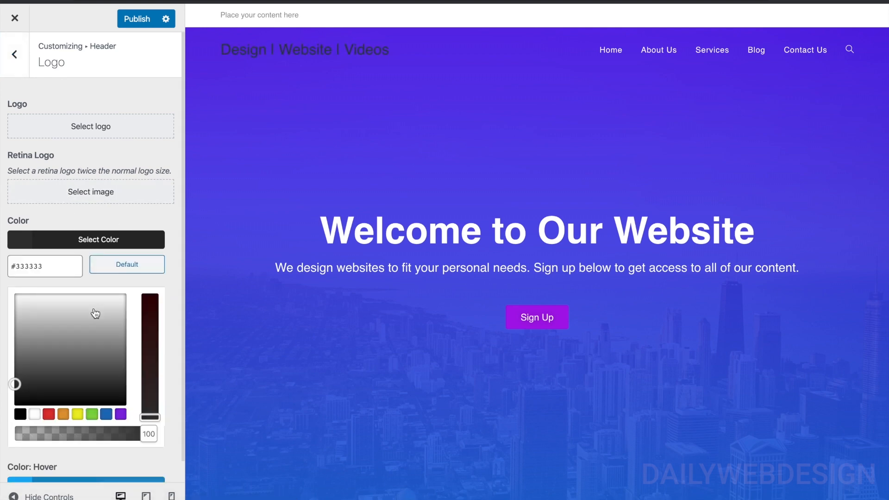
click(159, 271)
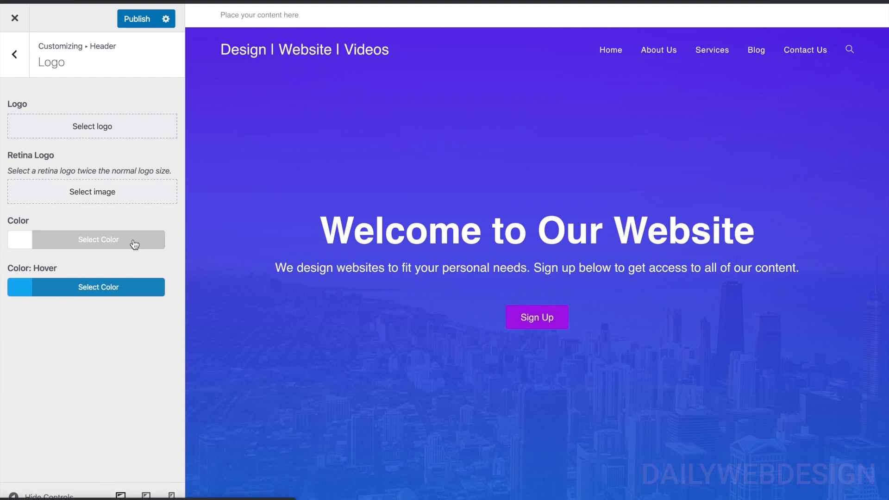
click(96, 291)
click(121, 461)
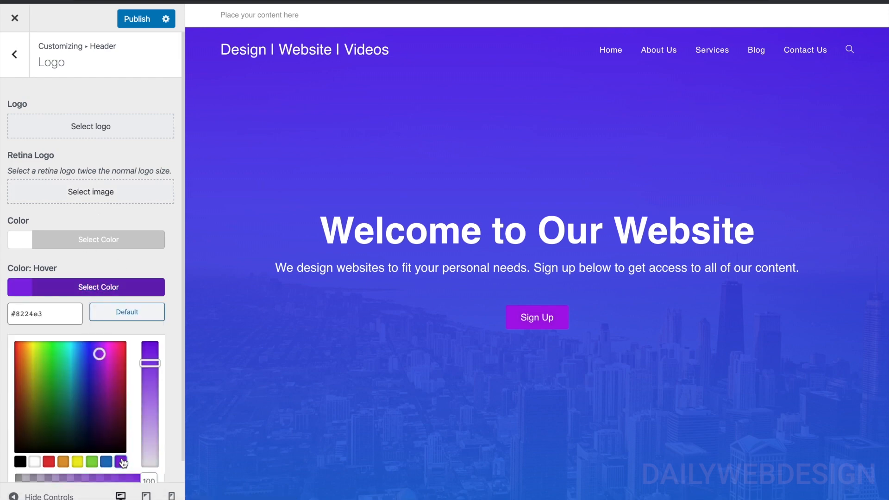
In the customizer's general Top Bar settings, disable the top bar.
click(21, 60)
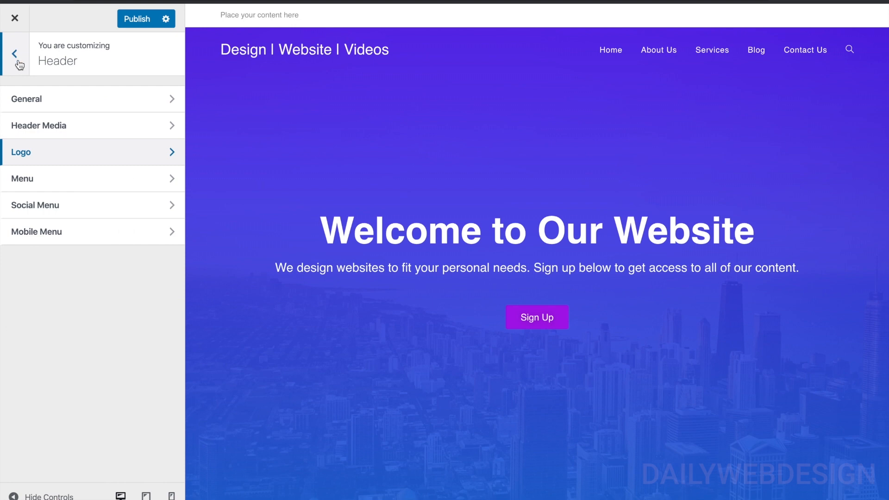
click(29, 96)
click(15, 54)
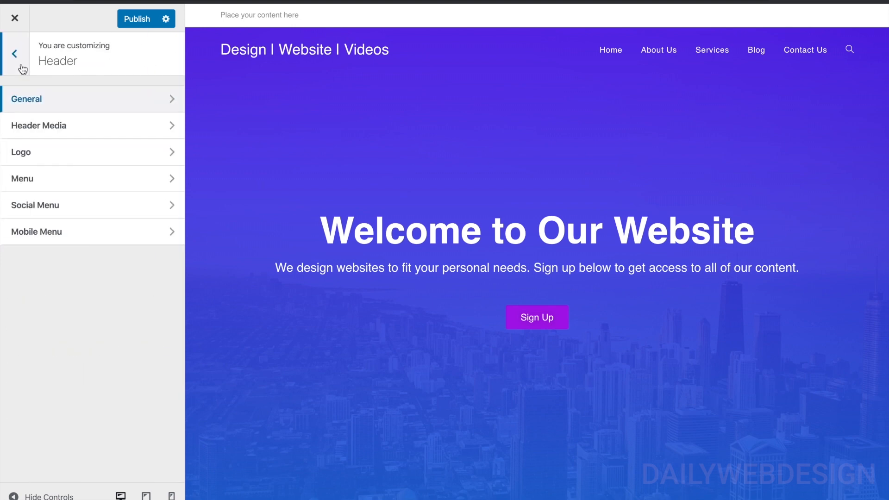
click(14, 54)
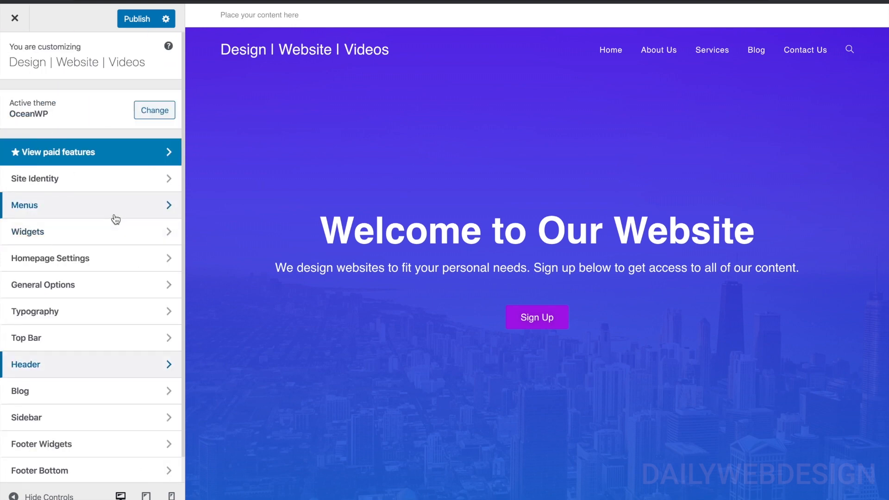
click(94, 345)
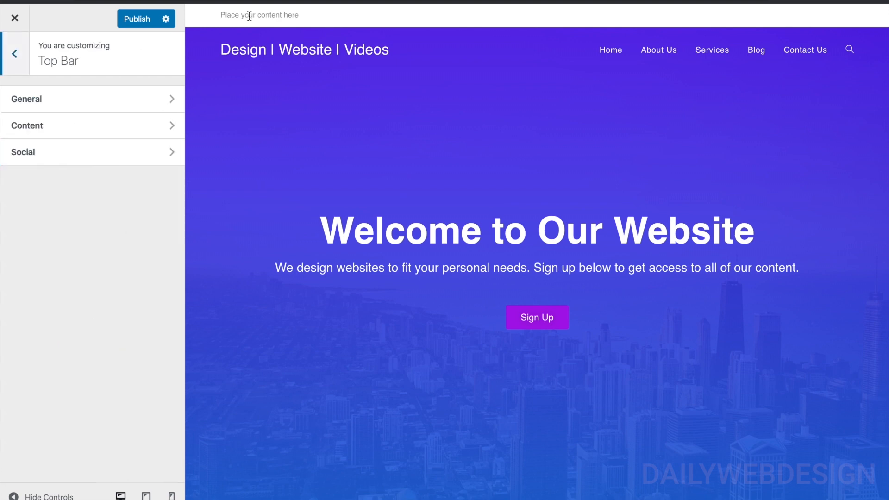
click(79, 105)
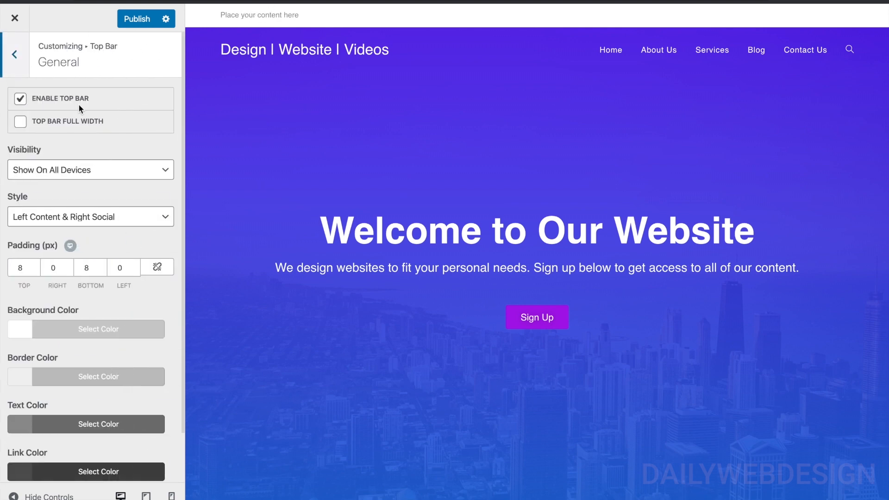
click(21, 101)
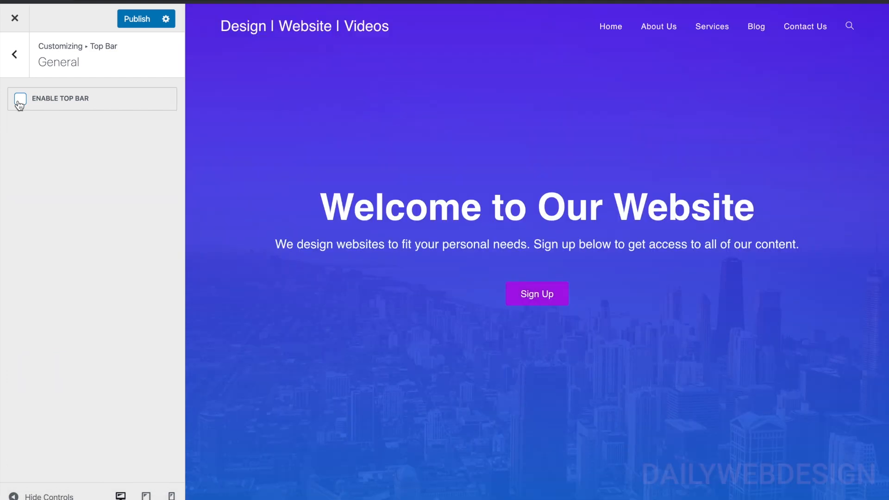
In the customizer's Site Identity settings, change the site title to "Daily Web Design".
click(16, 59)
click(17, 61)
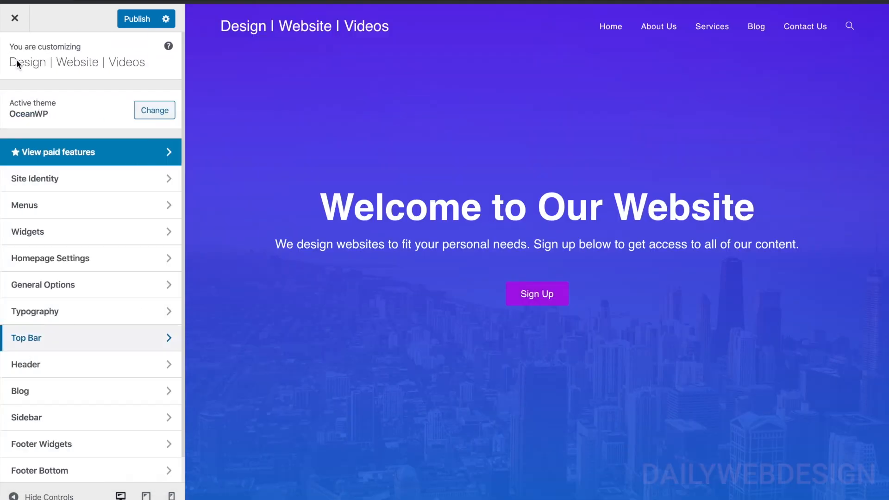
click(70, 188)
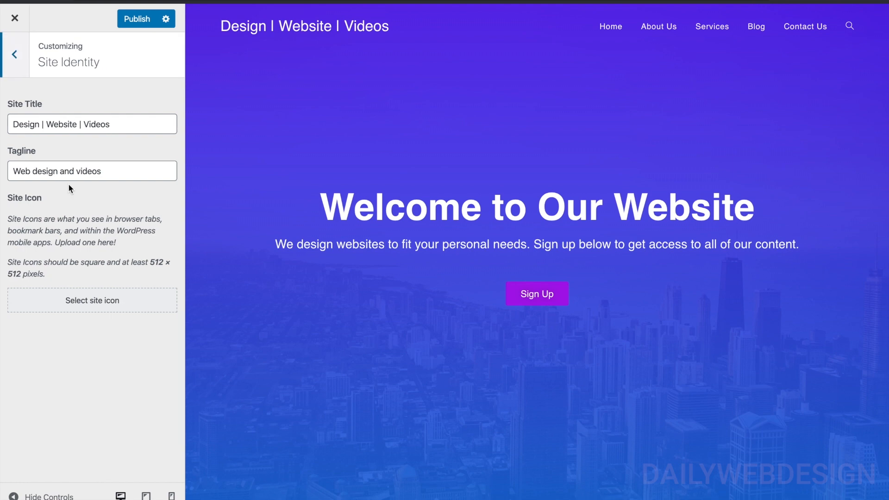
triple_click(119, 128)
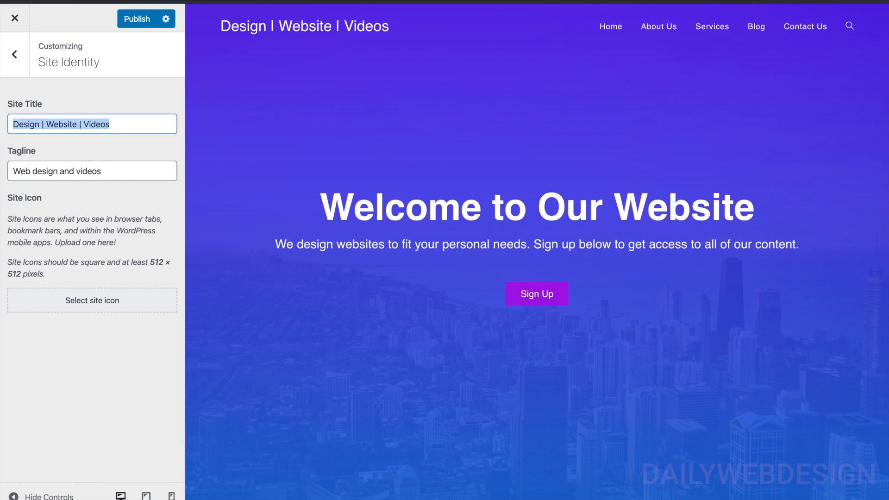
text(W)
key(BackSpace)
text(Daily SebWebD)
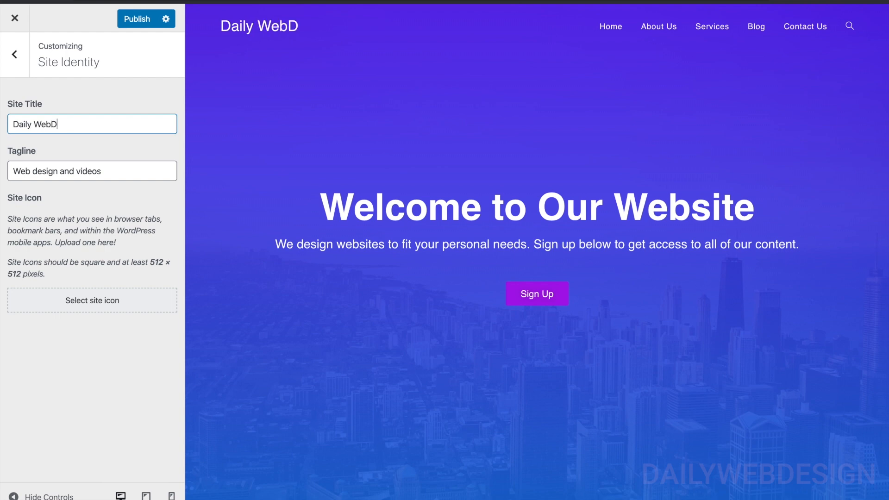
key(BackSpace)
text(Design)
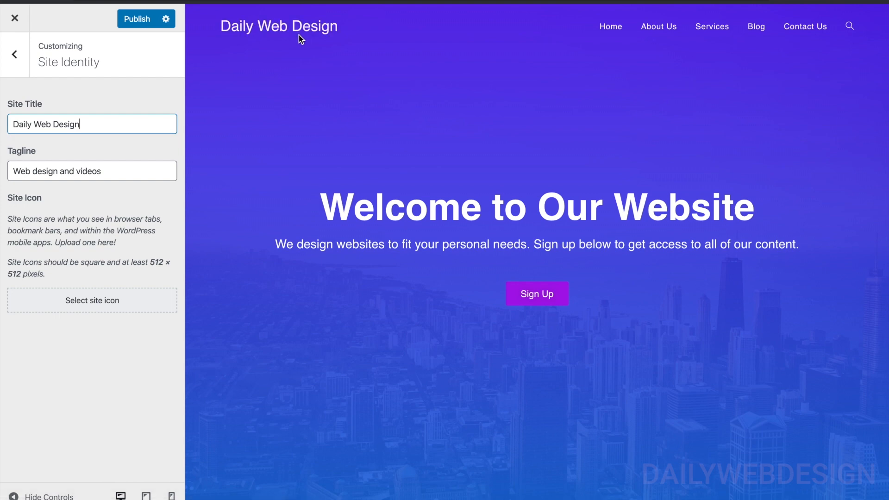
Publish the customizer changes and close the customizer to return to the live site.
click(13, 72)
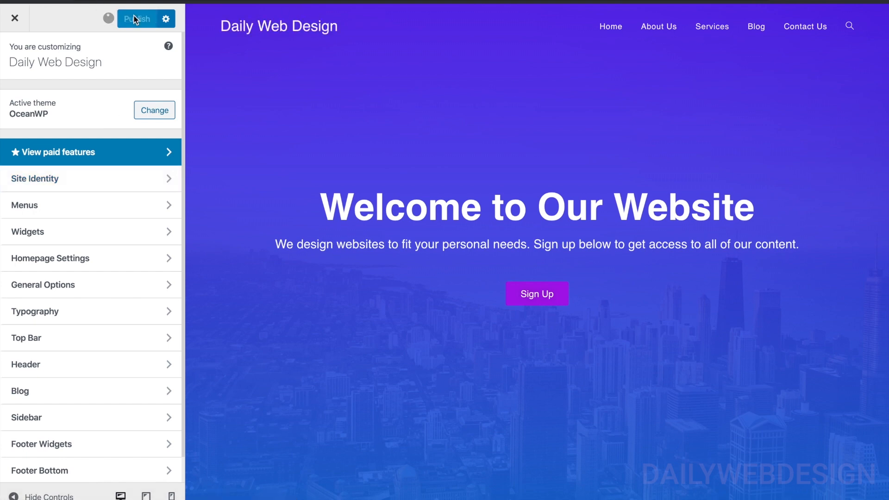
click(18, 22)
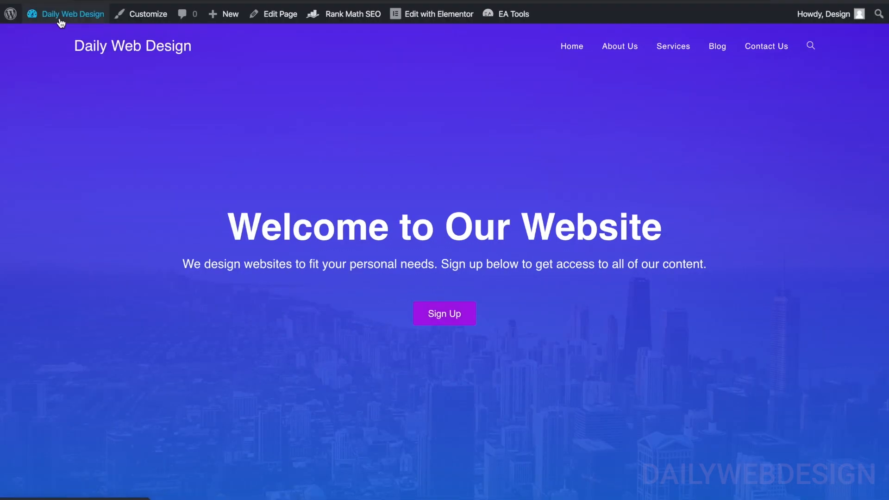
Review the published homepage from the header and hero section down to the custom footer.
scroll(114, 177, down, 2)
scroll(114, 178, down, 20)
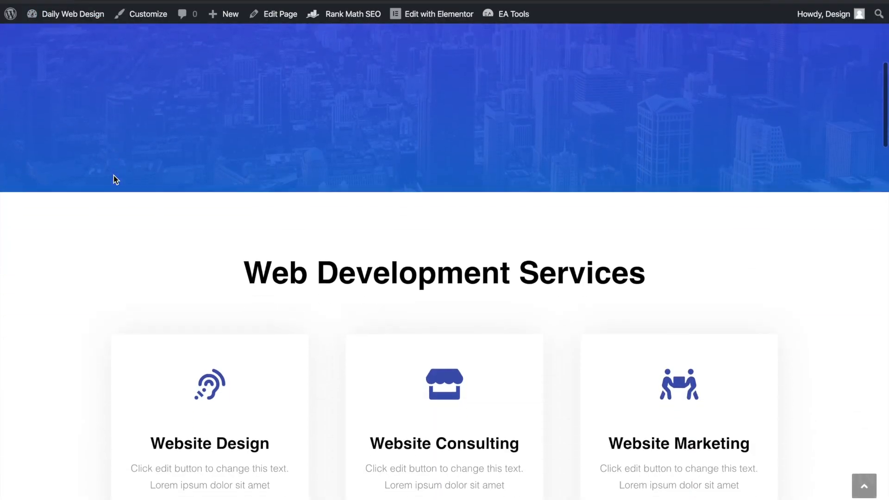
scroll(115, 178, down, 15)
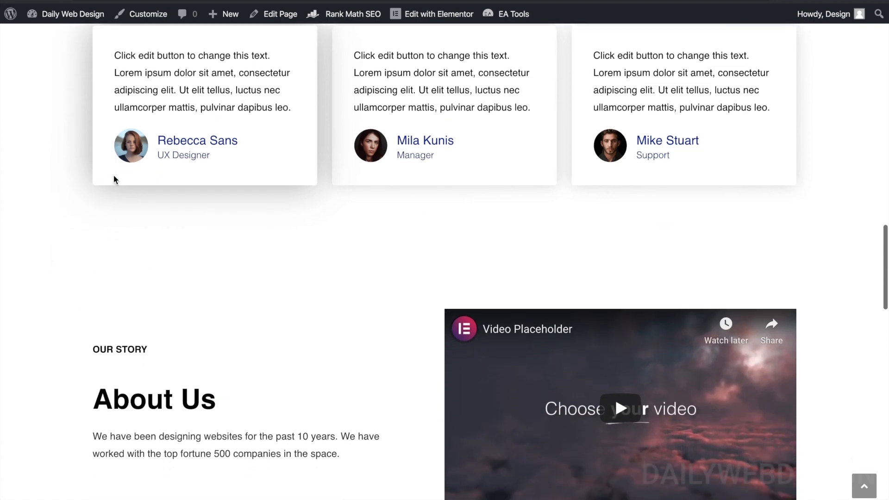
scroll(114, 176, down, 8)
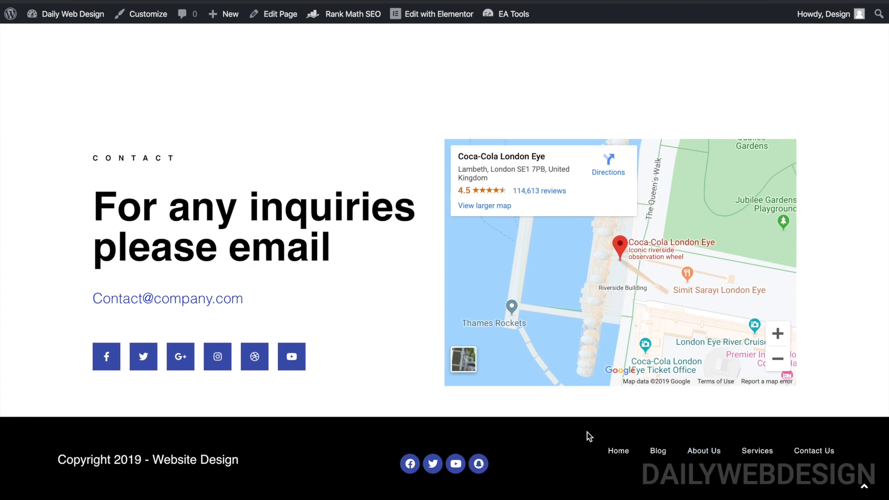
scroll(423, 226, up, 10)
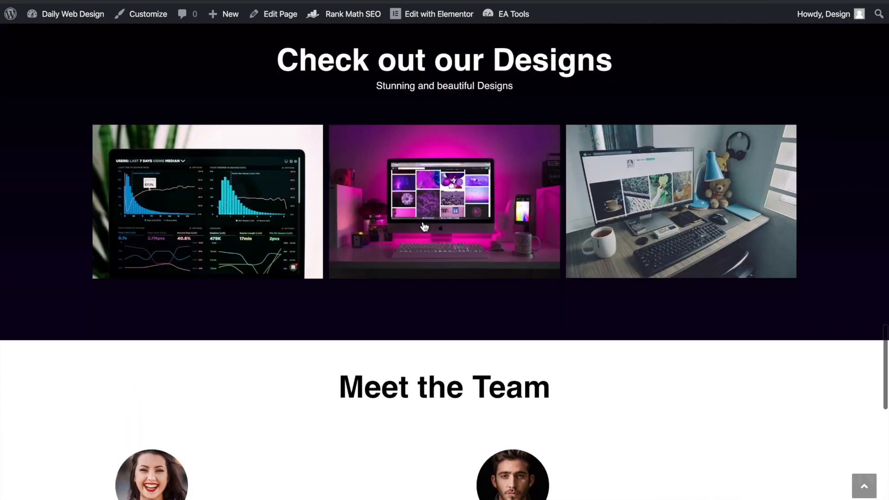
scroll(423, 226, up, 15)
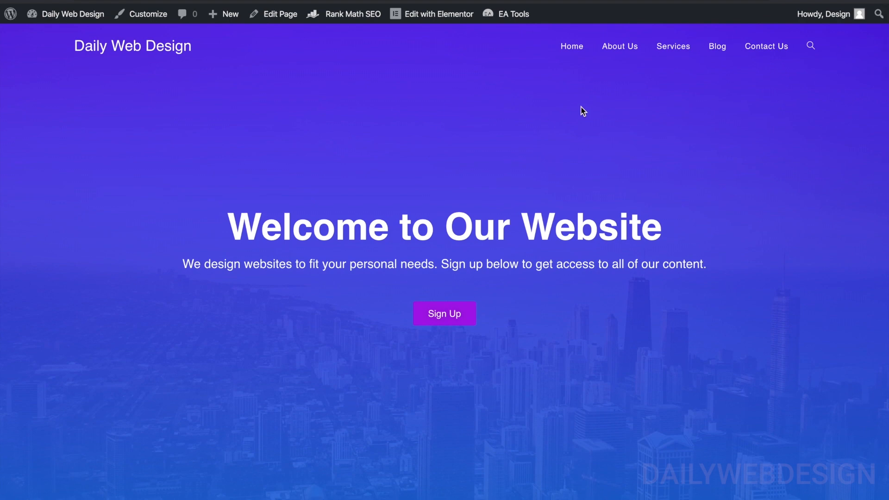